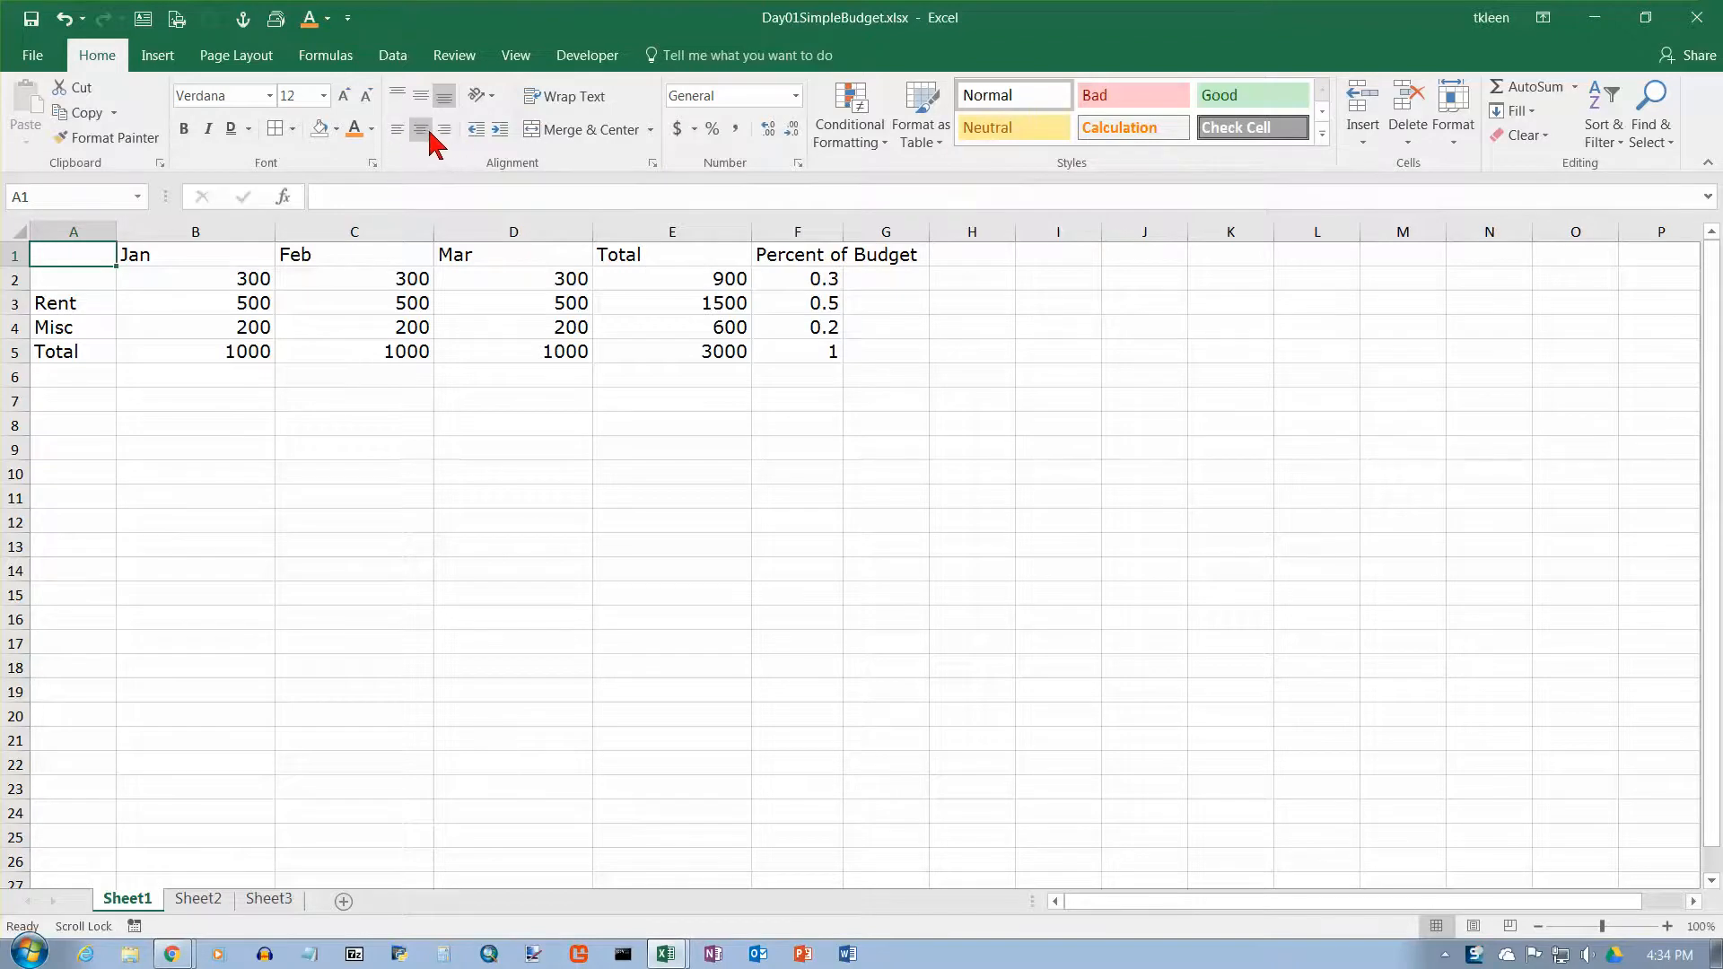
Step: Center the row labels Rent, Misc and Total in A3:A5, and finish by right-aligning them
{"action": "left_click_drag", "start_coordinate": [220, 278], "coordinate": [728, 350]}
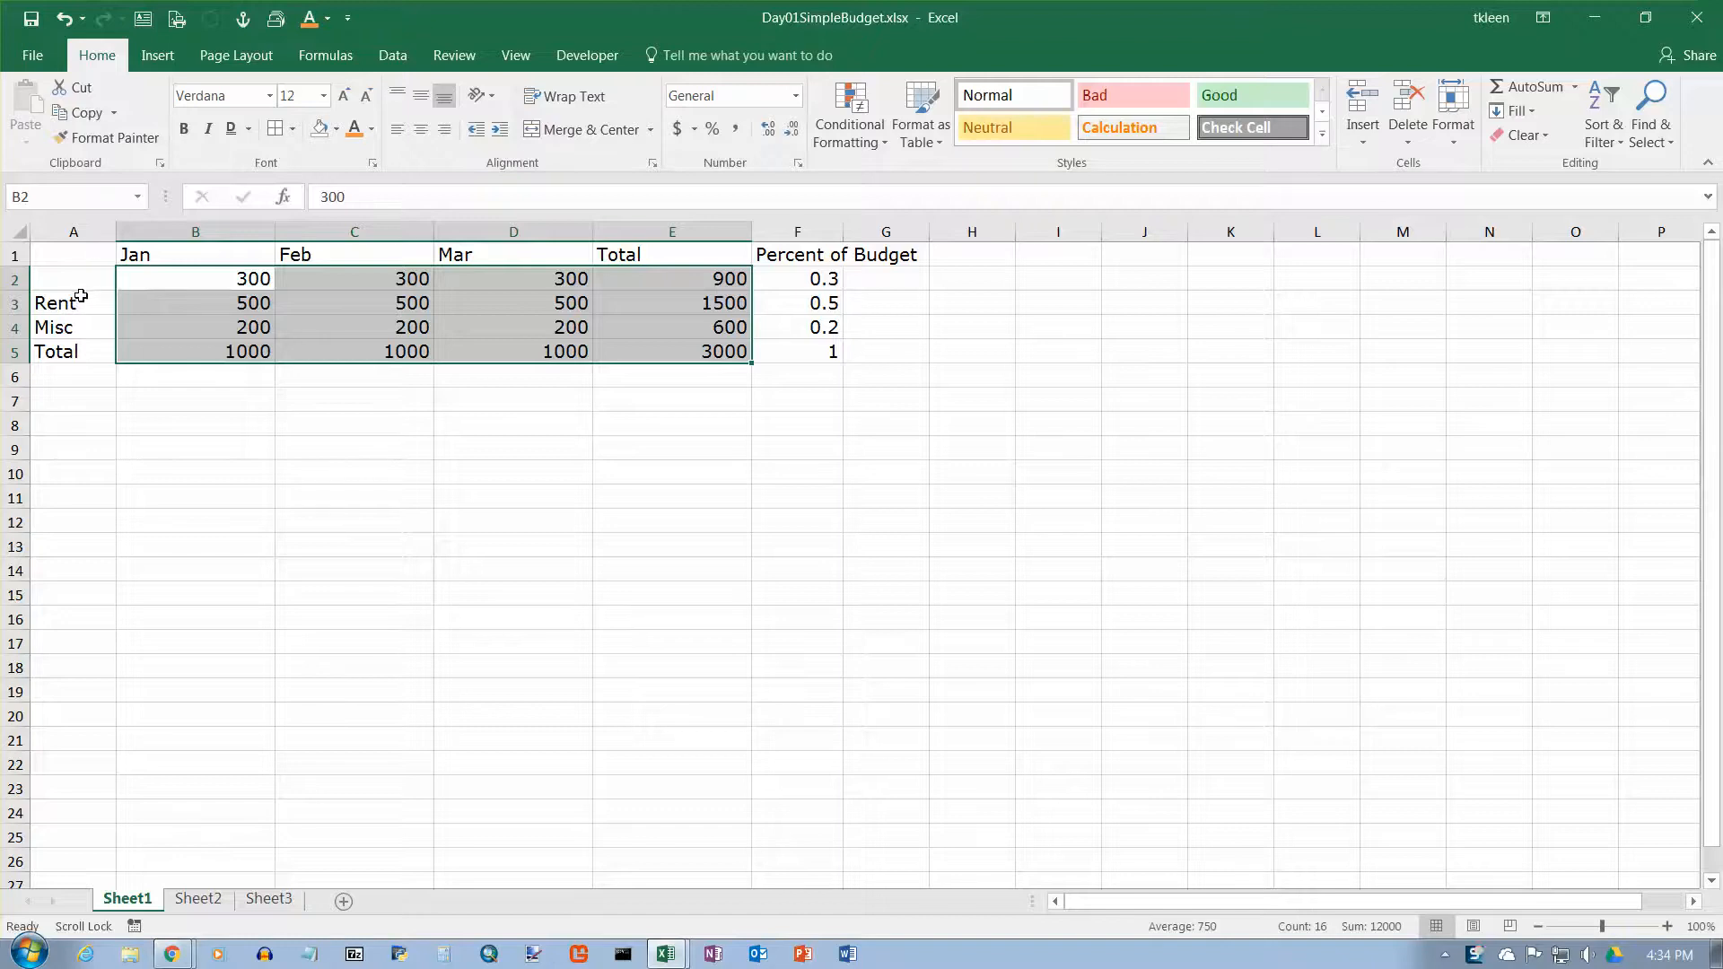
{"action": "left_click_drag", "start_coordinate": [80, 301], "coordinate": [72, 353]}
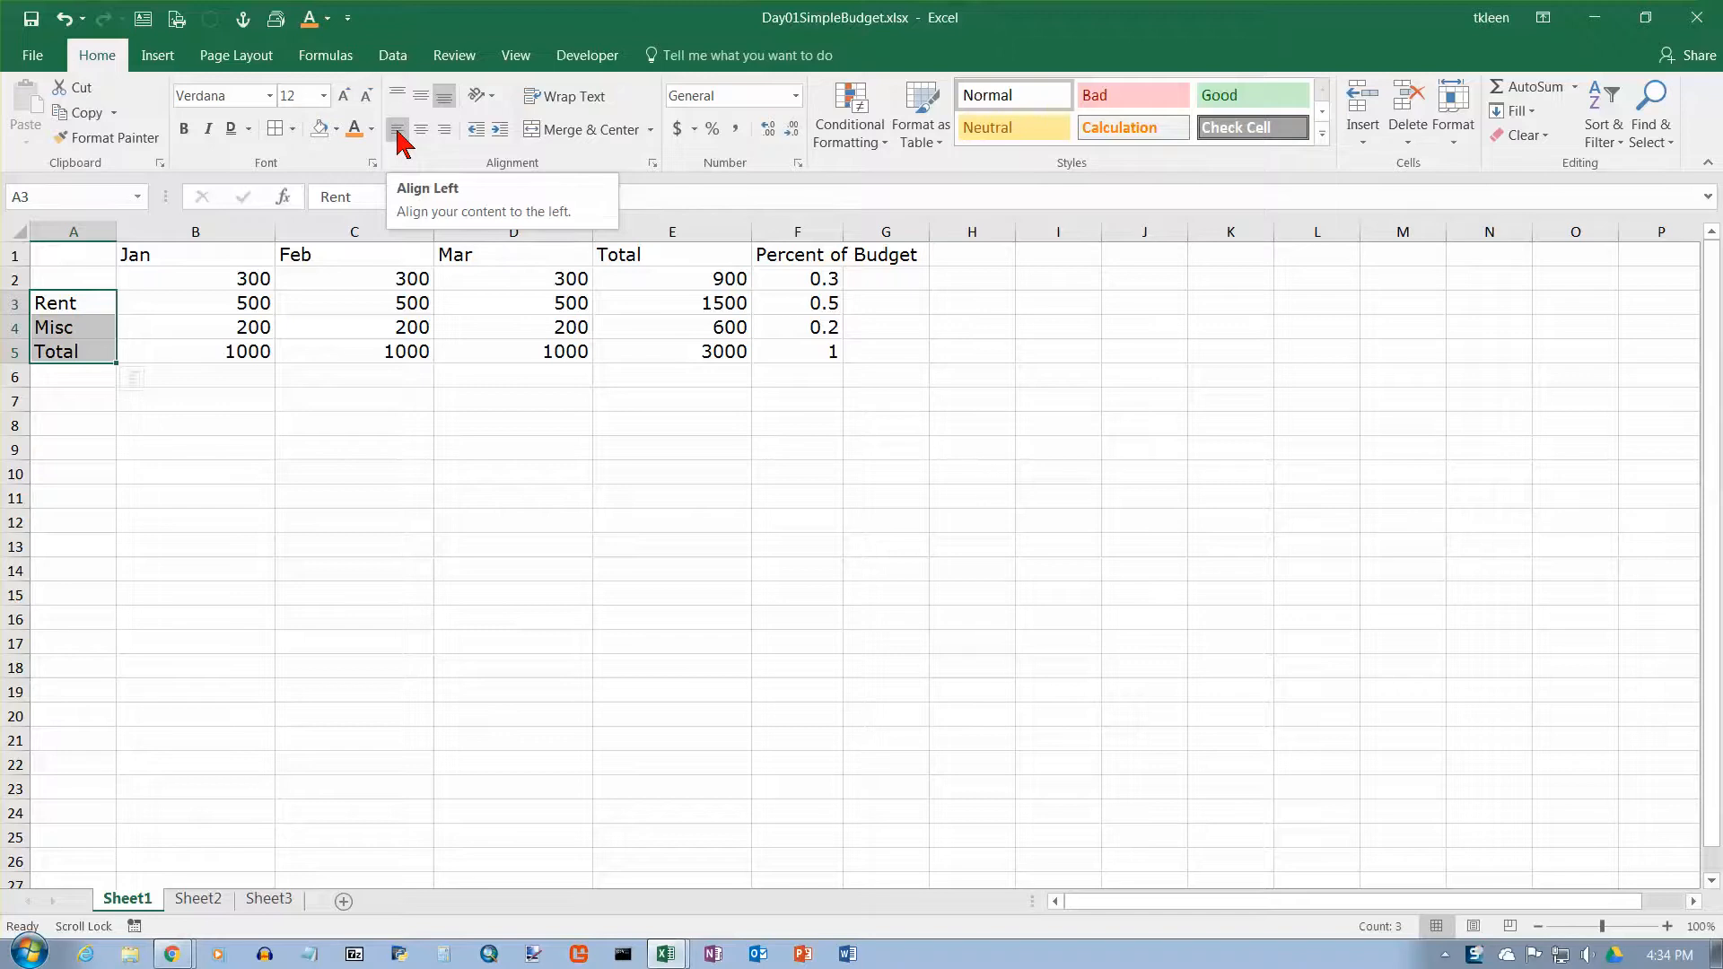
{"action": "left_click_drag", "start_coordinate": [170, 256], "coordinate": [730, 285]}
{"action": "left_click_drag", "start_coordinate": [877, 276], "coordinate": [876, 250]}
{"action": "left_click_drag", "start_coordinate": [62, 303], "coordinate": [57, 351]}
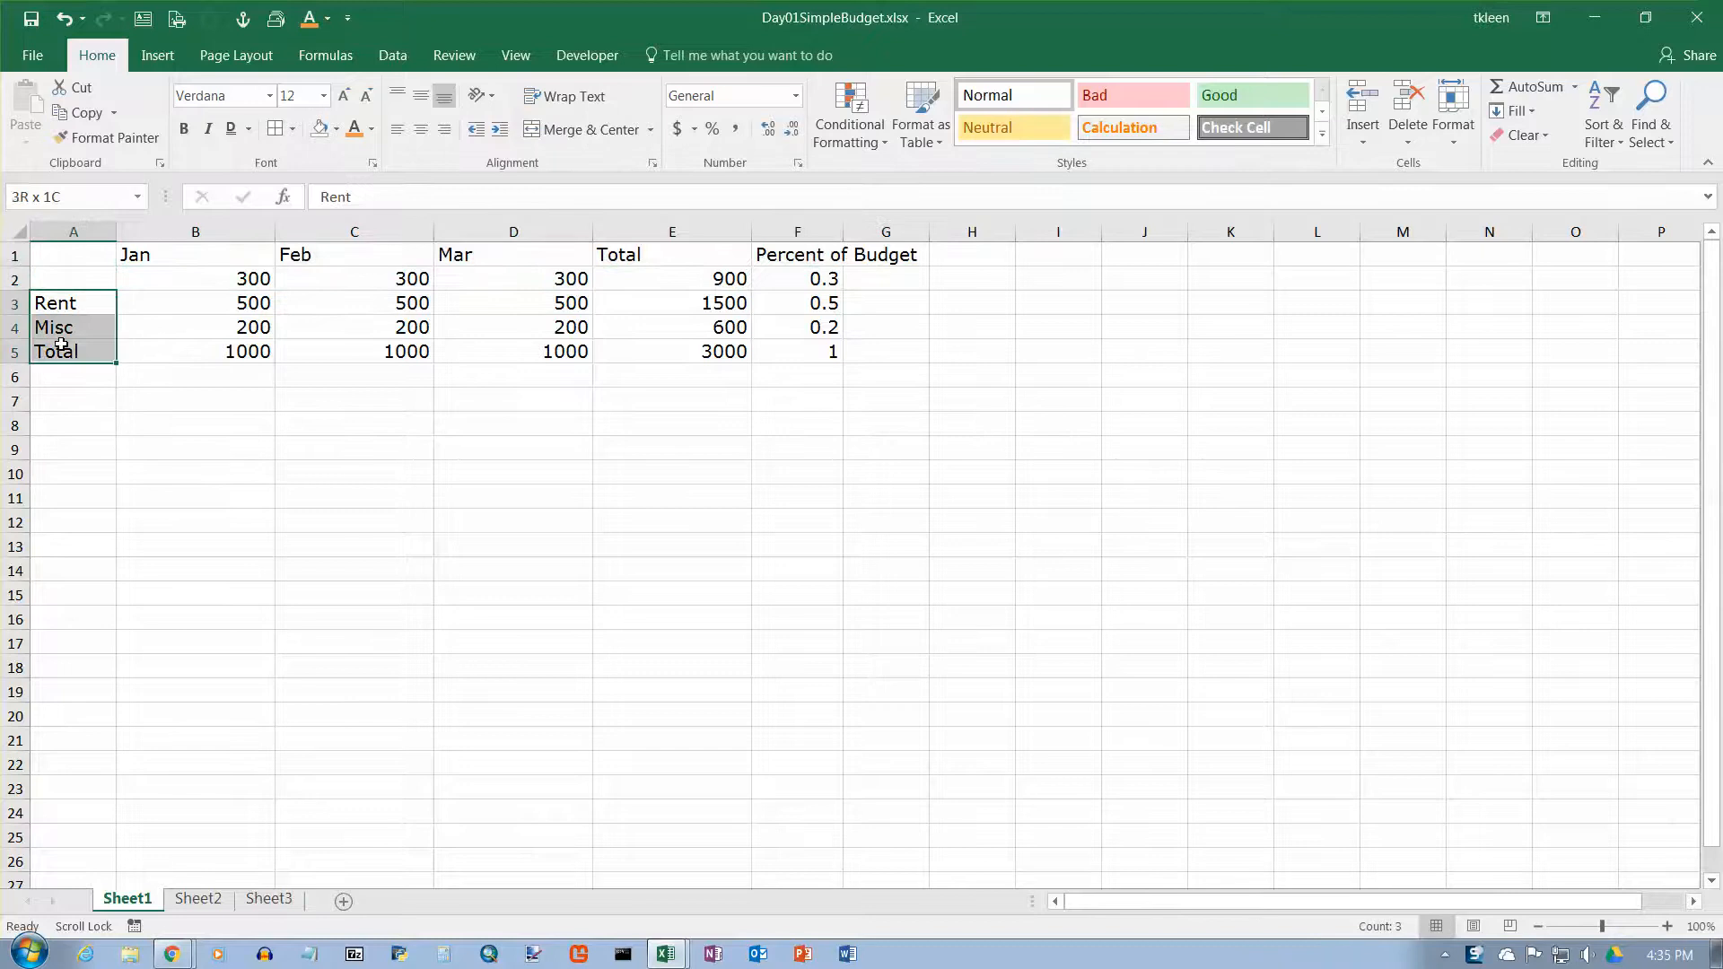
{"action": "left_click", "coordinate": [421, 130]}
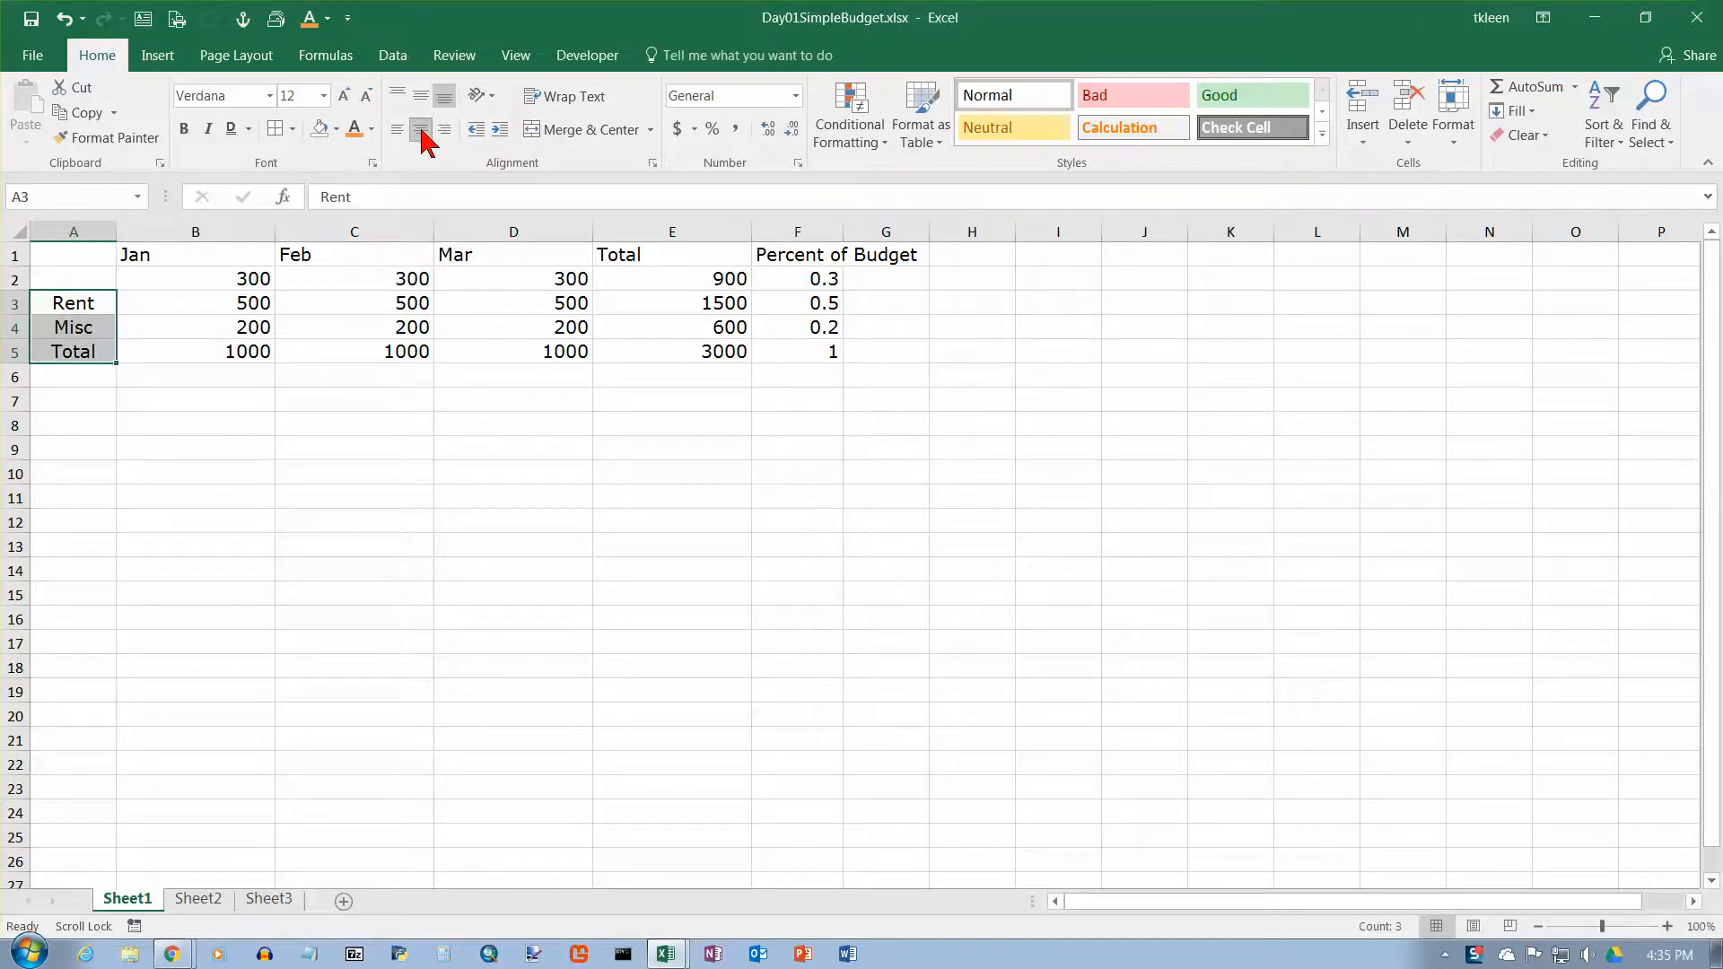
{"action": "left_click", "coordinate": [444, 130]}
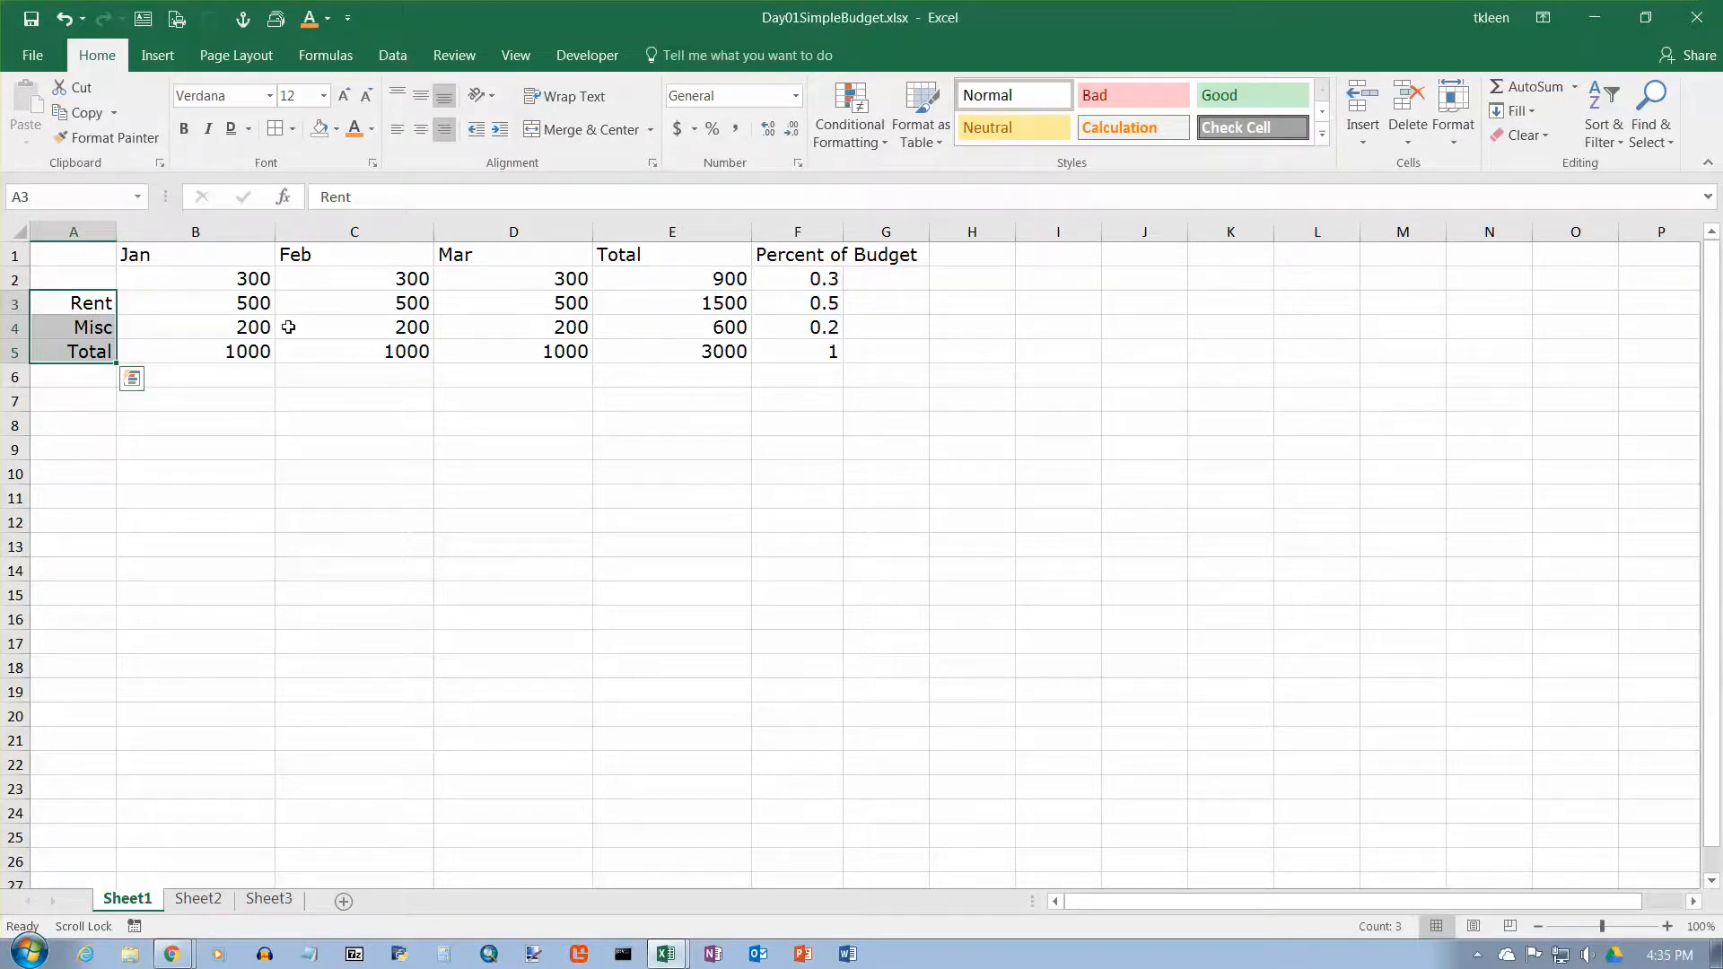
Step: Try center and left alignment on the column headings in B1:F1, and finish with right alignment
{"action": "left_click_drag", "start_coordinate": [164, 255], "coordinate": [829, 254]}
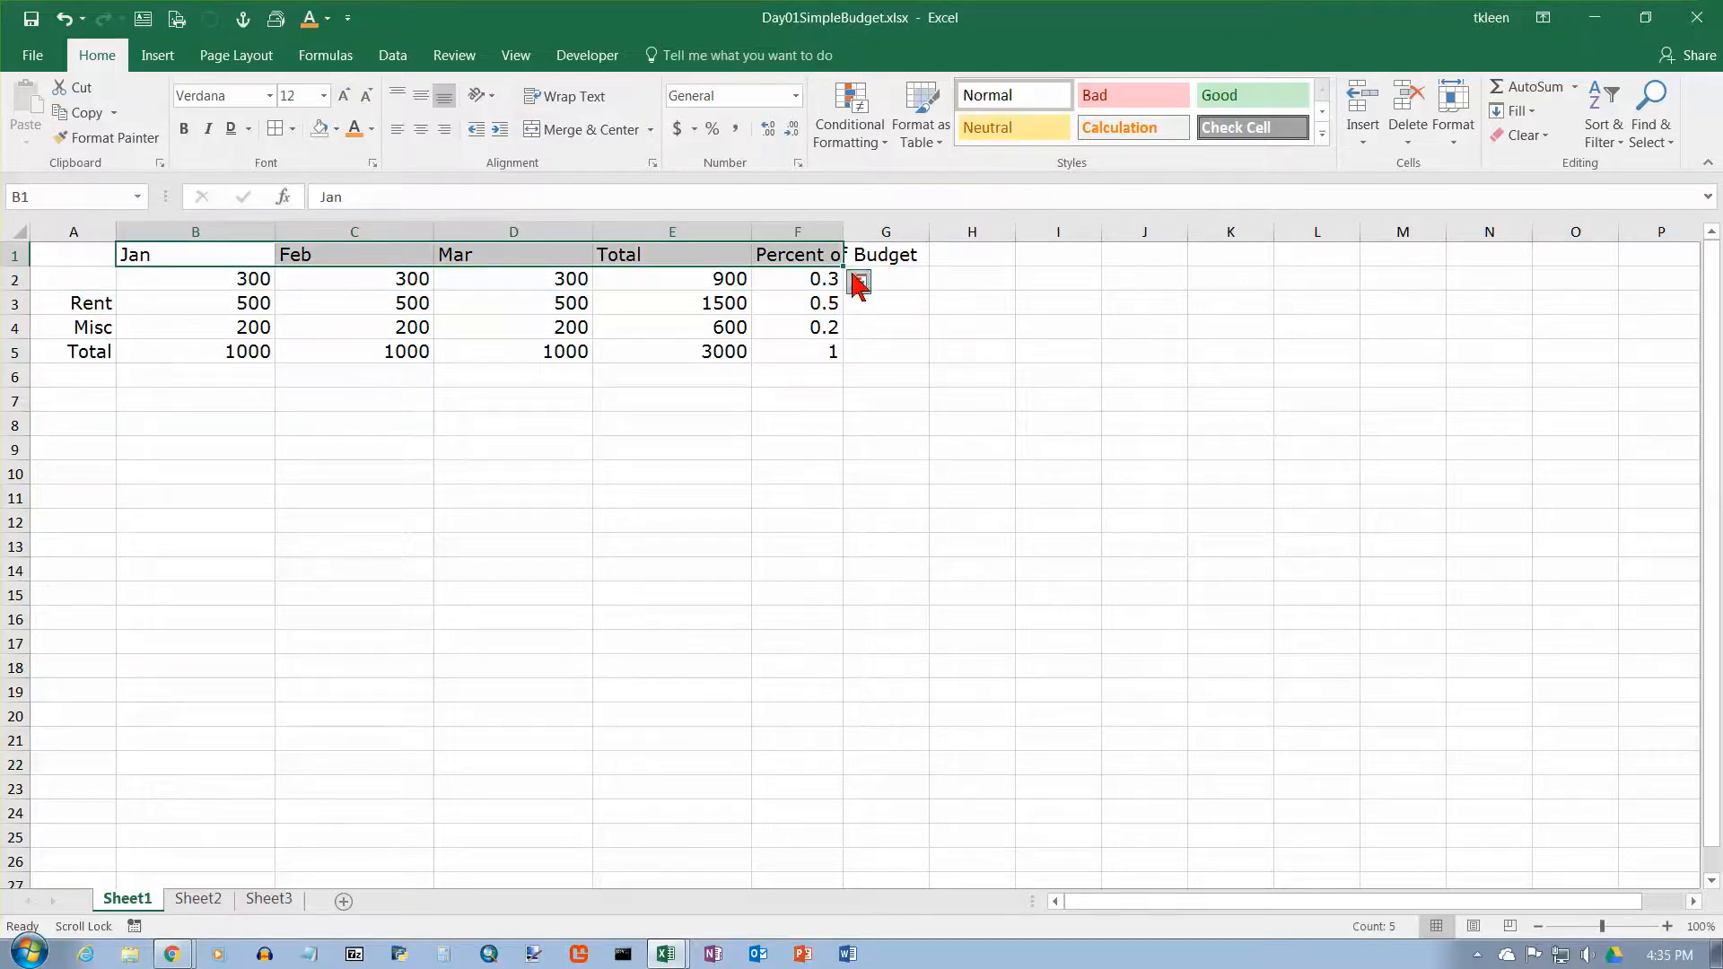
{"action": "left_click", "coordinate": [793, 260]}
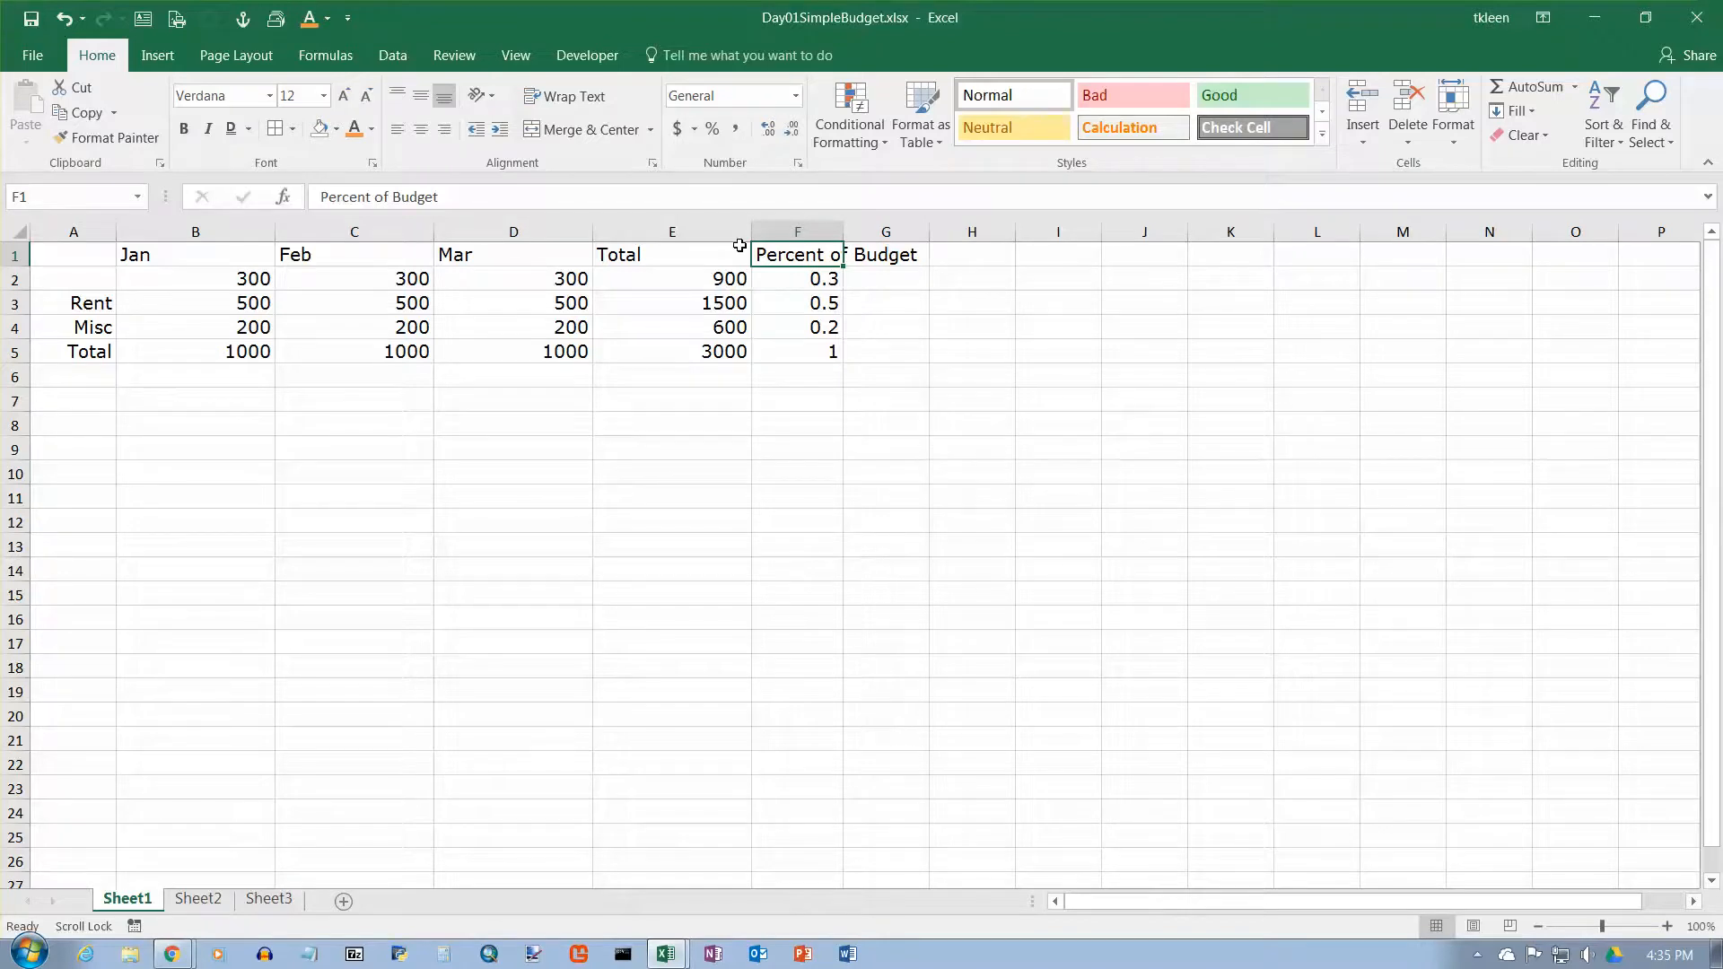
{"action": "left_click_drag", "start_coordinate": [195, 255], "coordinate": [771, 253]}
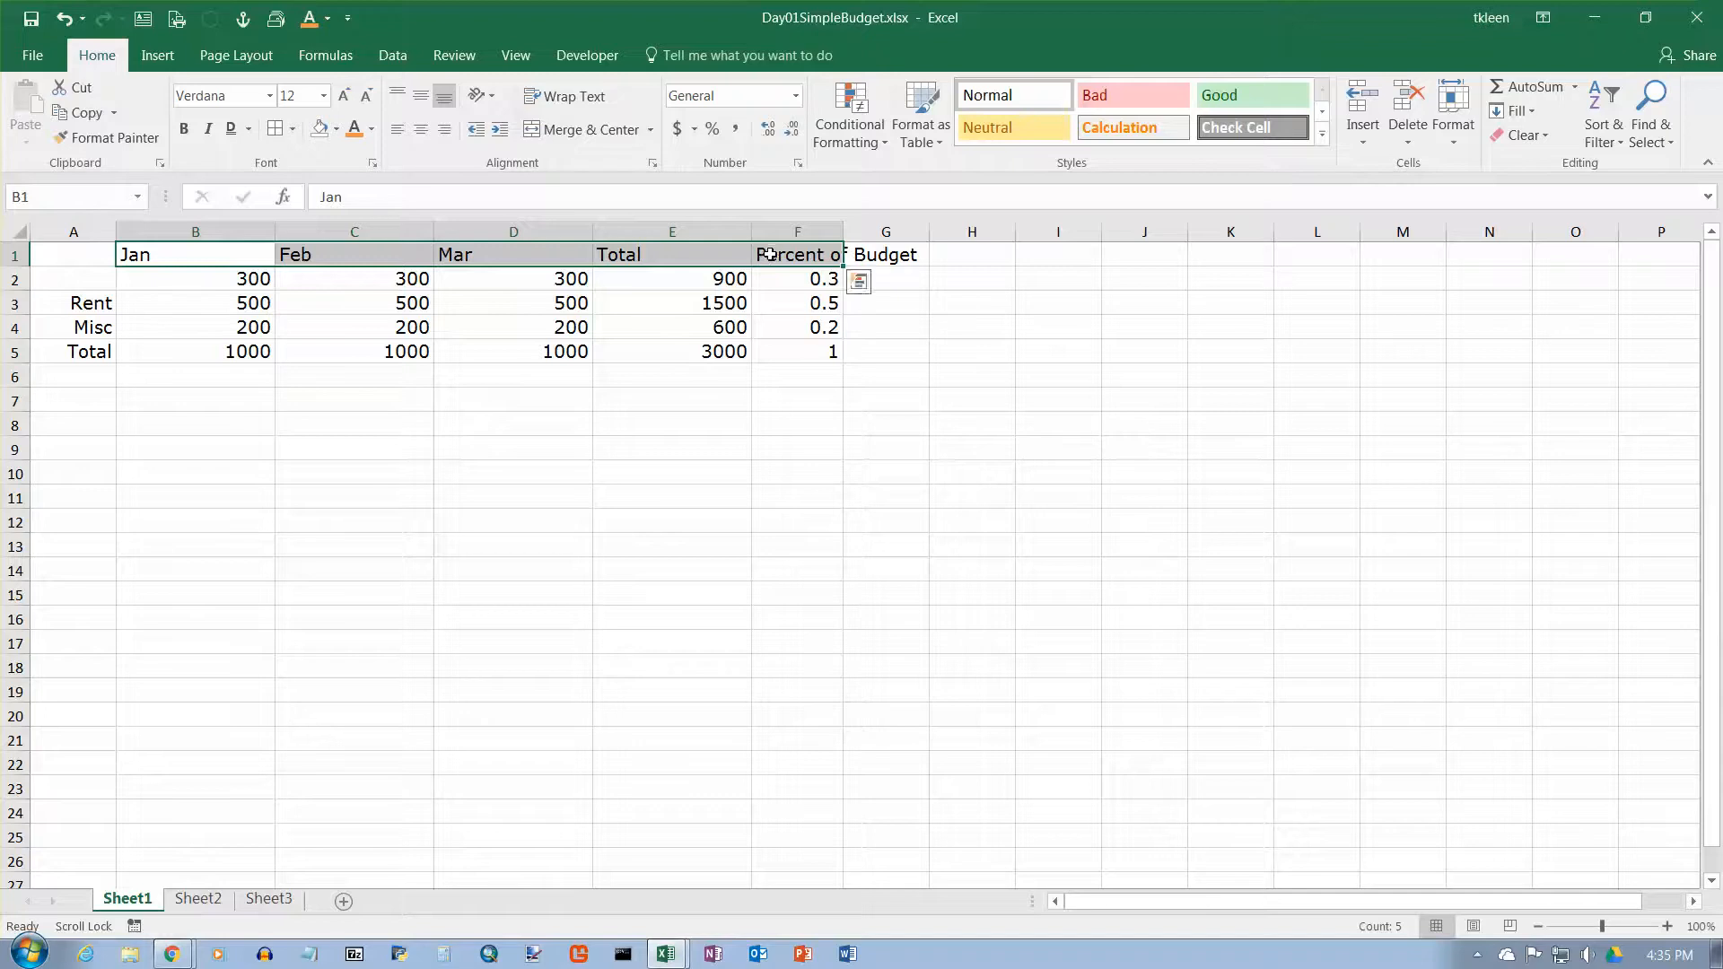
{"action": "left_click", "coordinate": [425, 137]}
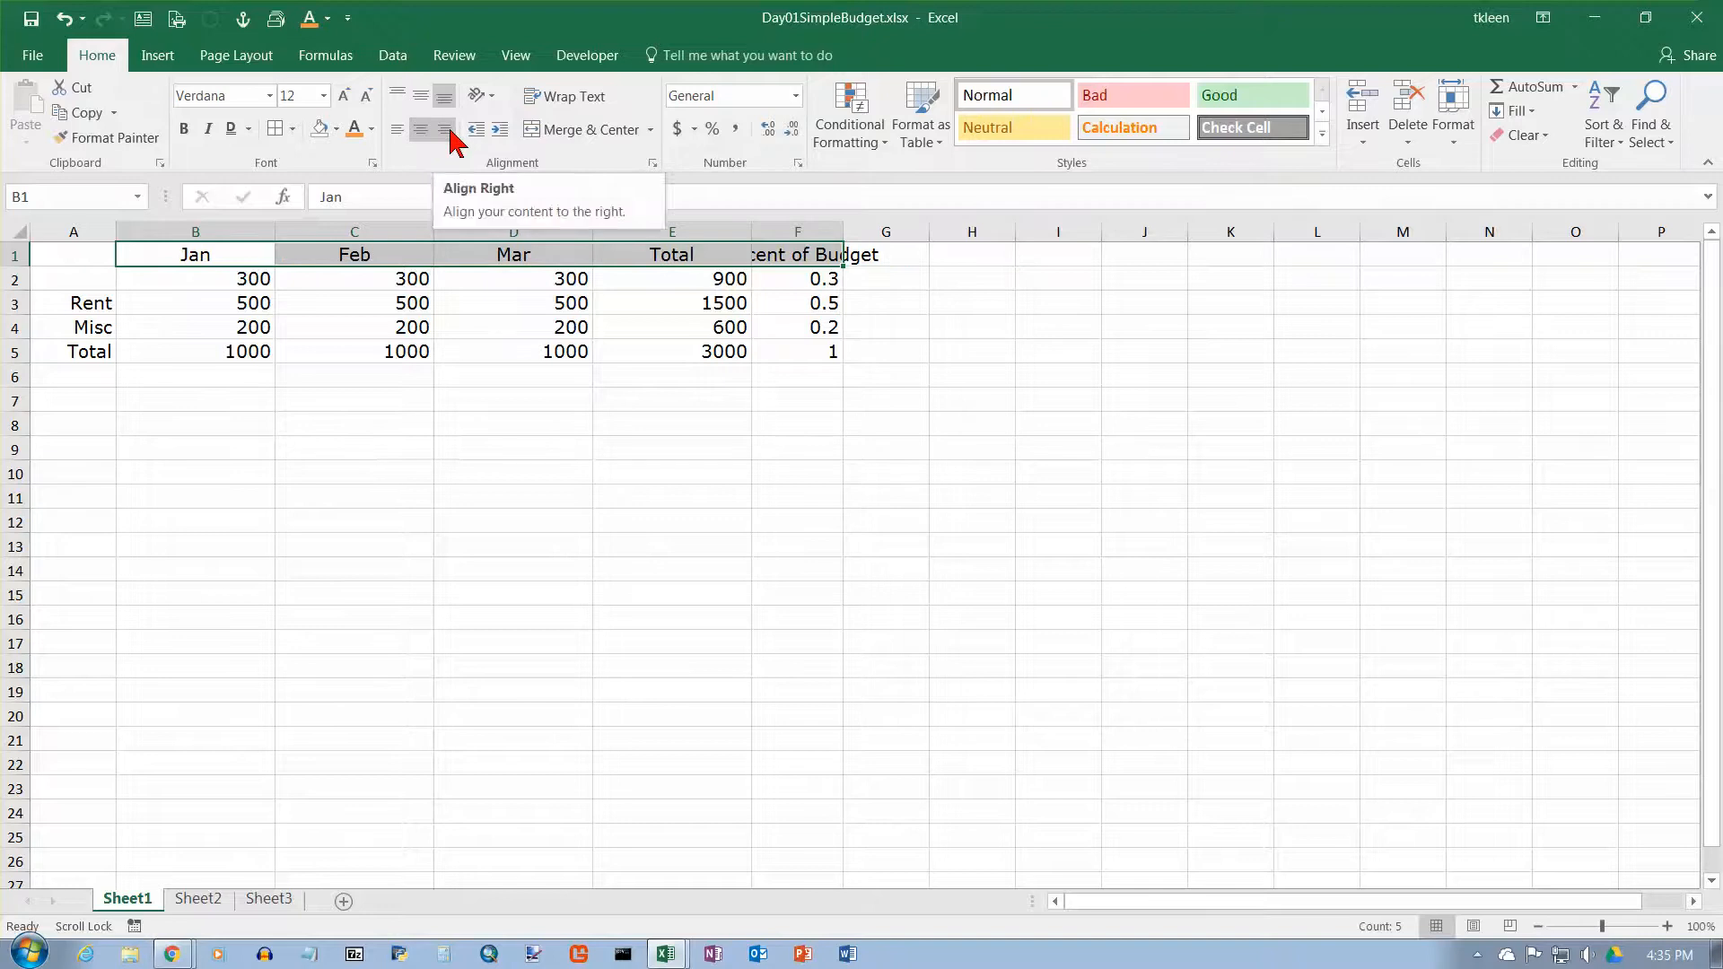
{"action": "left_click", "coordinate": [450, 132]}
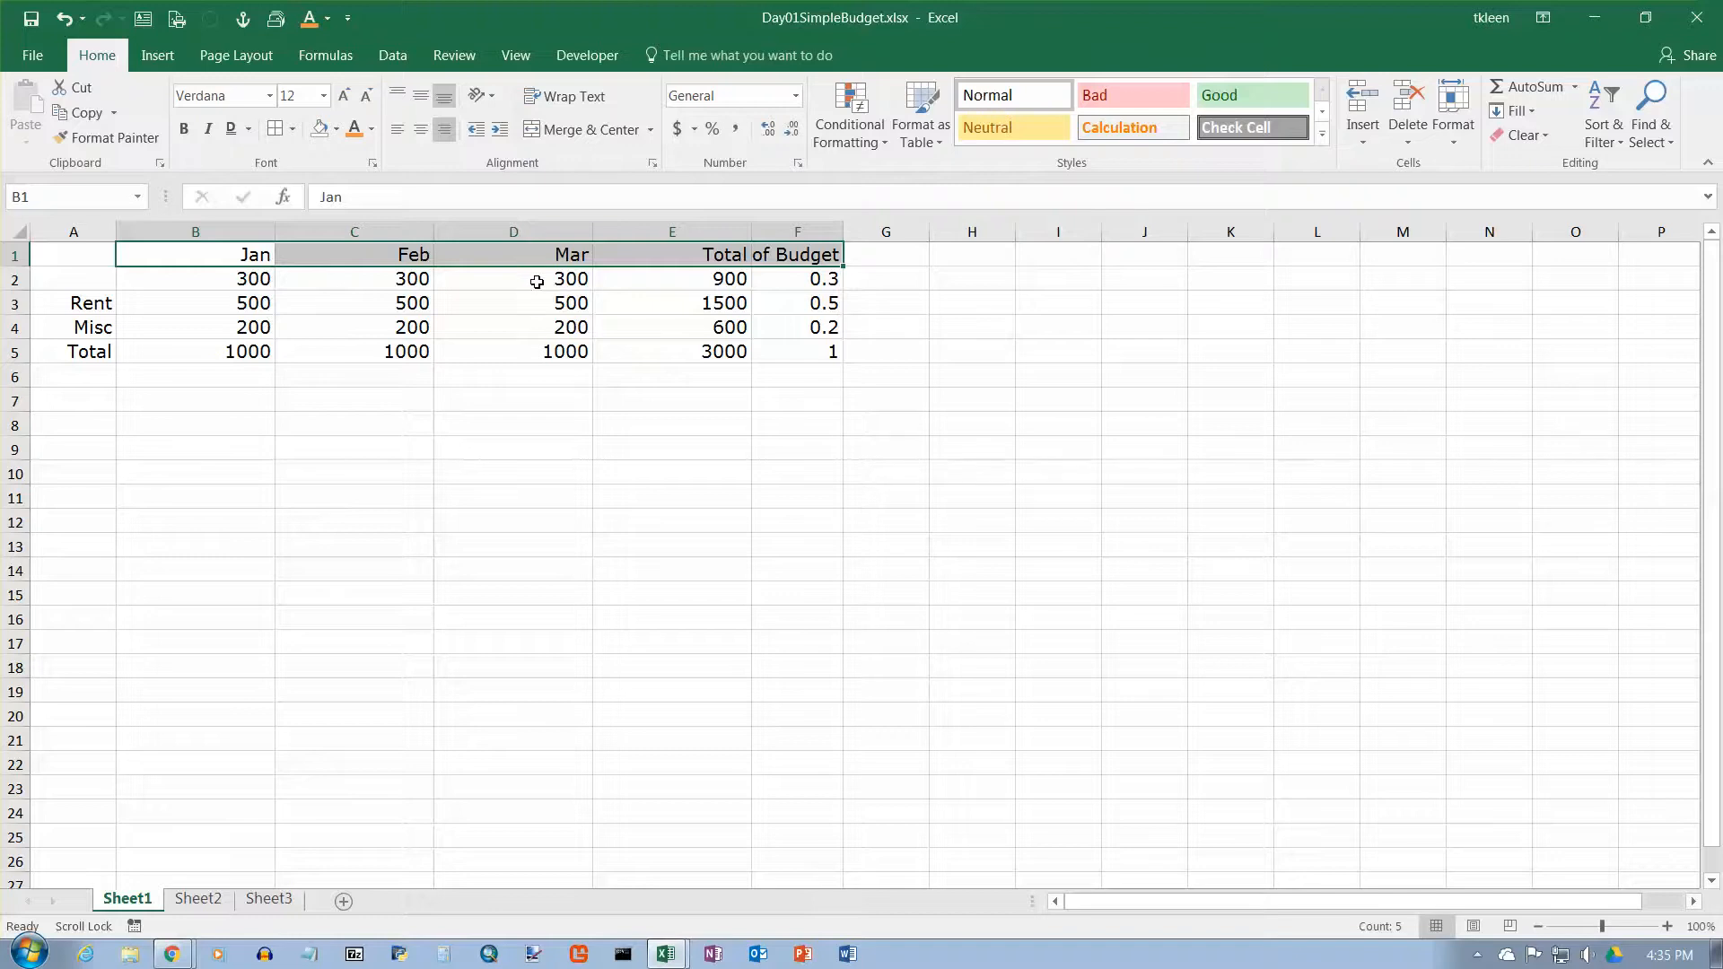
{"action": "left_click", "coordinate": [422, 135]}
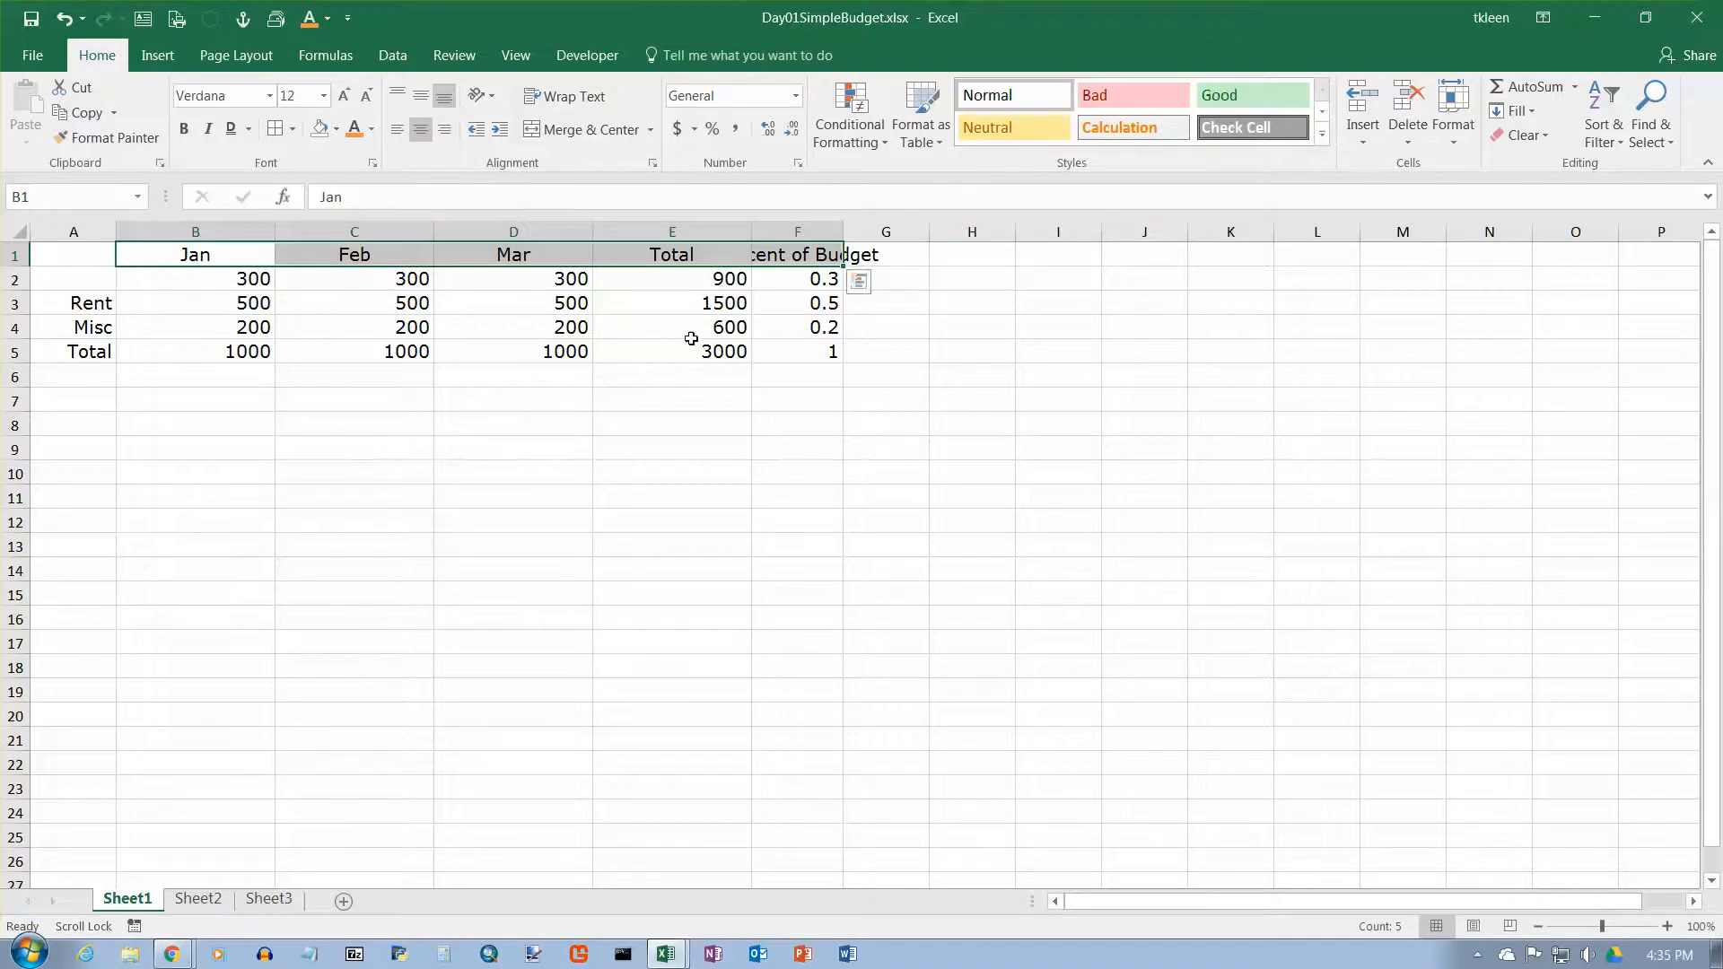
{"action": "left_click", "coordinate": [398, 132]}
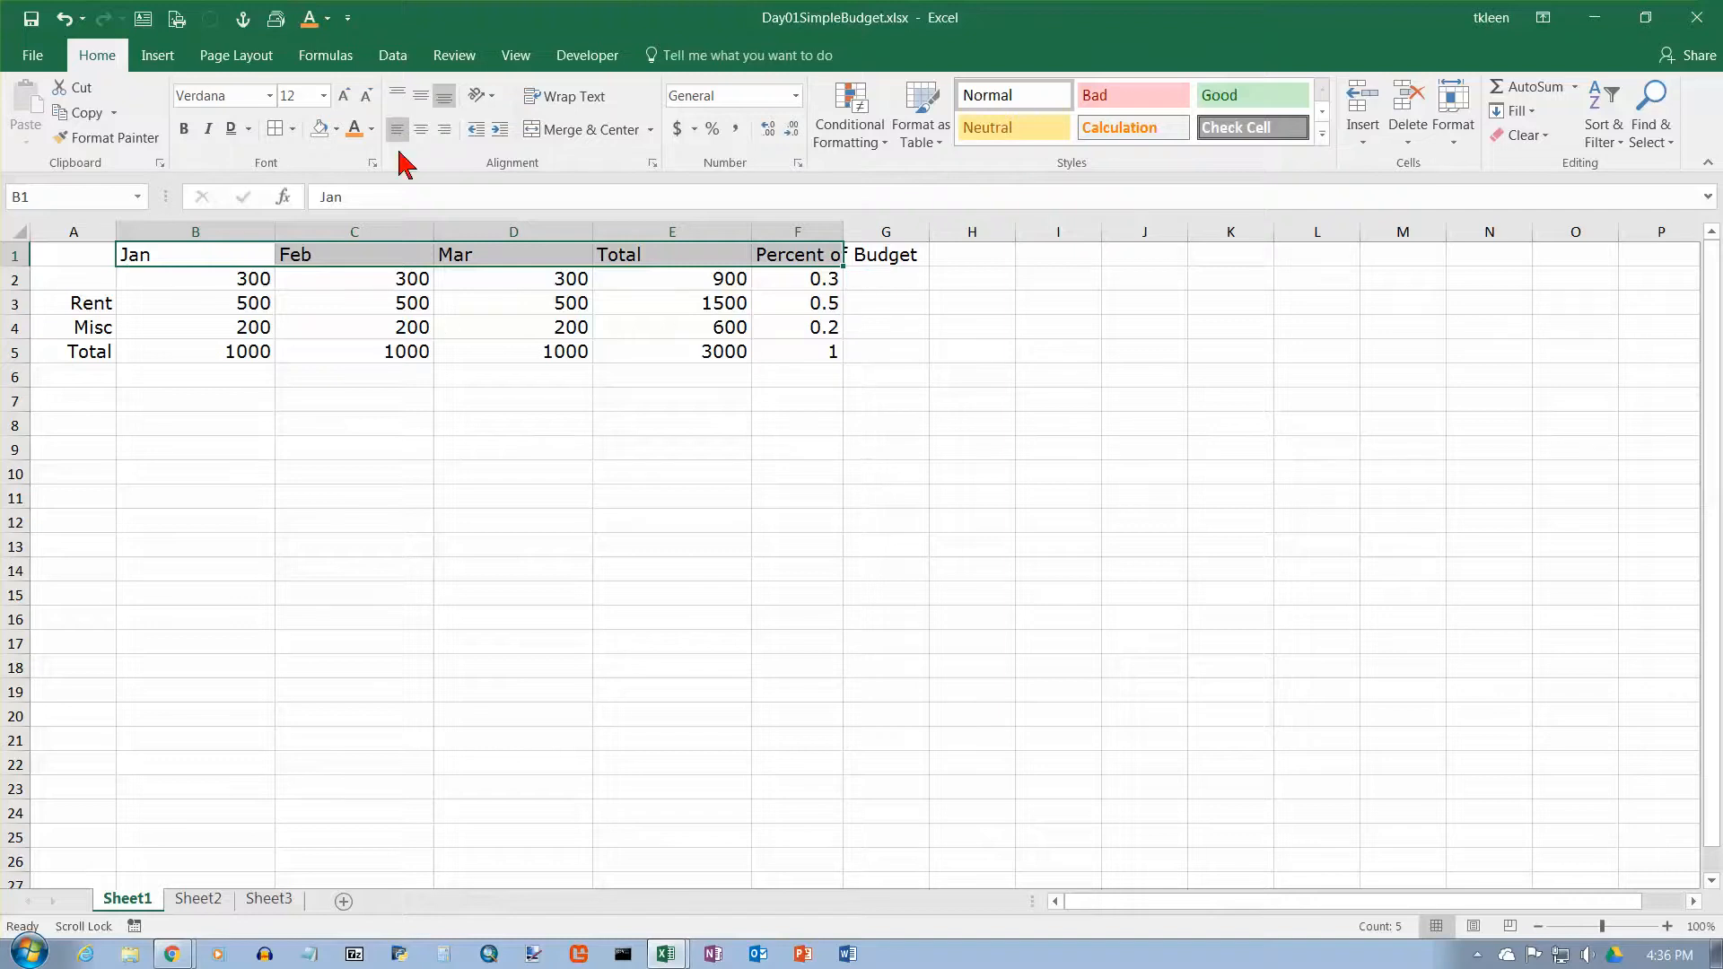
{"action": "left_click", "coordinate": [443, 131]}
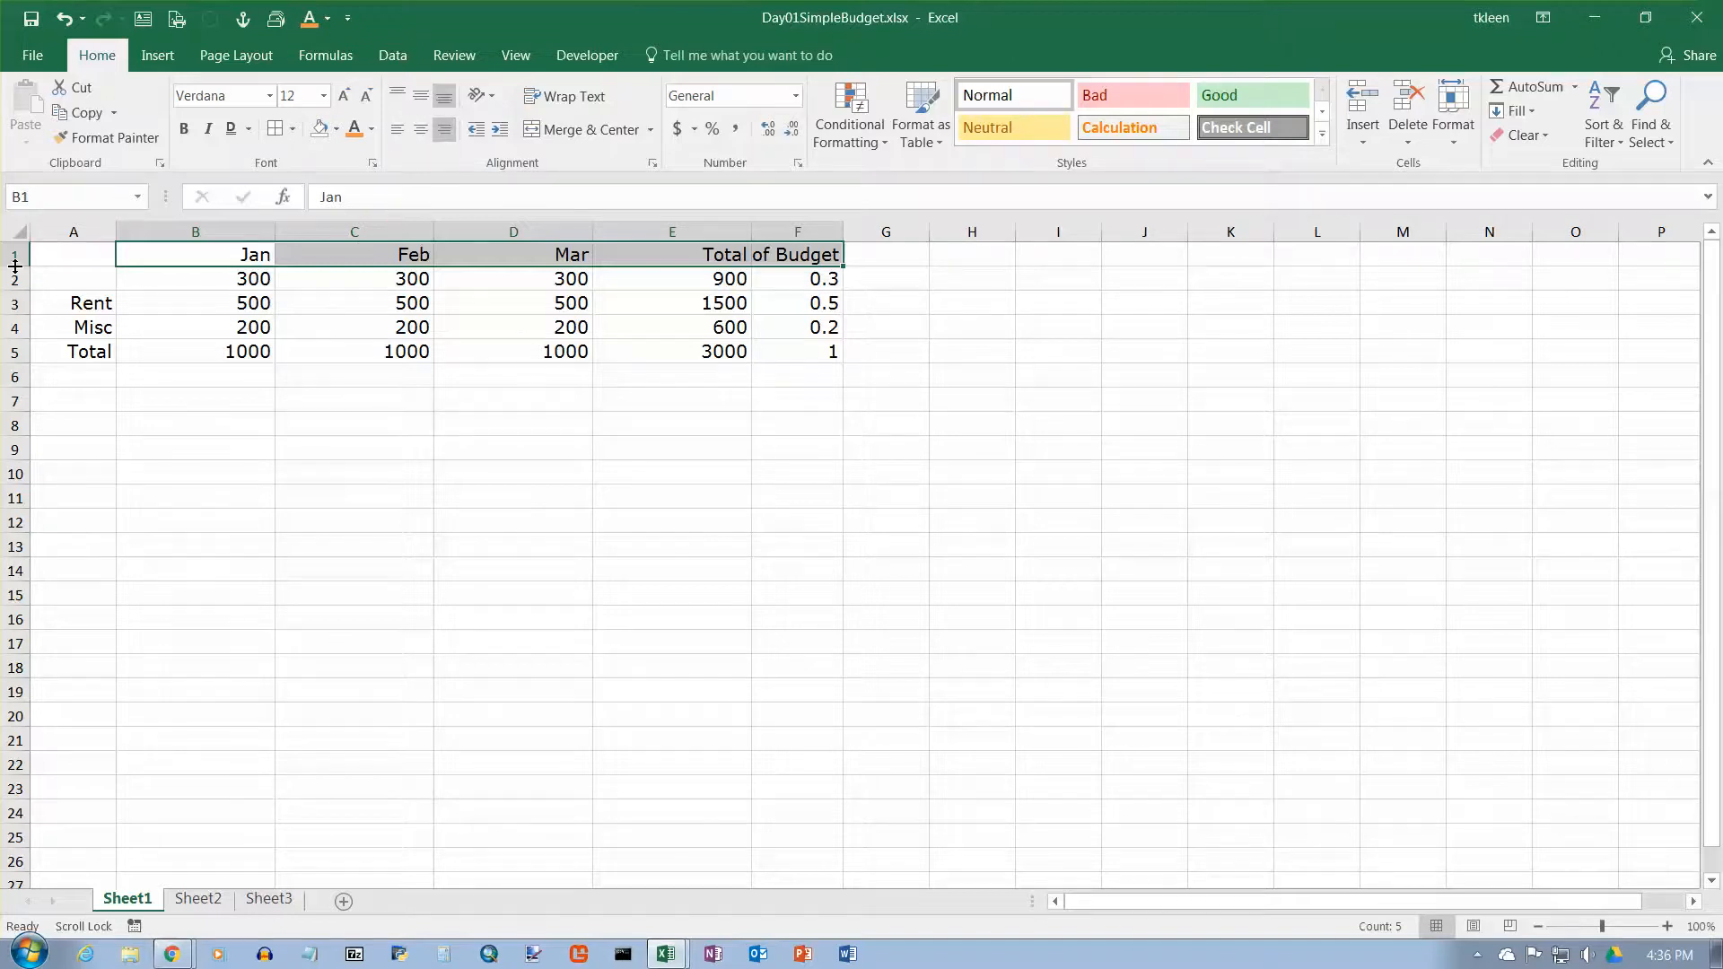
Step: Make row 1 several times taller and try top and middle vertical alignment on its headings, finishing with bottom alignment
{"action": "left_click_drag", "start_coordinate": [15, 266], "coordinate": [3, 458]}
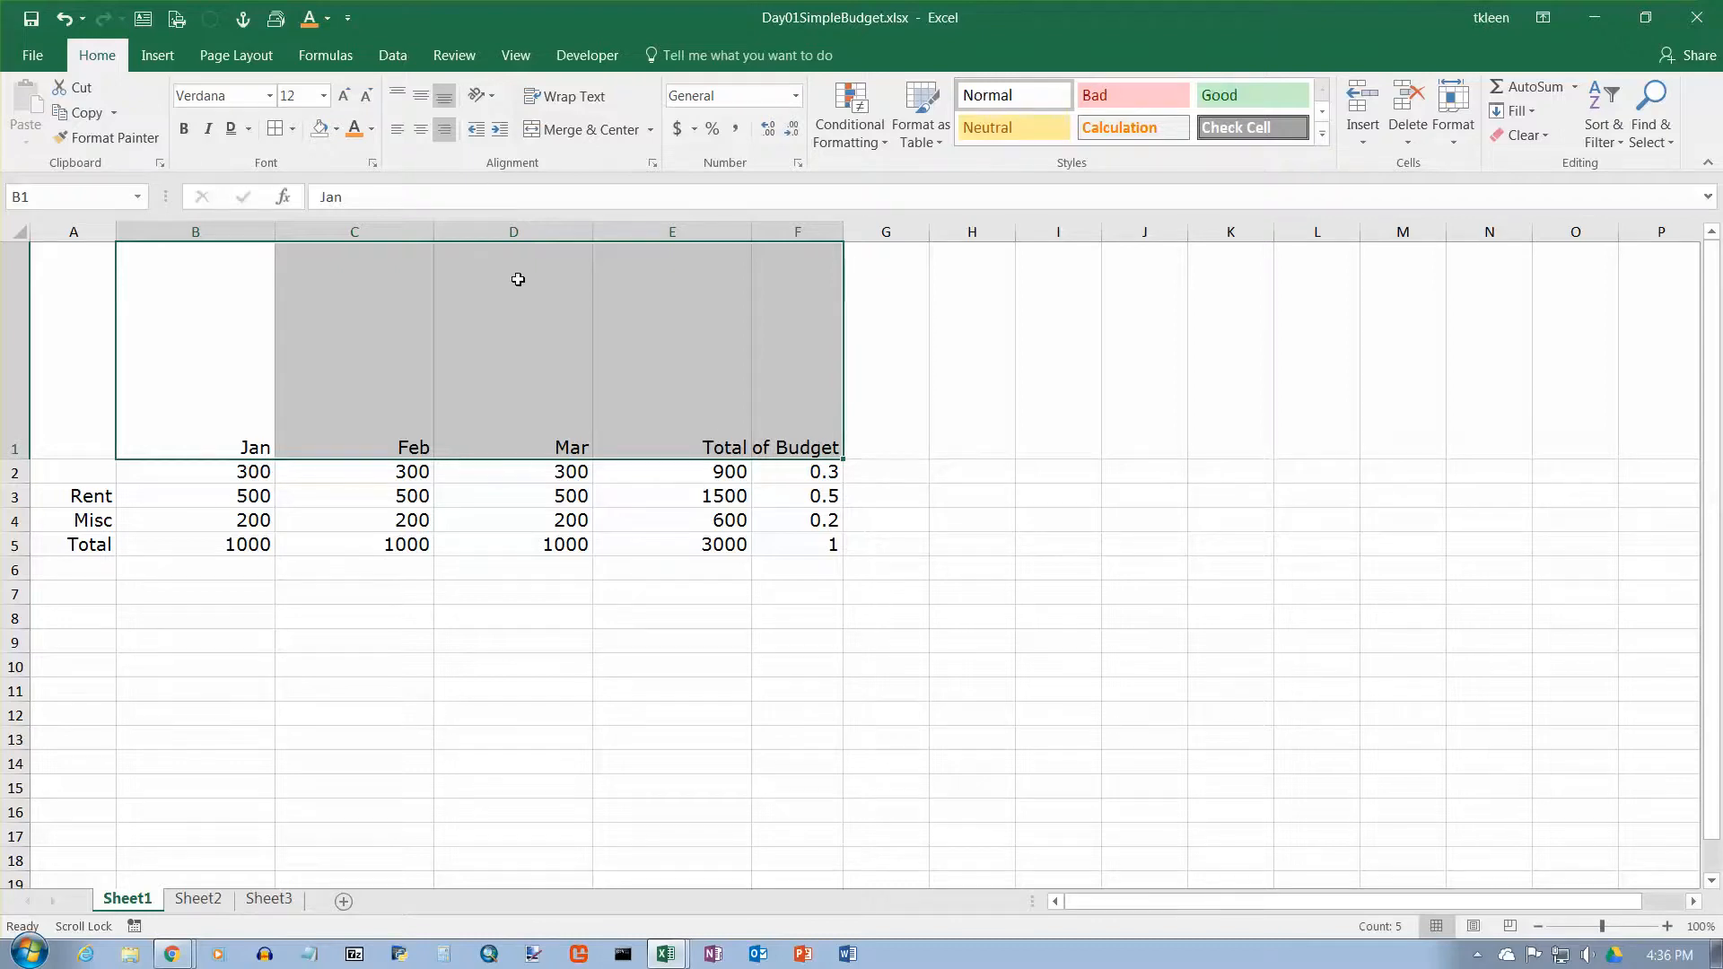
{"action": "left_click", "coordinate": [398, 97]}
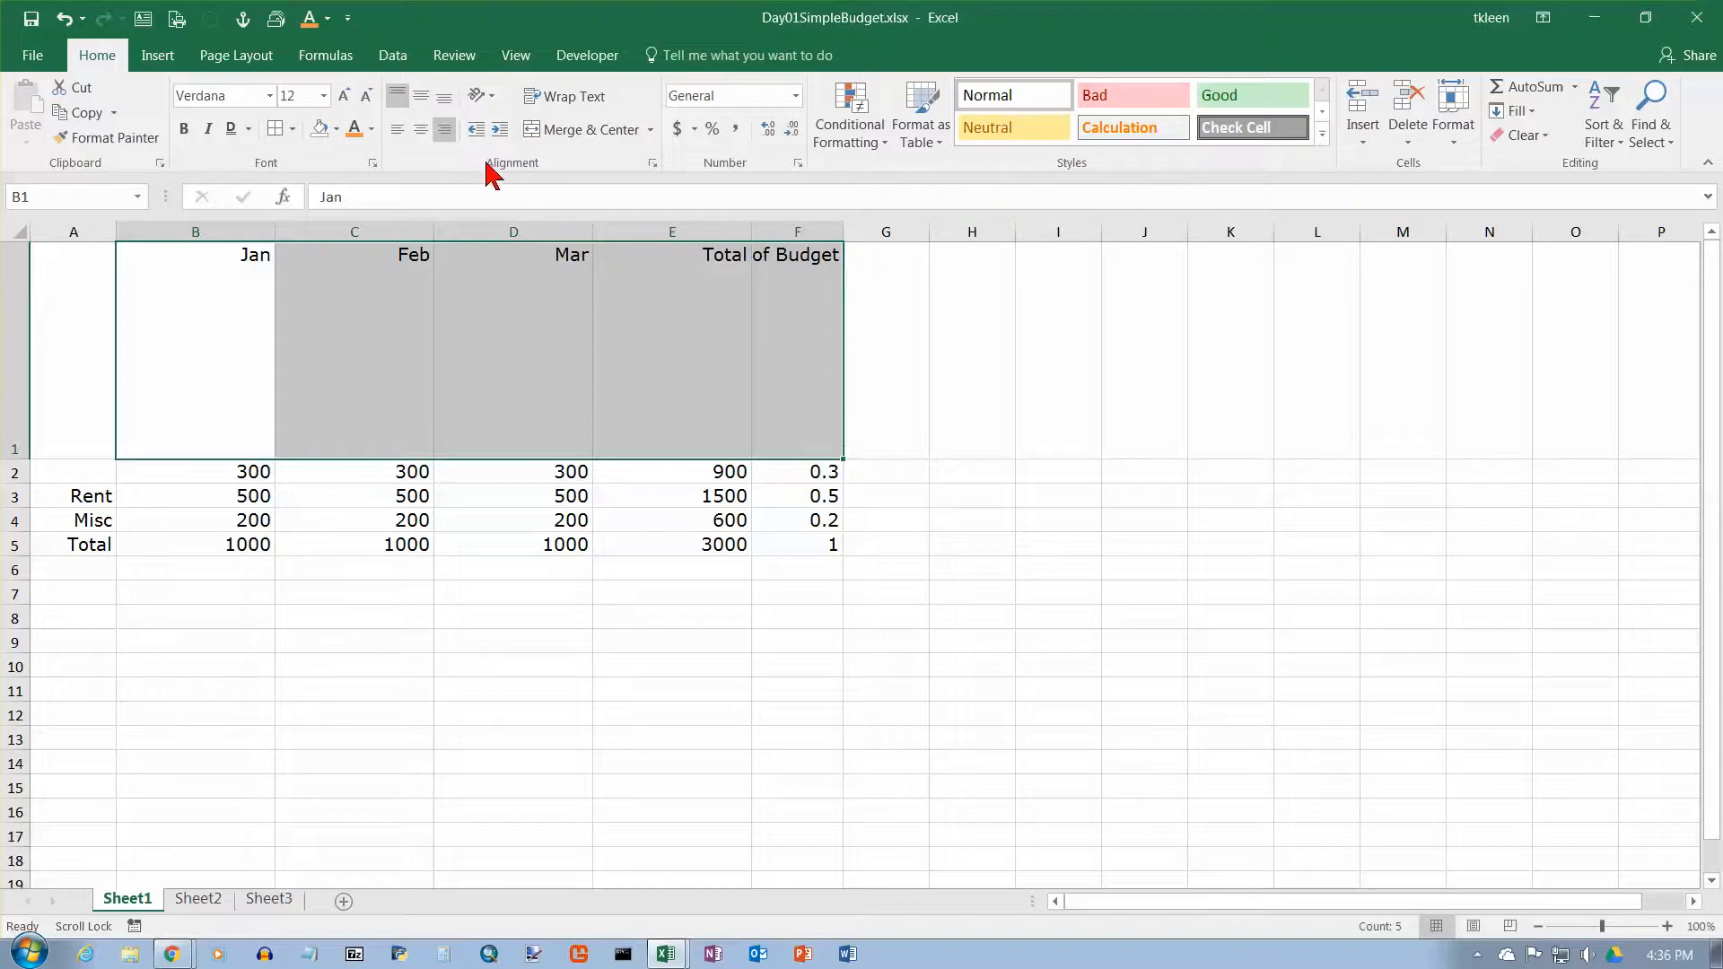
{"action": "left_click", "coordinate": [425, 98]}
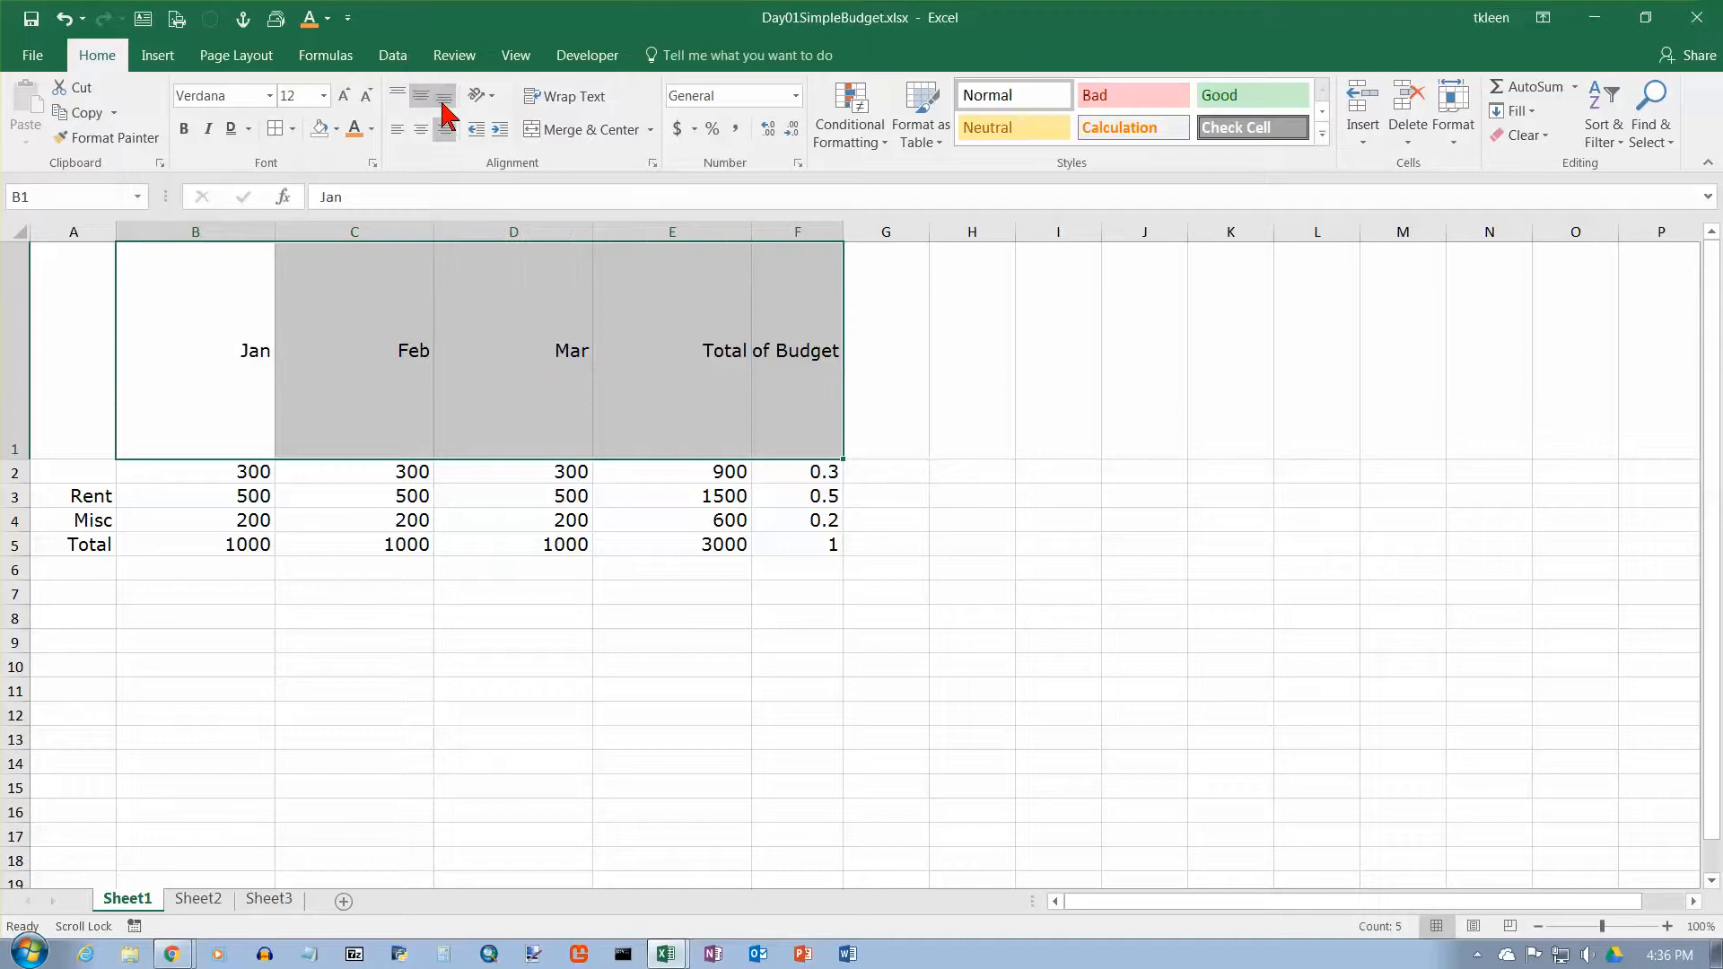
{"action": "left_click", "coordinate": [443, 106]}
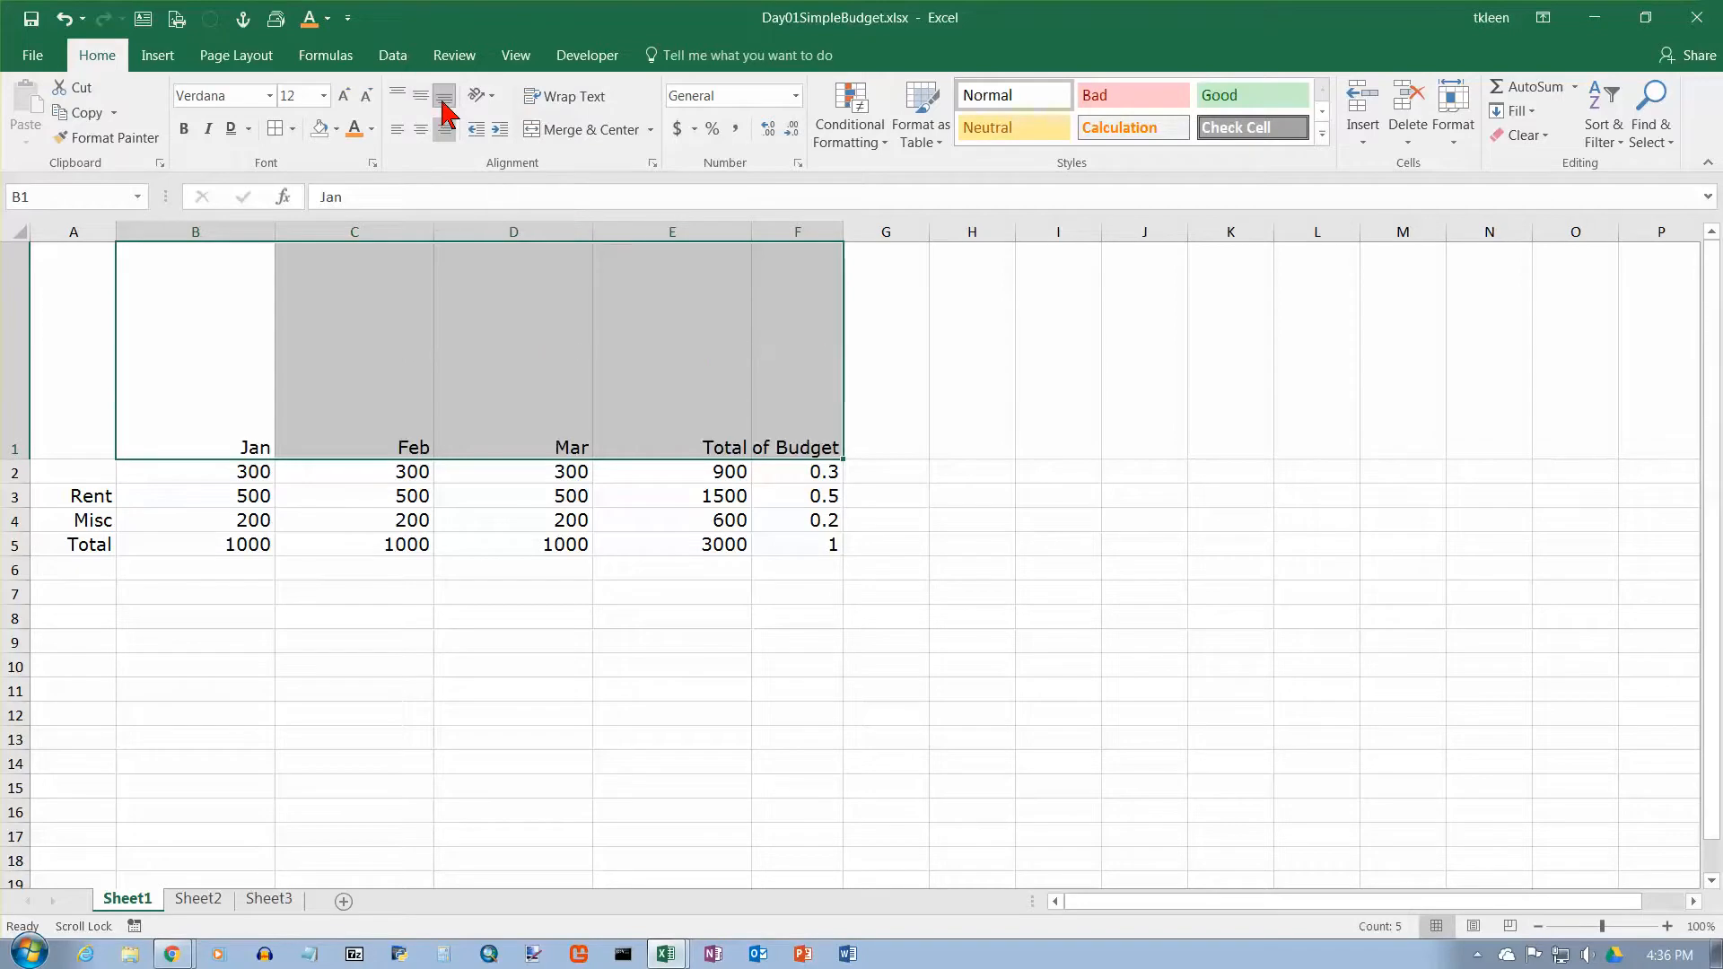
Step: Angle the headings in B1:F1 counterclockwise and left-align the Percent of Budget heading in F1
{"action": "left_click", "coordinate": [493, 101]}
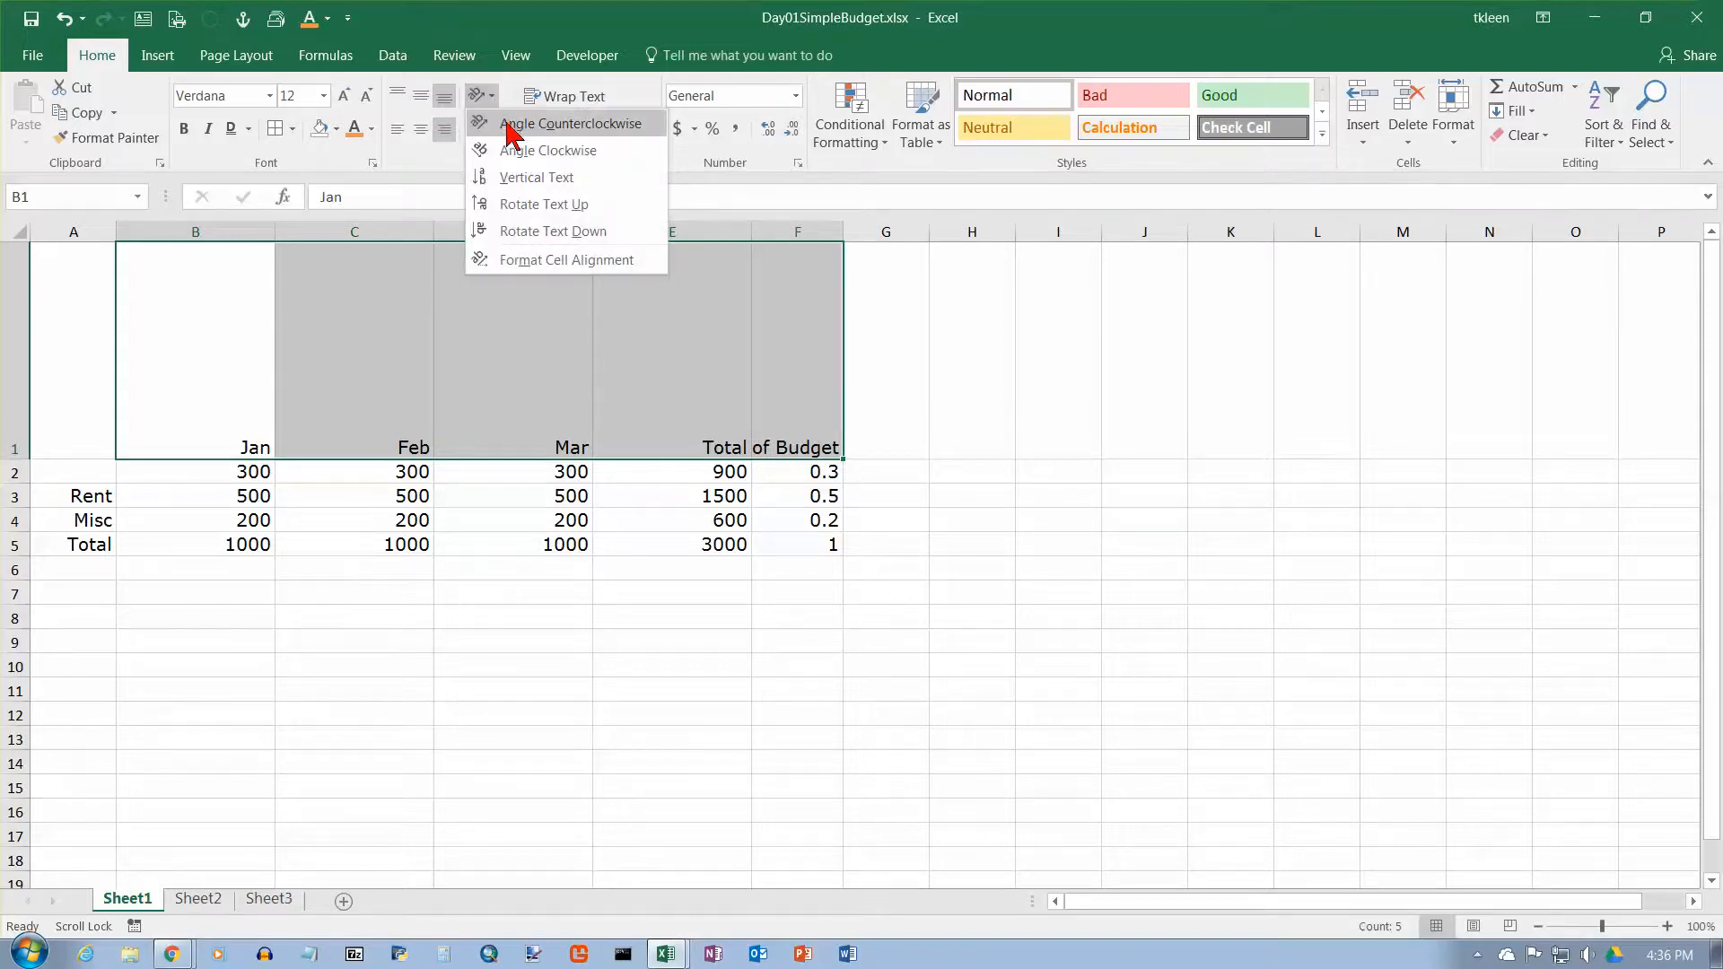
{"action": "left_click", "coordinate": [510, 125]}
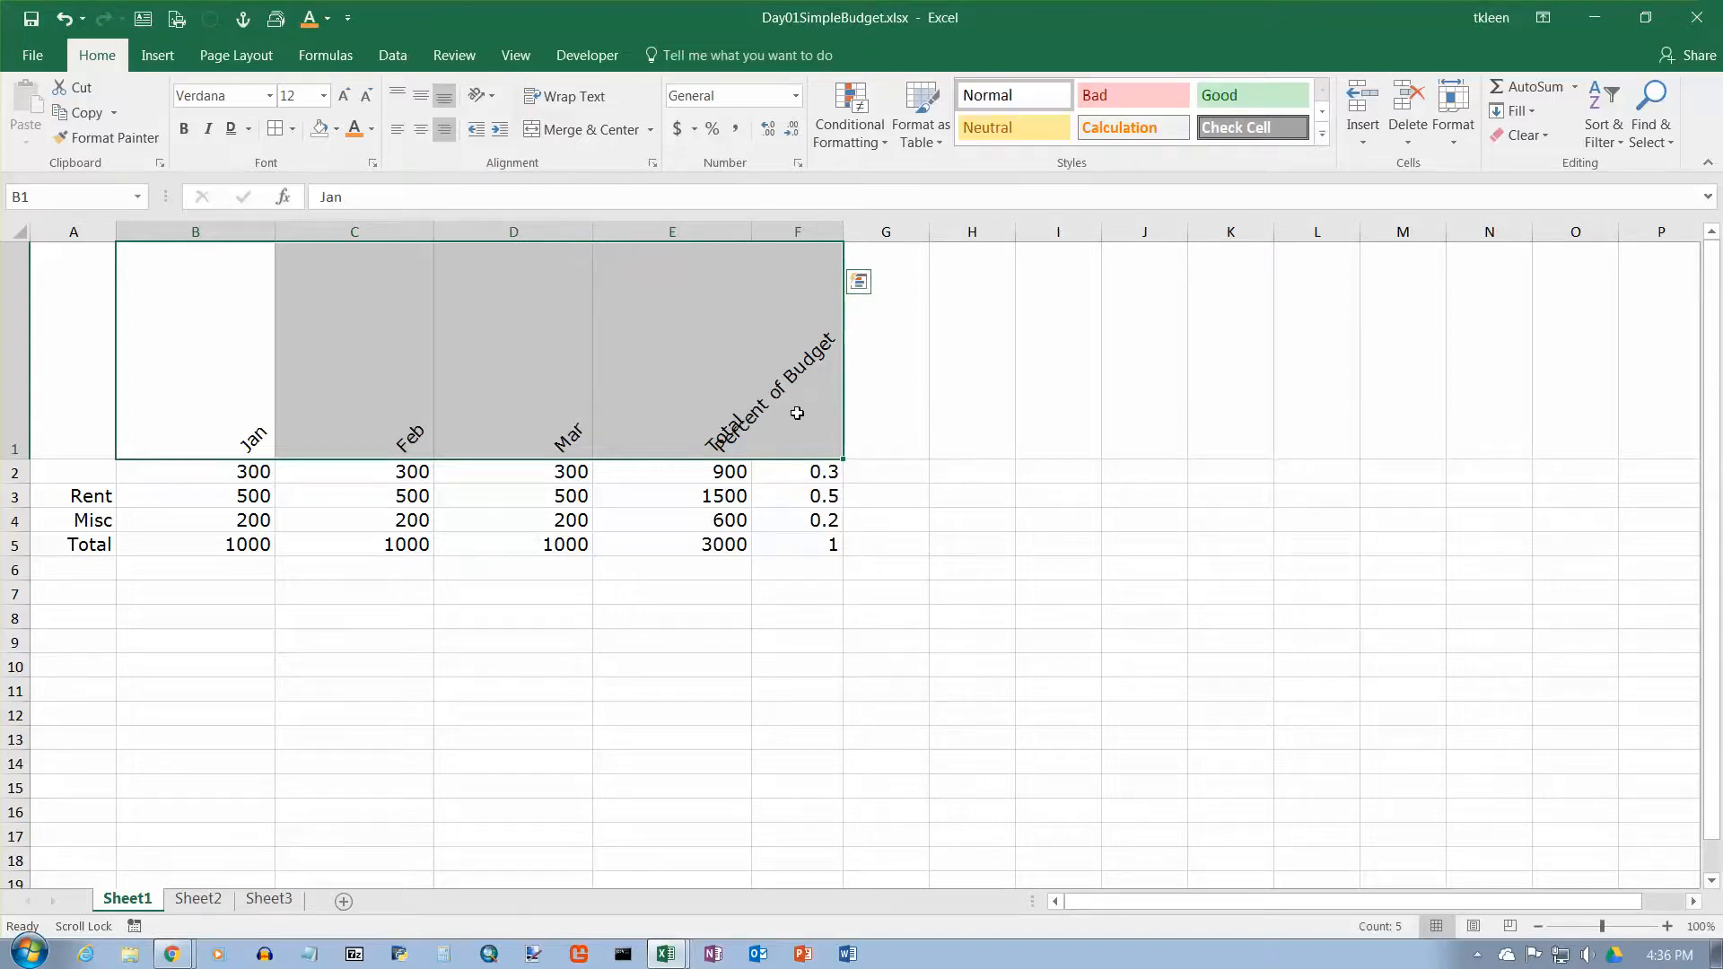
{"action": "left_click", "coordinate": [797, 414]}
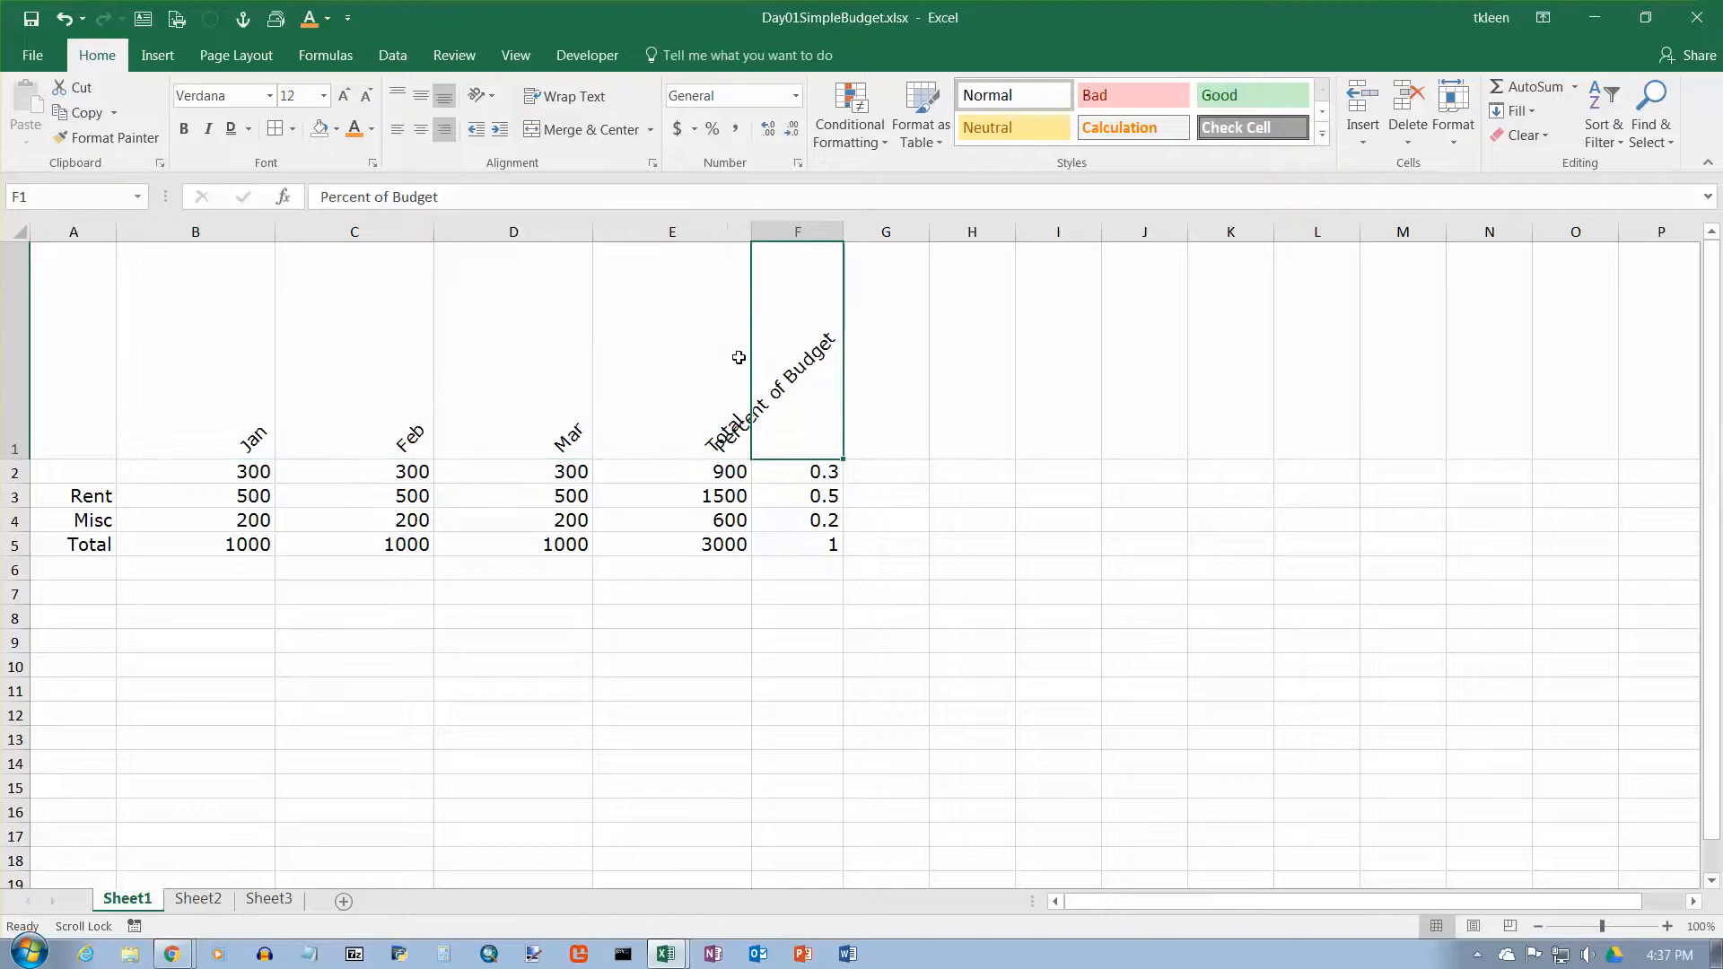
{"action": "left_click", "coordinate": [400, 131]}
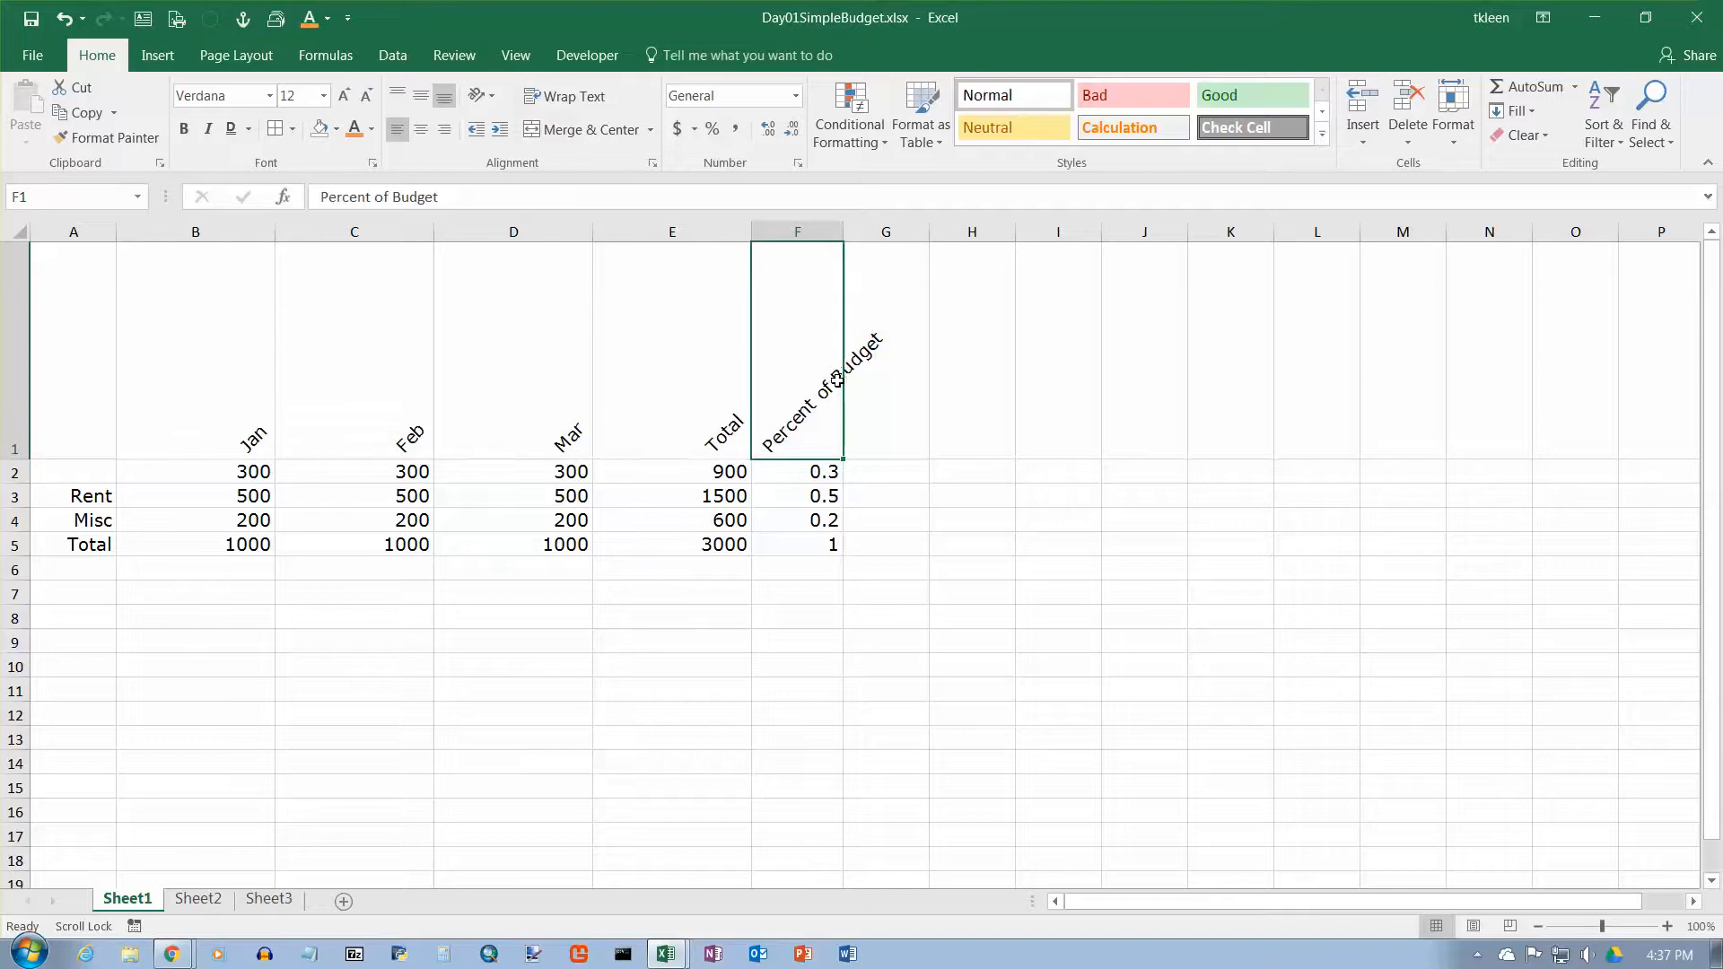
{"action": "double_click", "coordinate": [842, 232]}
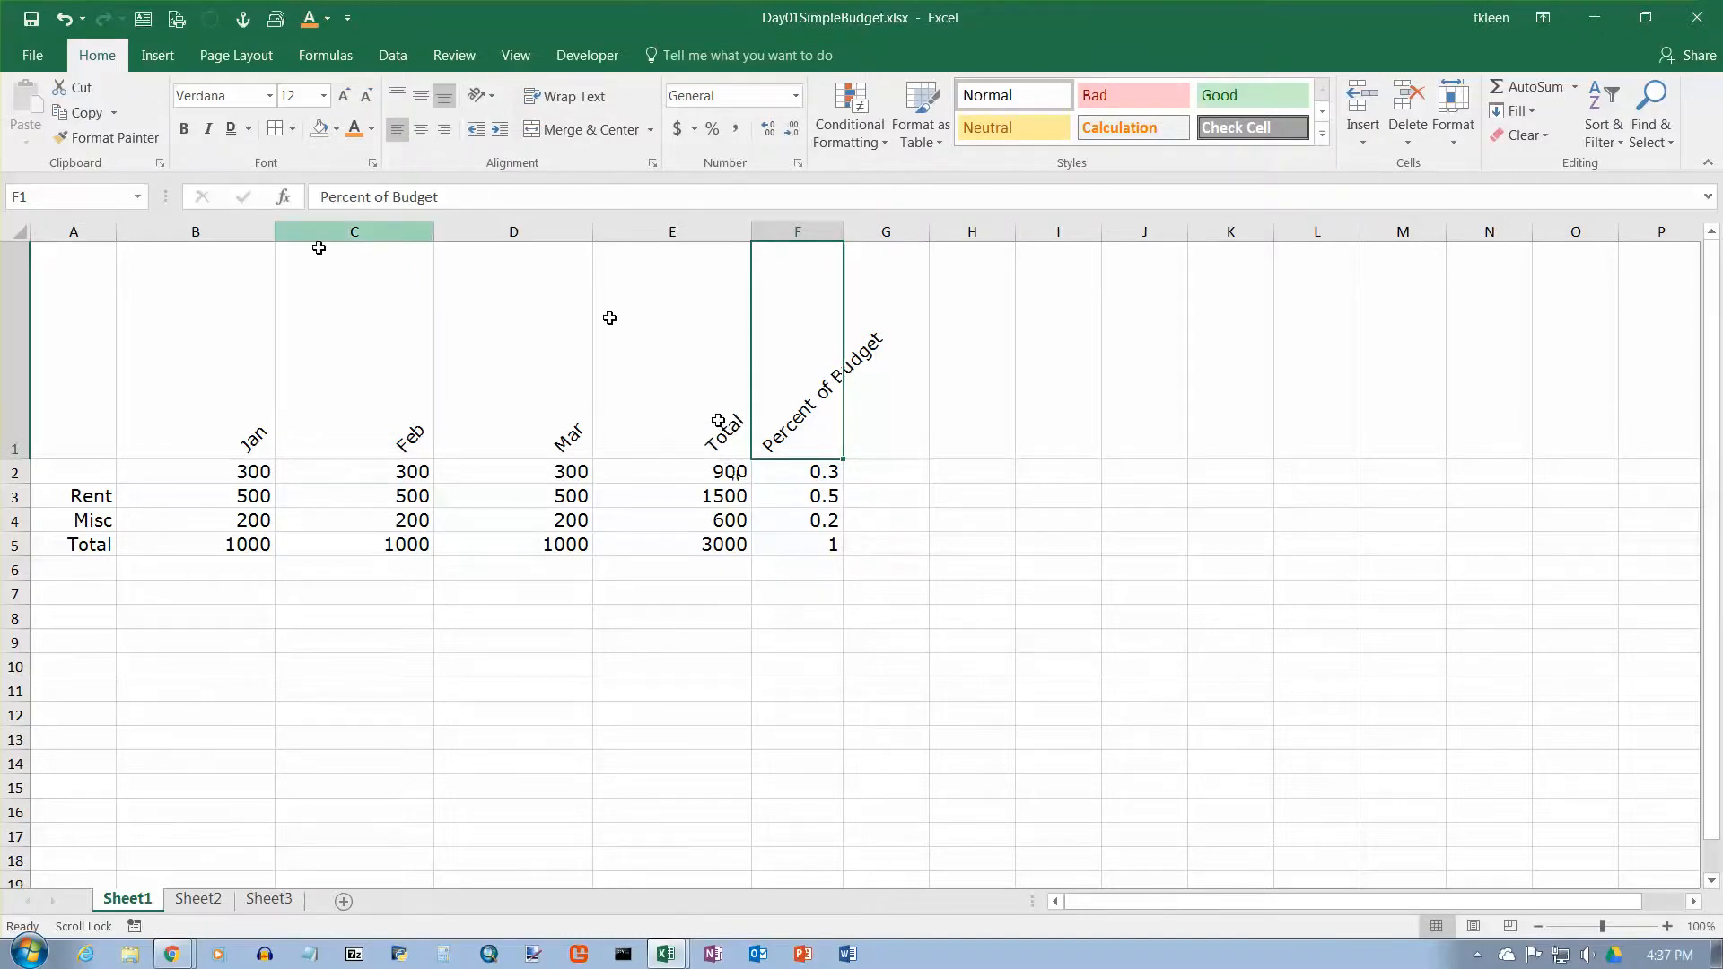
Step: Try the Angle Clockwise, Vertical Text and Rotate Text Up orientations on headings B1:F1, finishing with Rotate Text Down
{"action": "left_click_drag", "start_coordinate": [269, 281], "coordinate": [802, 366]}
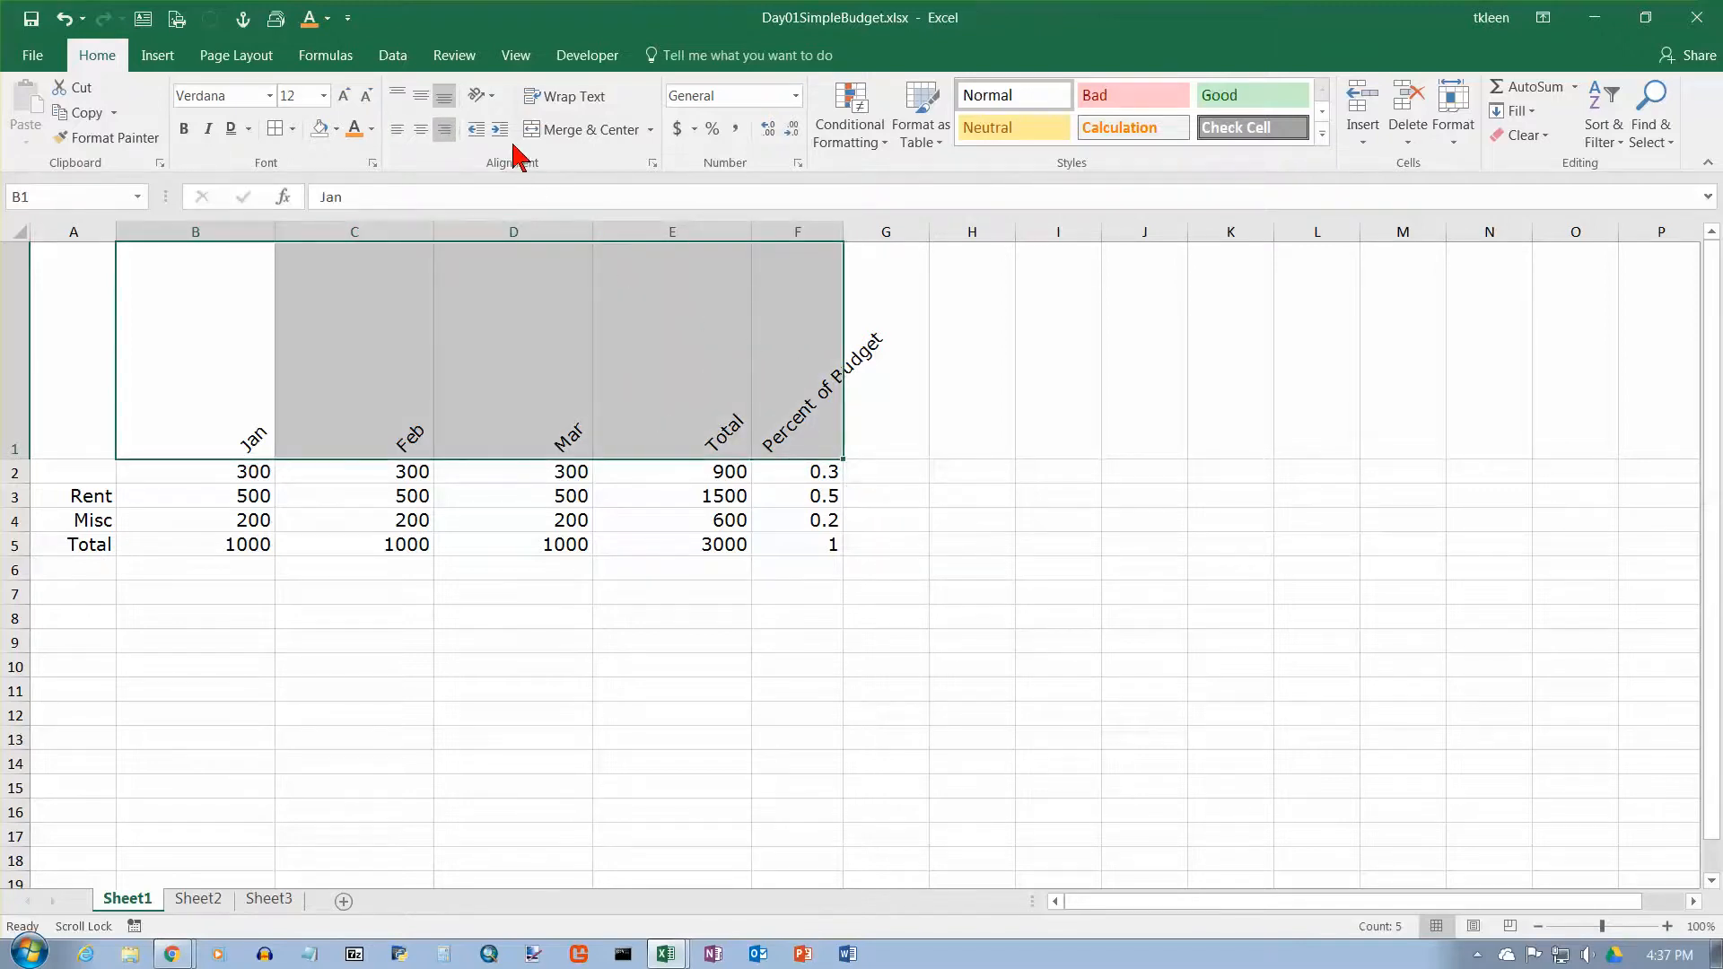
{"action": "left_click", "coordinate": [497, 101]}
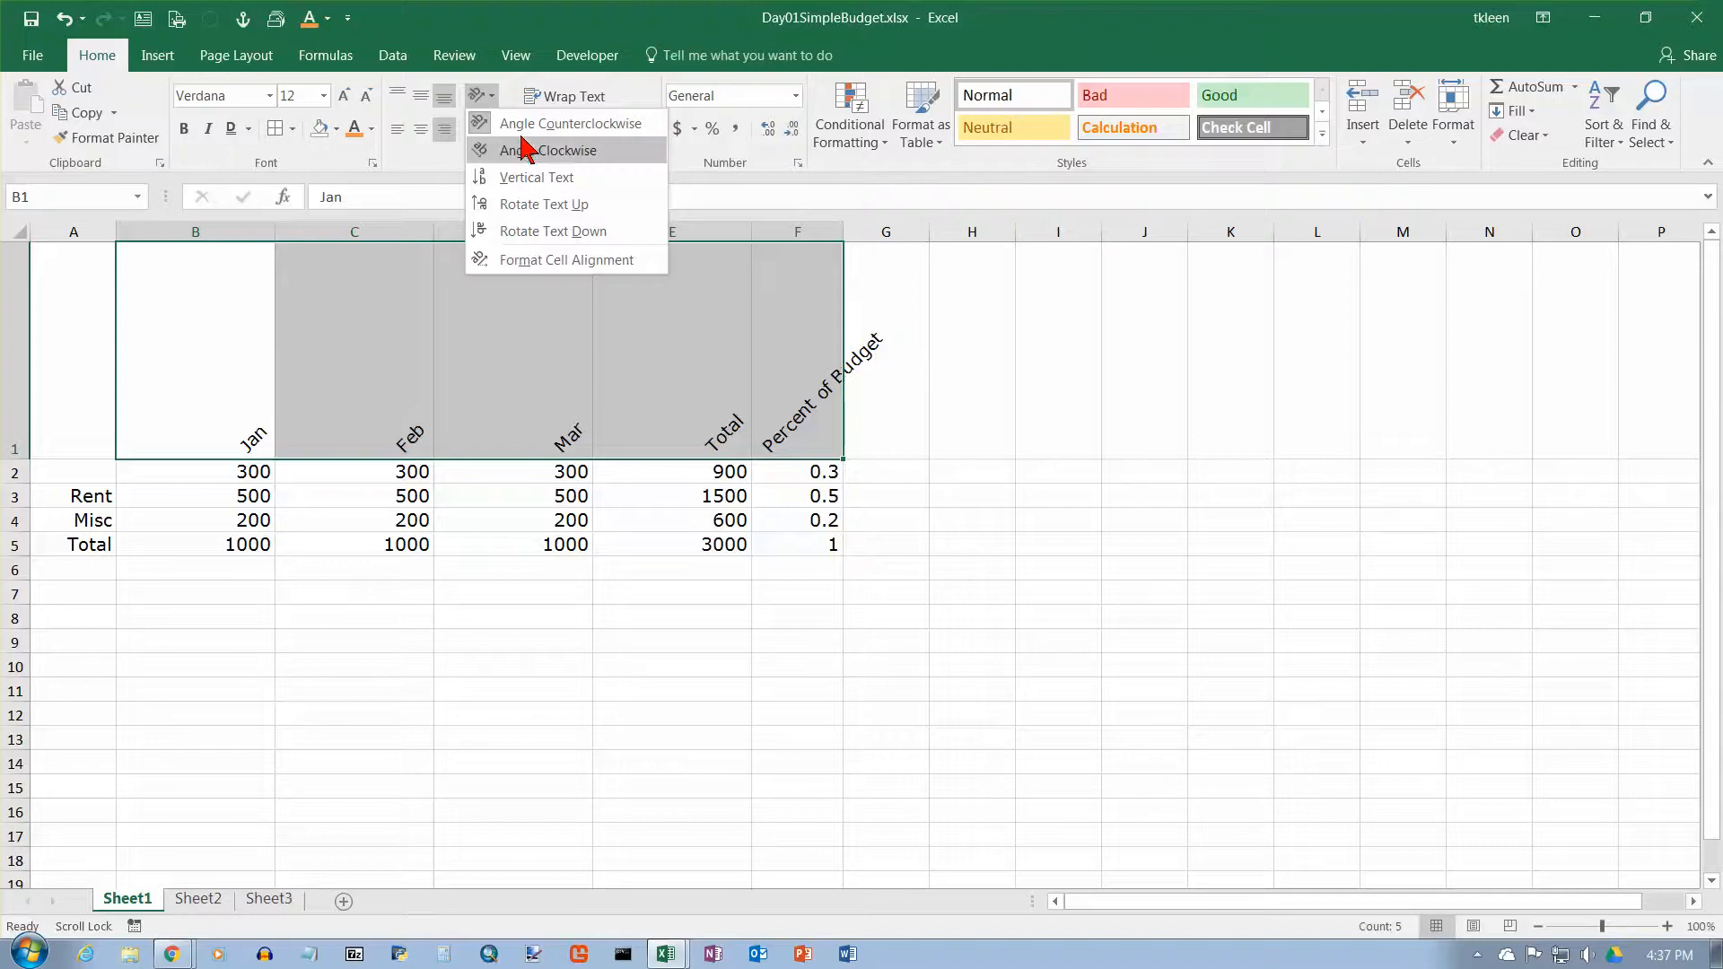
{"action": "key", "text": "Escape"}
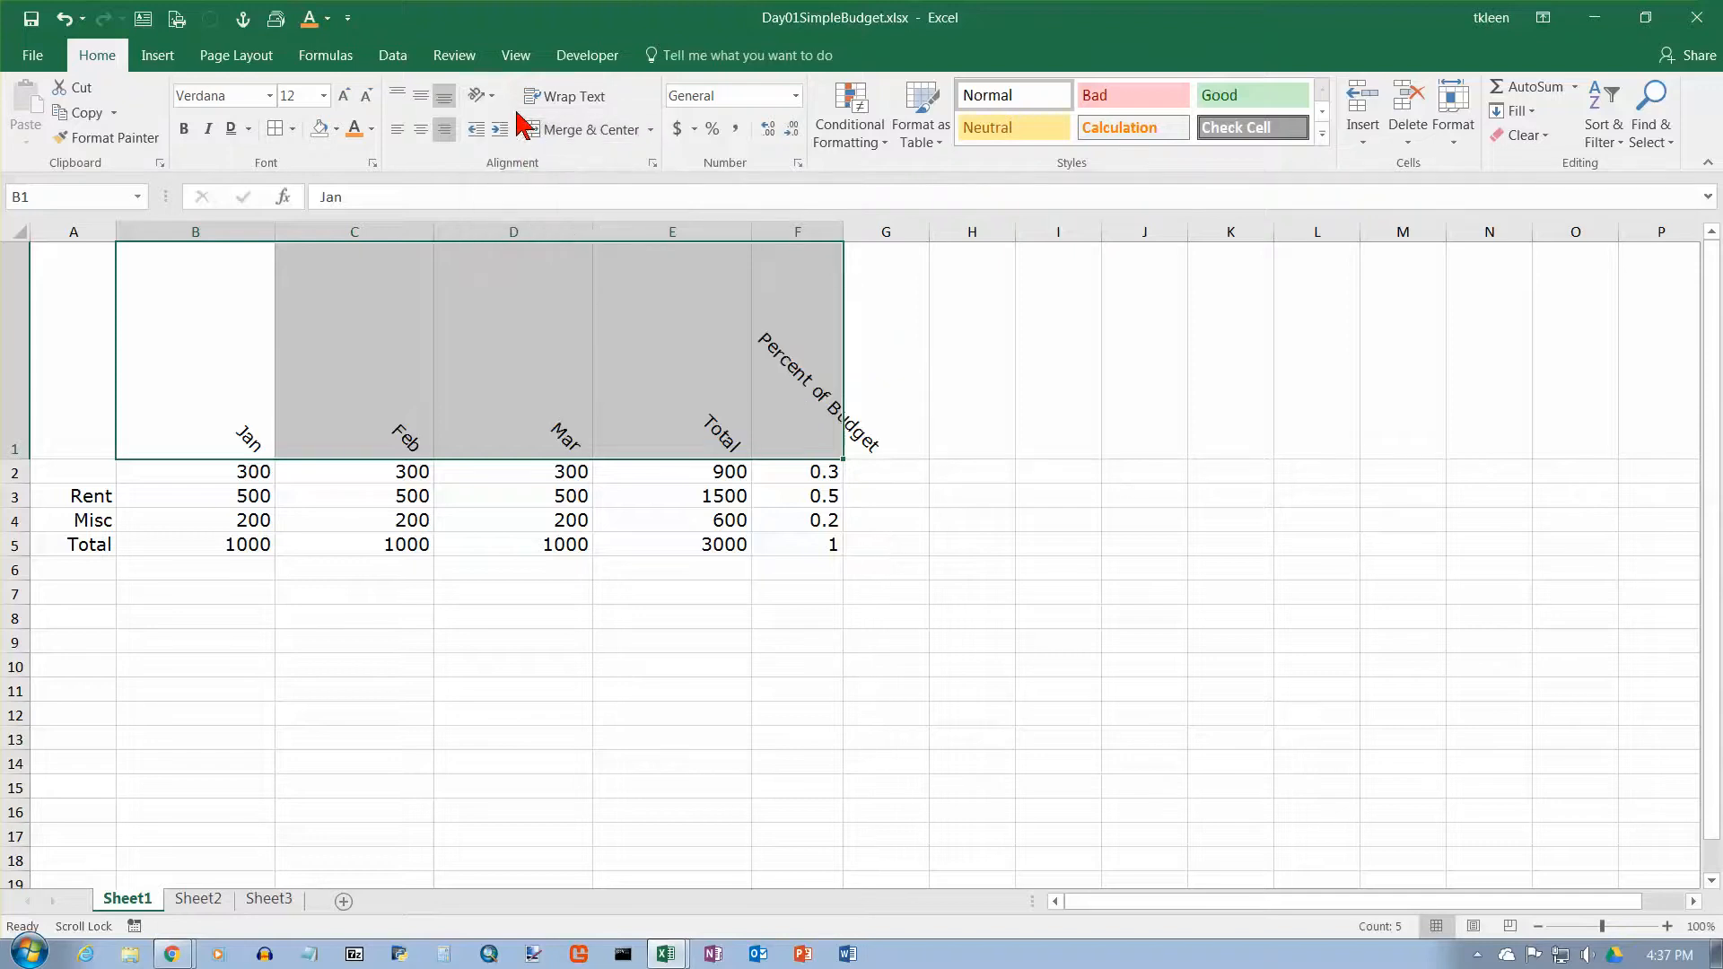
{"action": "left_click", "coordinate": [494, 95]}
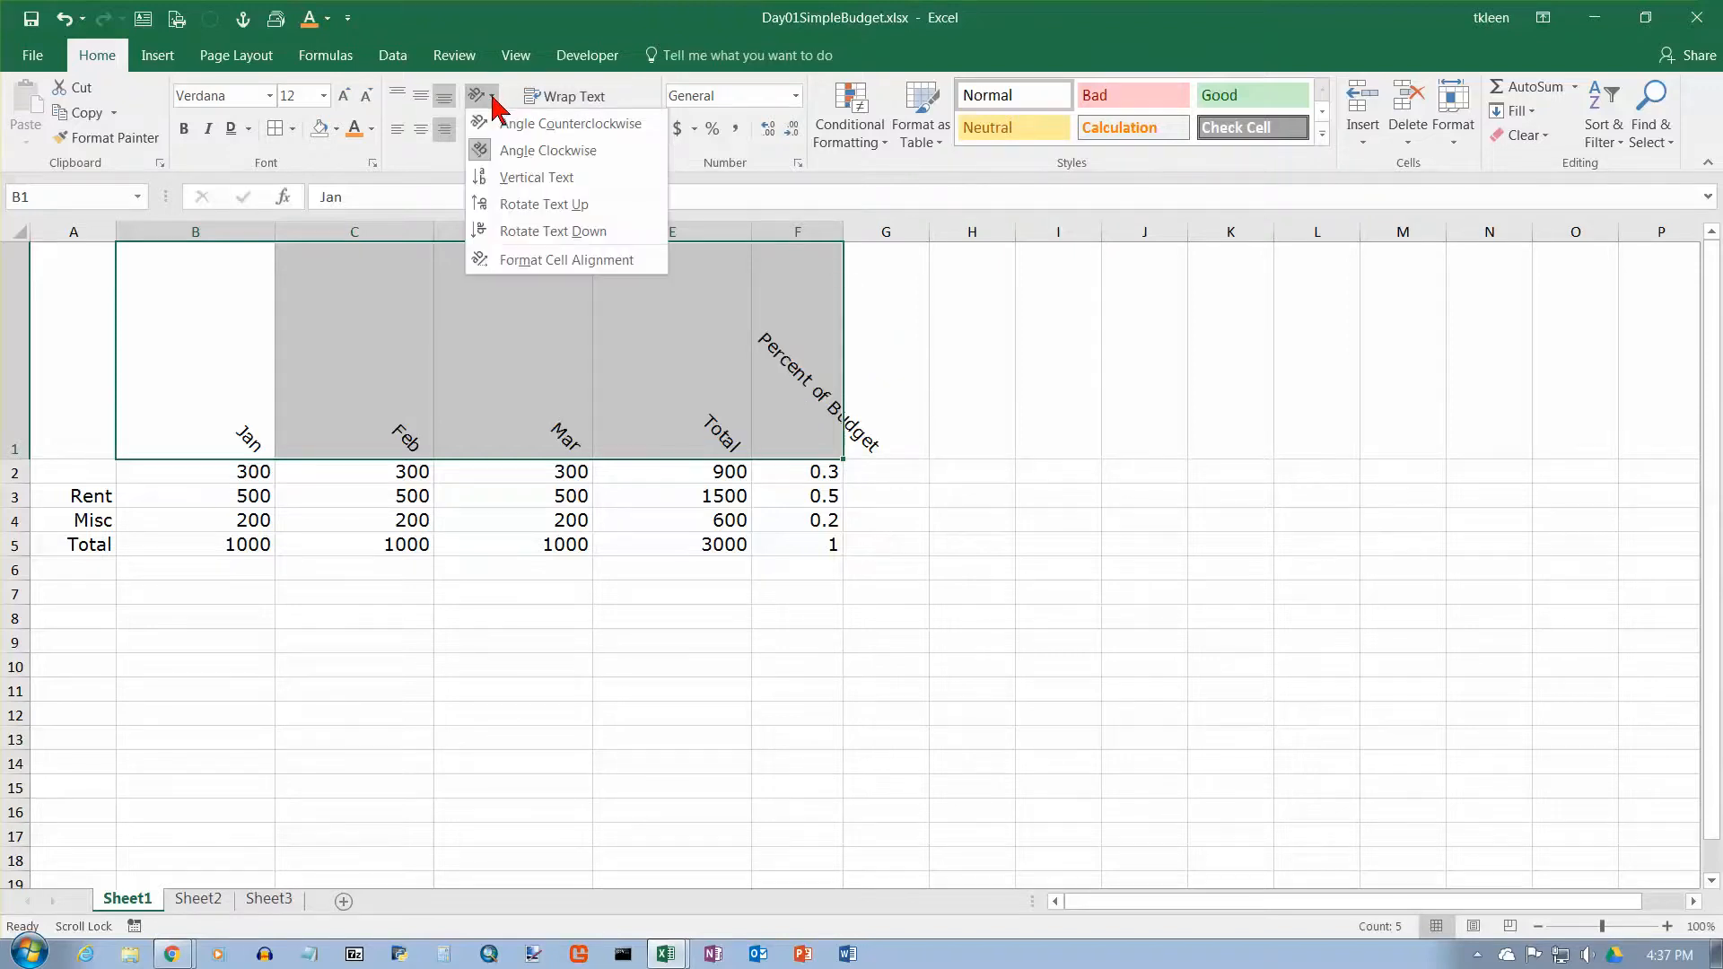
{"action": "left_click", "coordinate": [540, 179]}
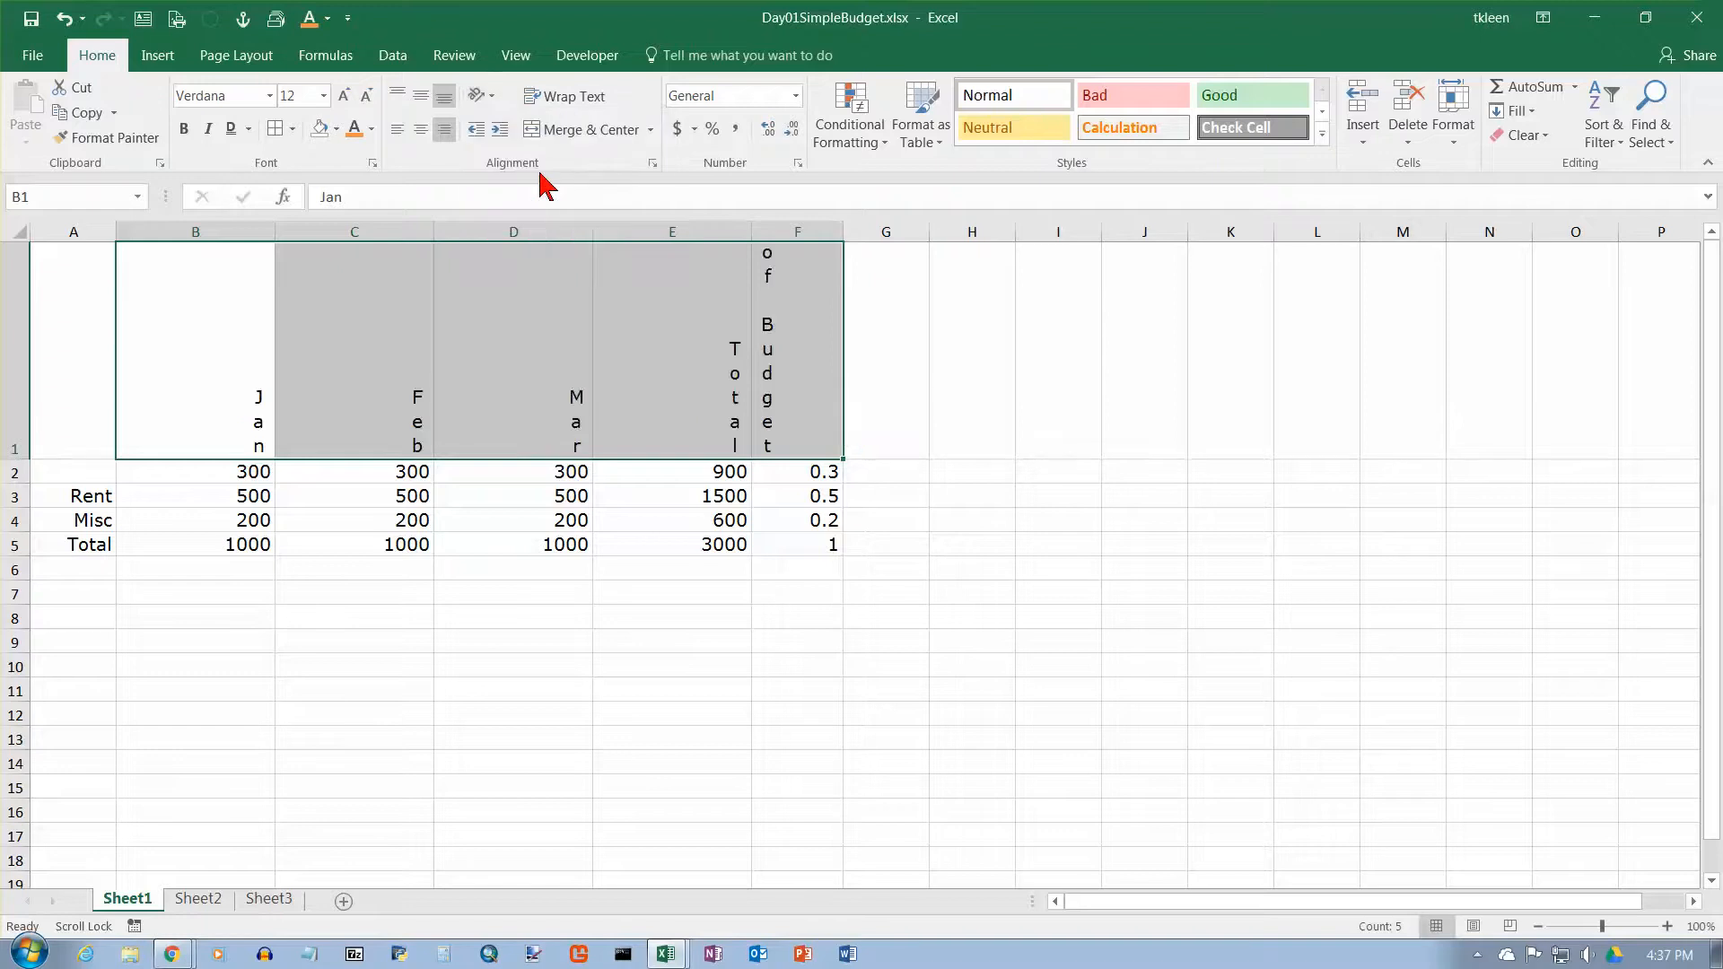
{"action": "left_click", "coordinate": [490, 97]}
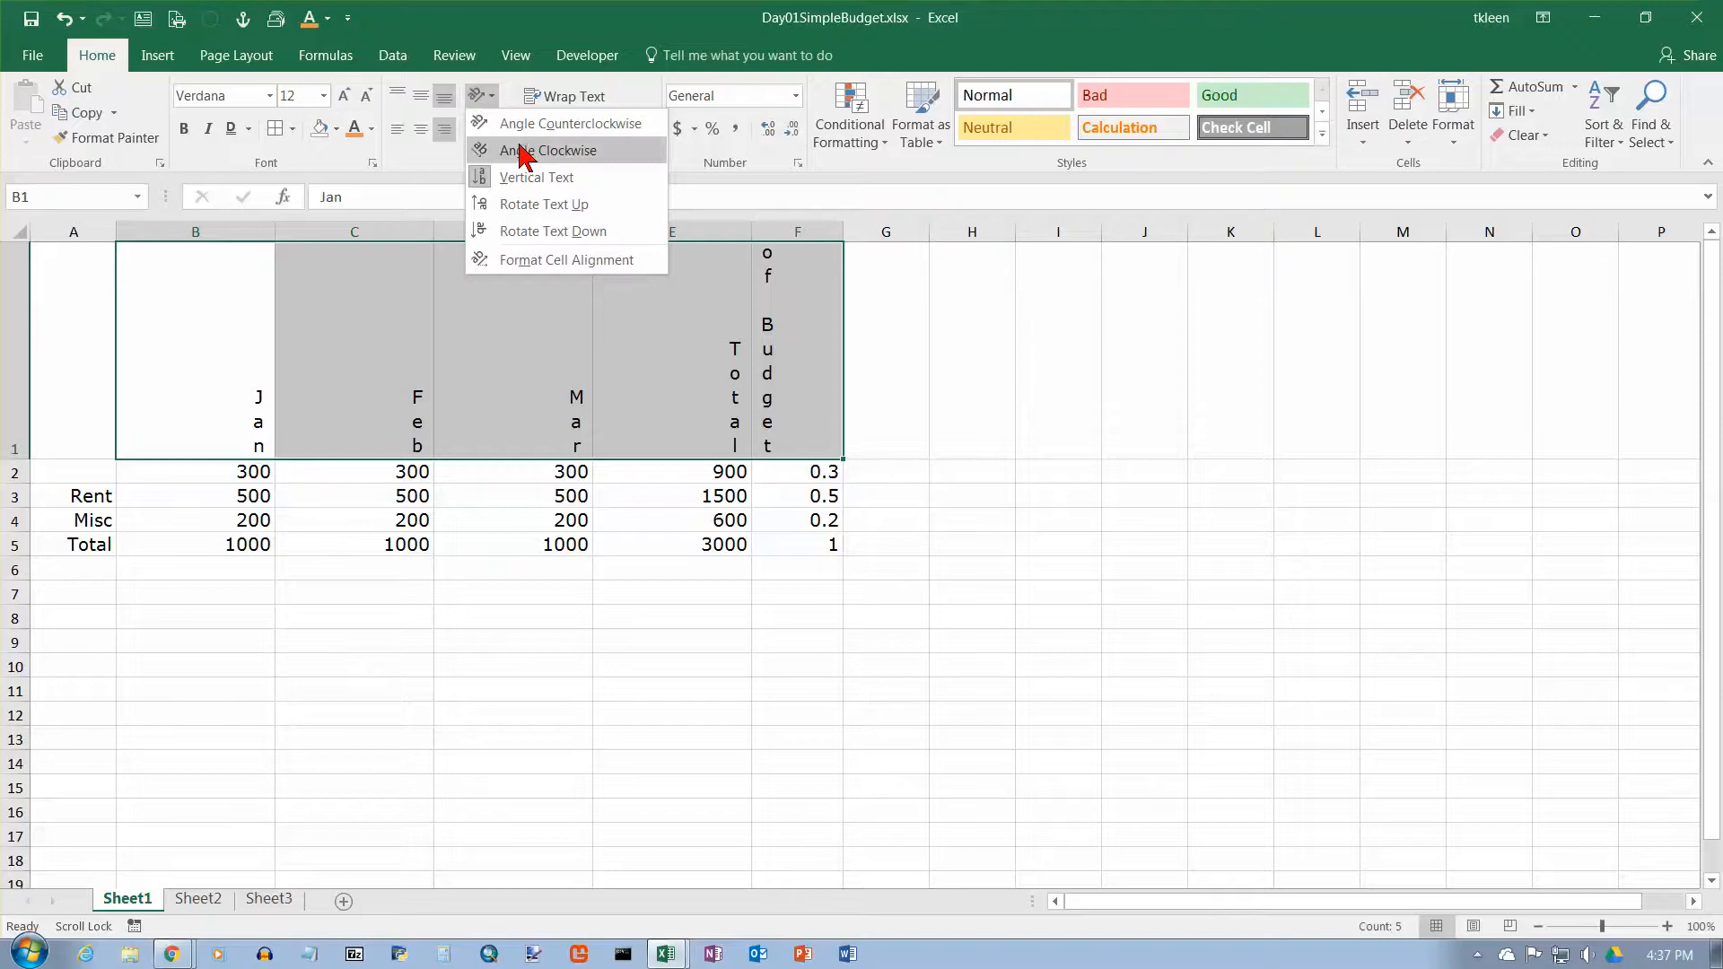
{"action": "left_click", "coordinate": [550, 207]}
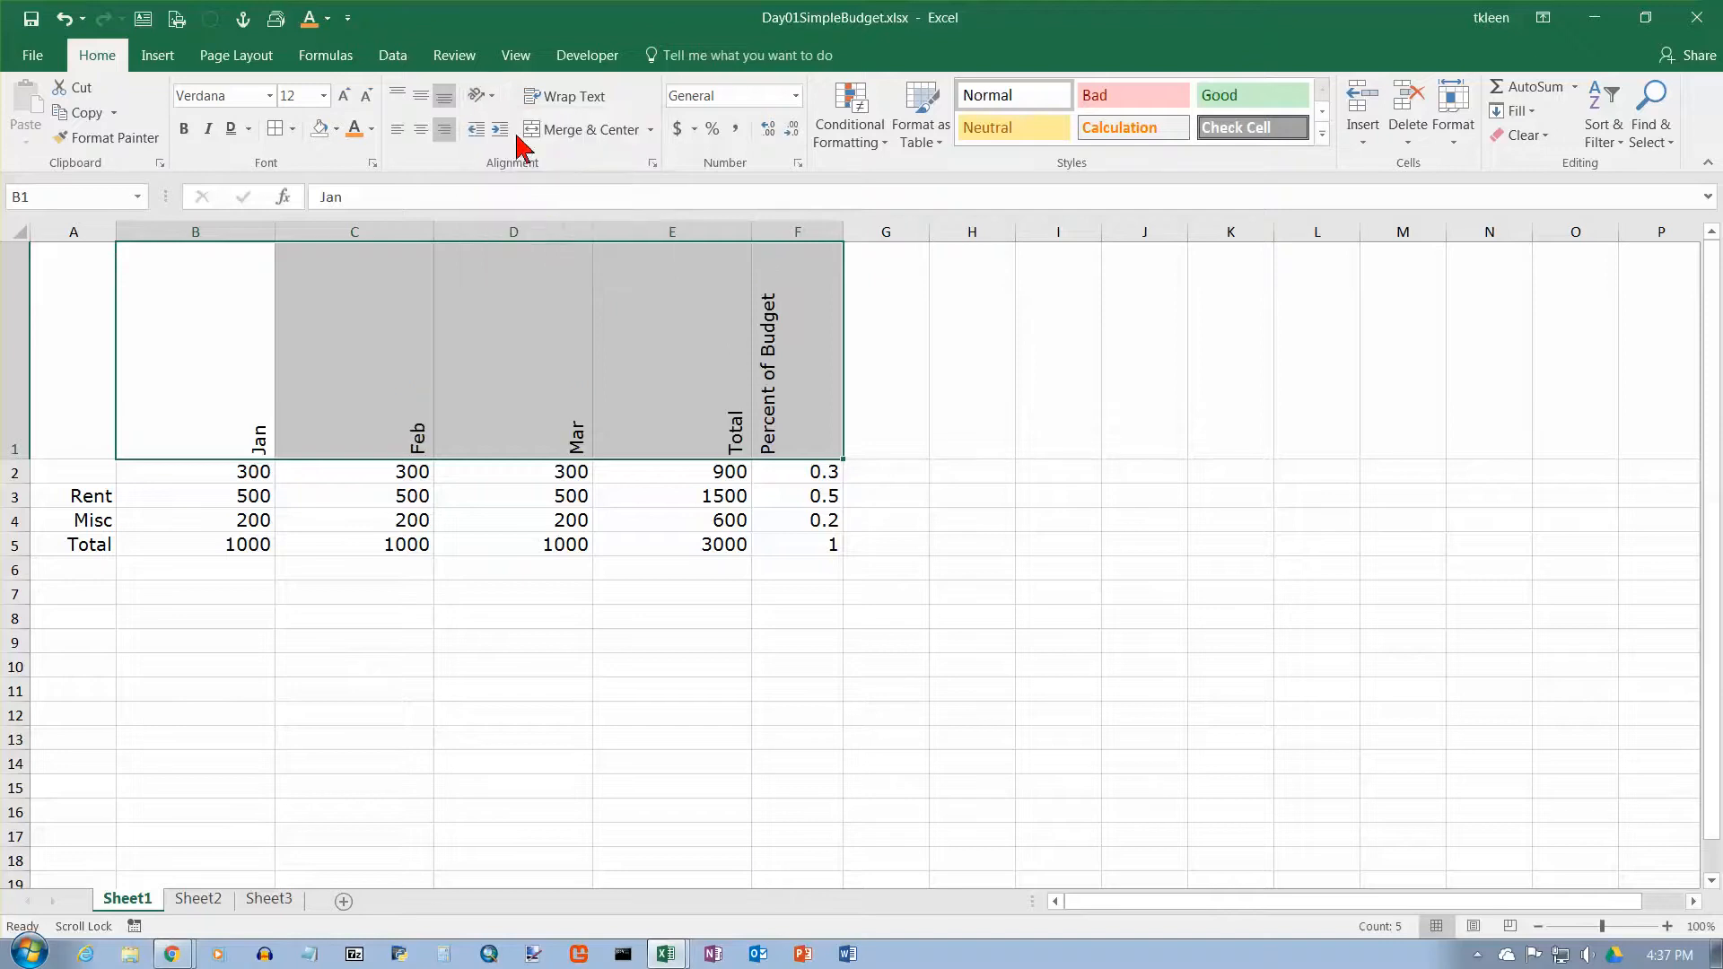
{"action": "left_click", "coordinate": [493, 100]}
{"action": "left_click", "coordinate": [554, 231]}
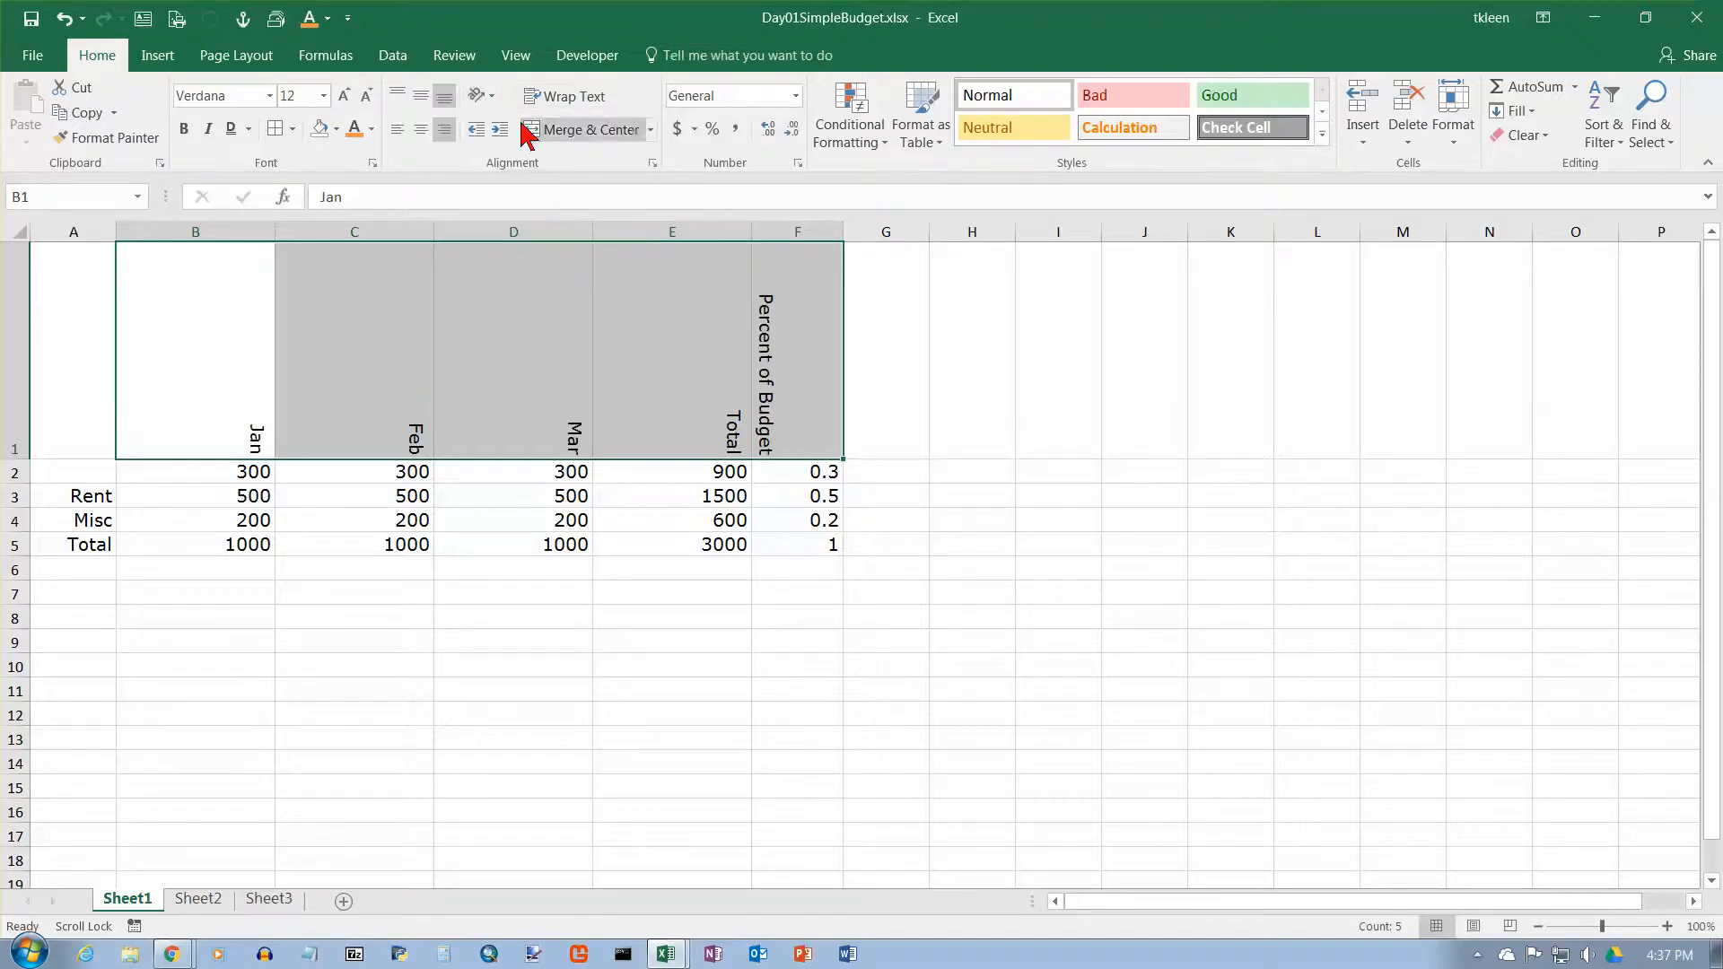
Step: Set the text orientation of headings B1:F1 to 45 degrees in the cell alignment format
{"action": "left_click", "coordinate": [494, 101]}
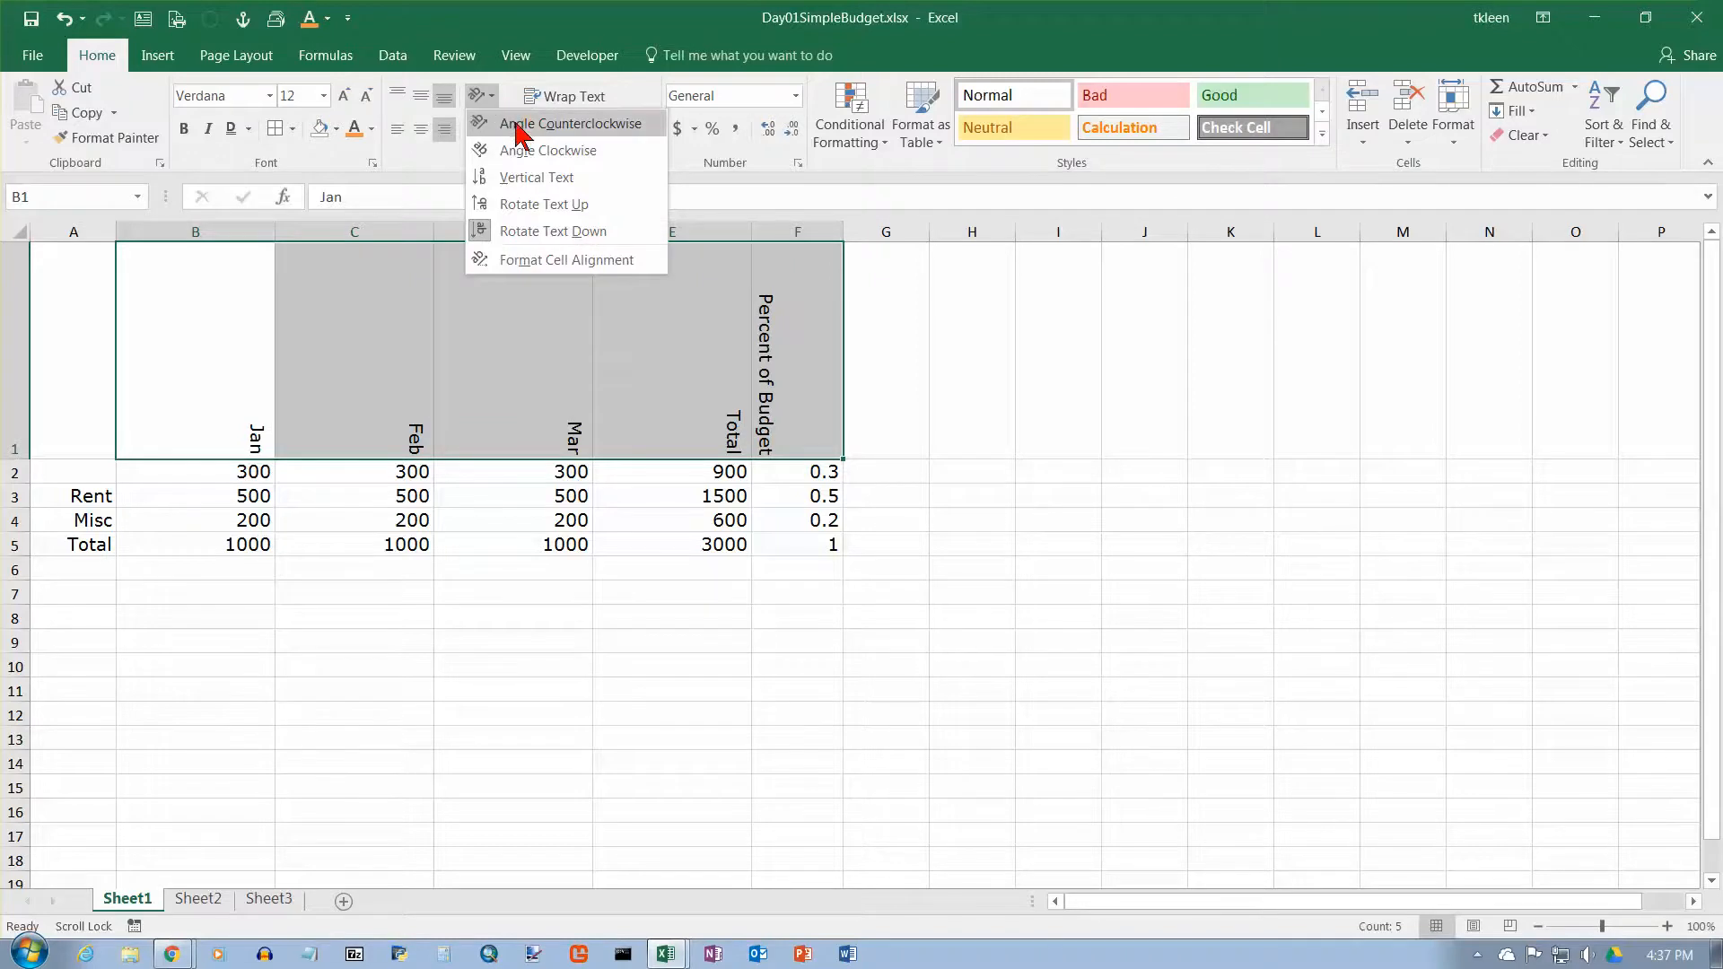
{"action": "left_click", "coordinate": [574, 261]}
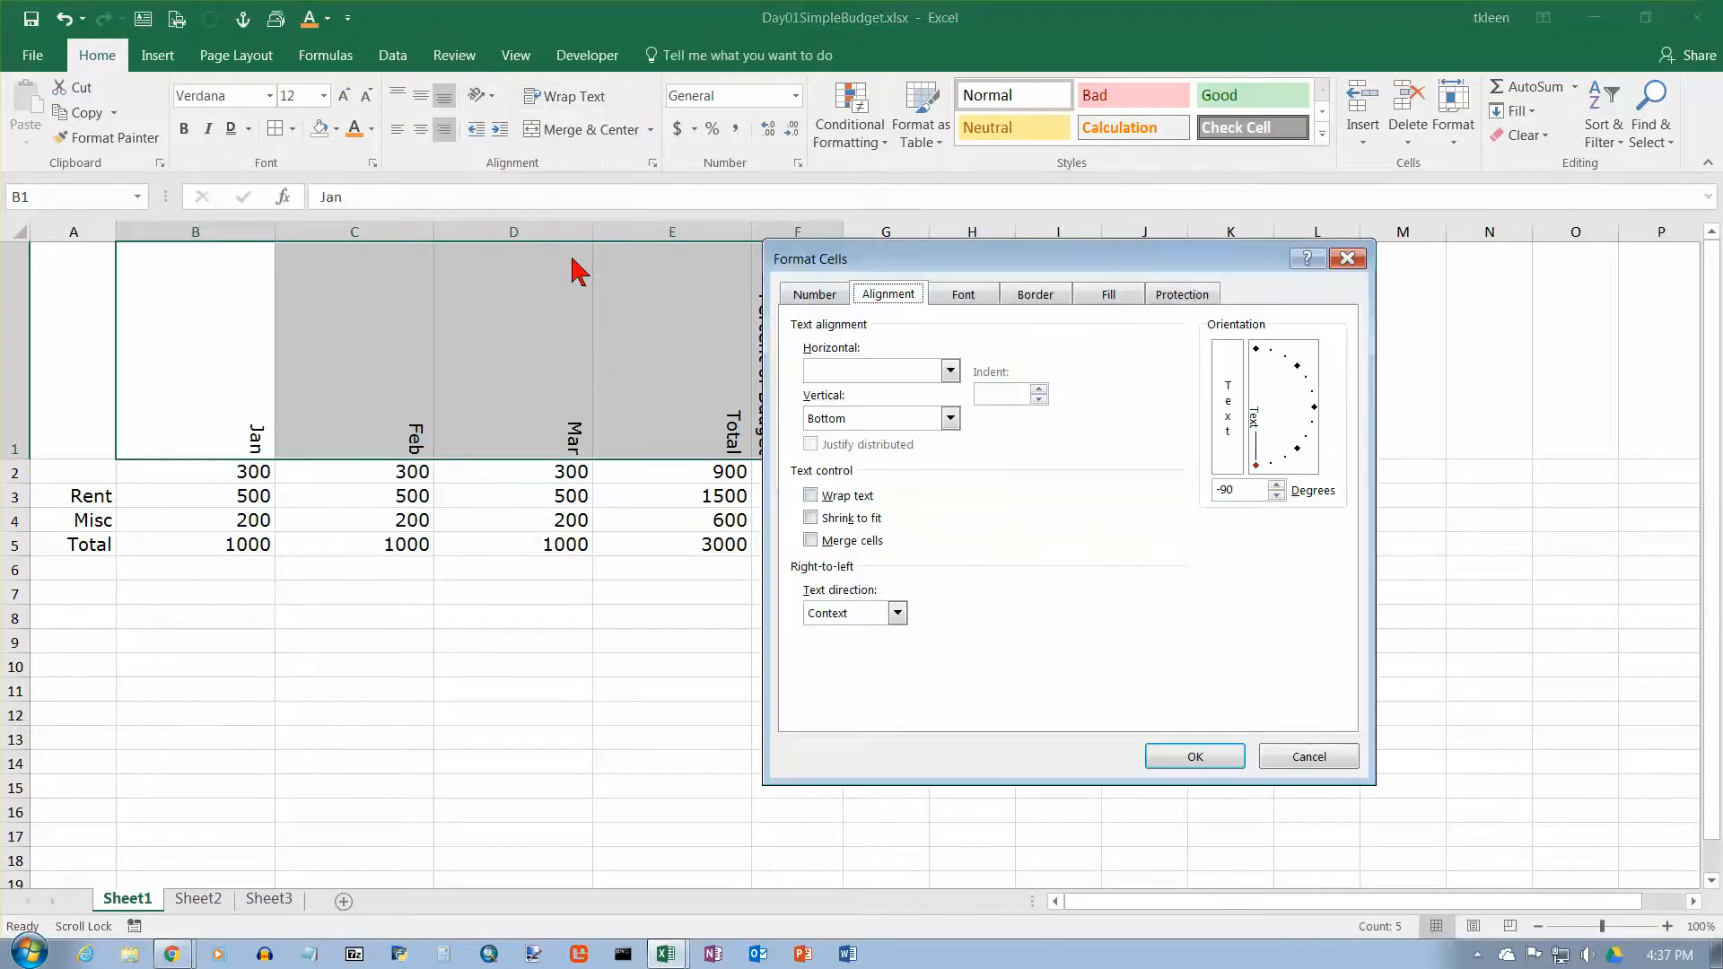
{"action": "left_click_drag", "start_coordinate": [934, 267], "coordinate": [481, 261]}
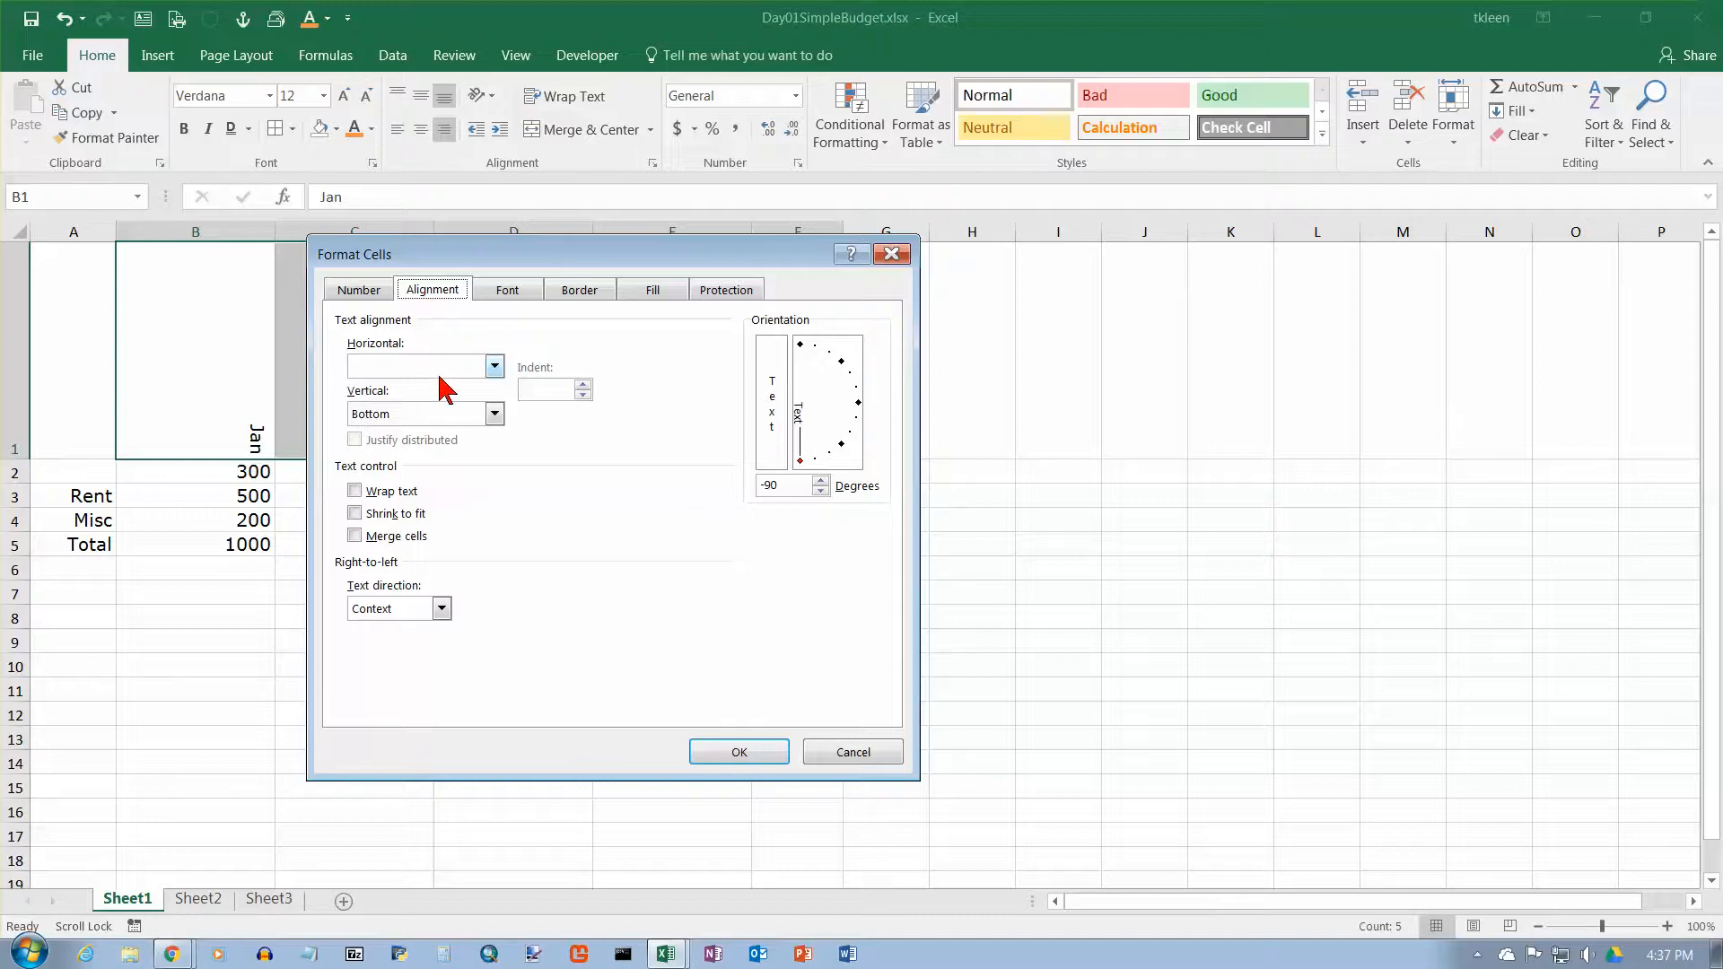
{"action": "left_click_drag", "start_coordinate": [605, 262], "coordinate": [1175, 268]}
{"action": "left_click_drag", "start_coordinate": [1174, 267], "coordinate": [1174, 269]}
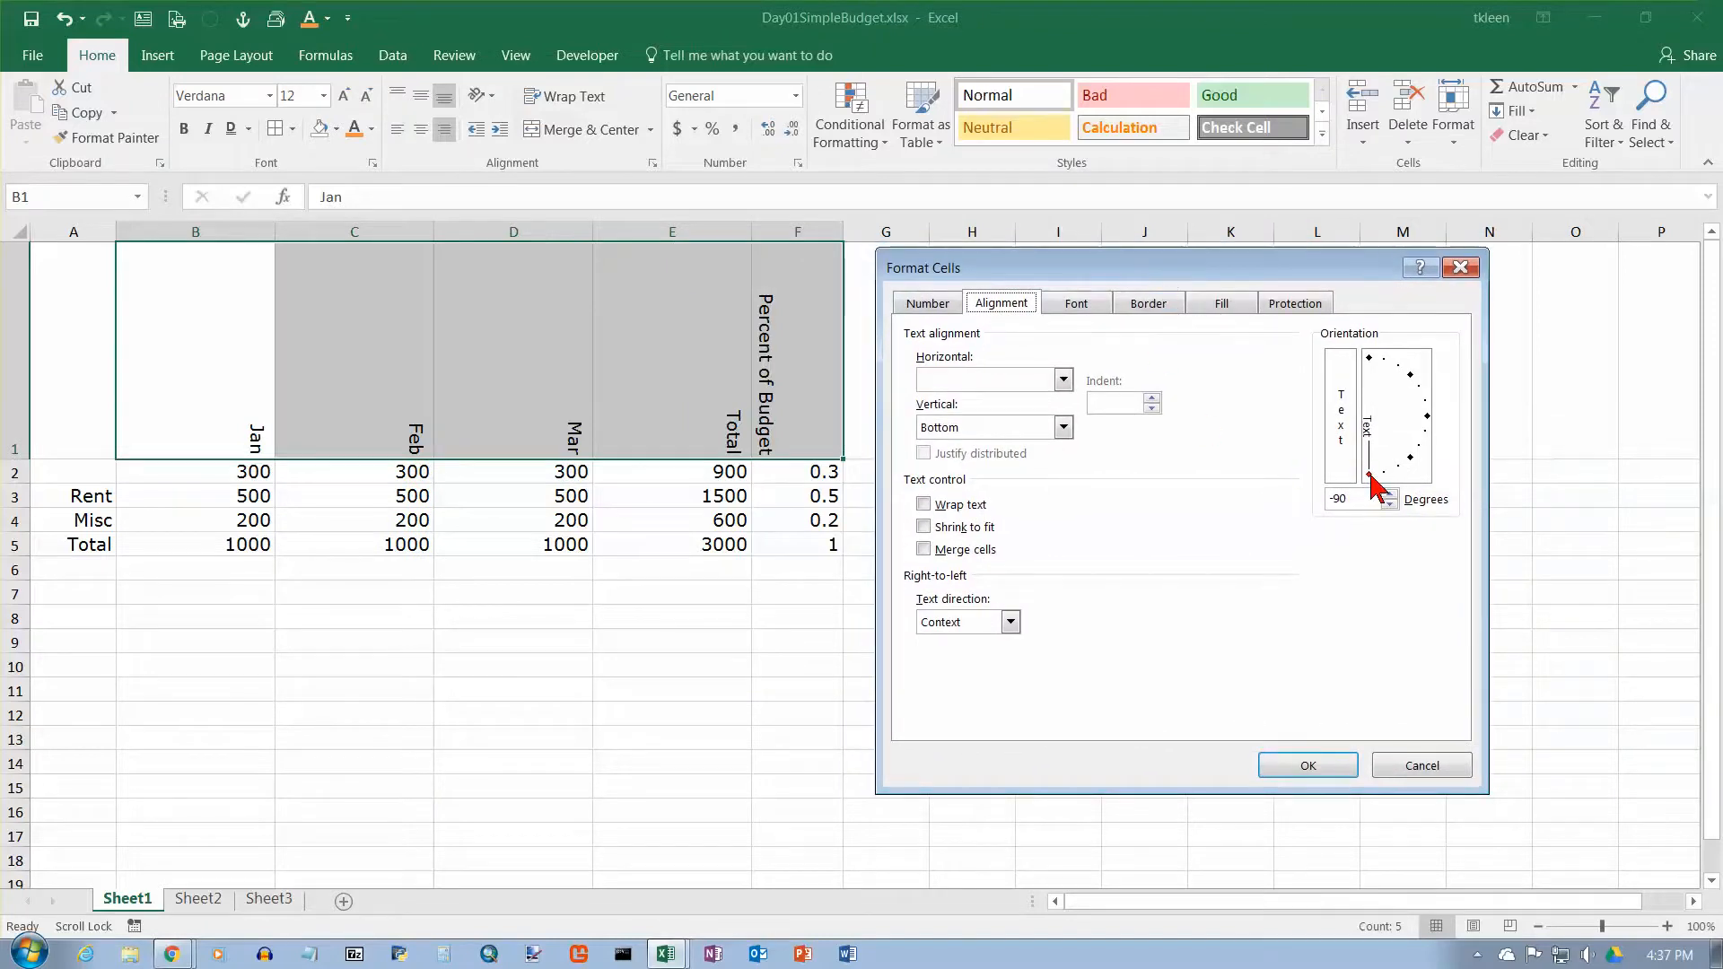
{"action": "mouse_move", "coordinate": [1371, 480]}
{"action": "left_mouse_down"}
{"action": "mouse_move", "coordinate": [1410, 460]}
{"action": "mouse_move", "coordinate": [1369, 472]}
{"action": "left_mouse_up"}
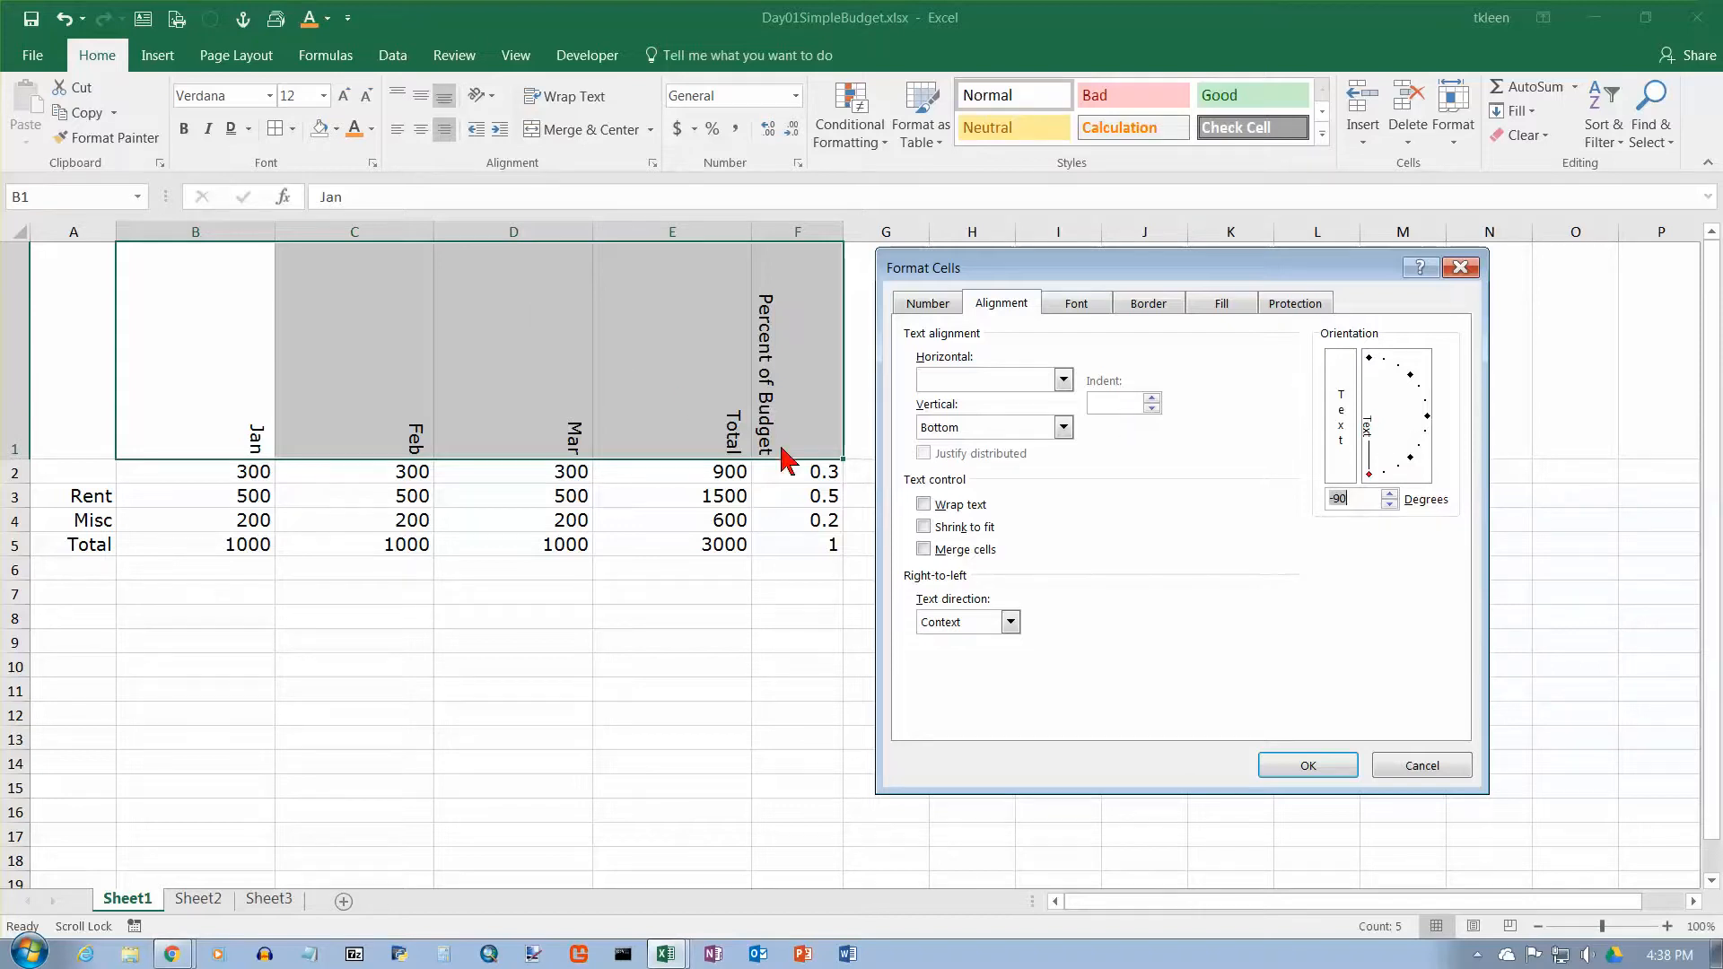
{"action": "left_click", "coordinate": [1410, 375]}
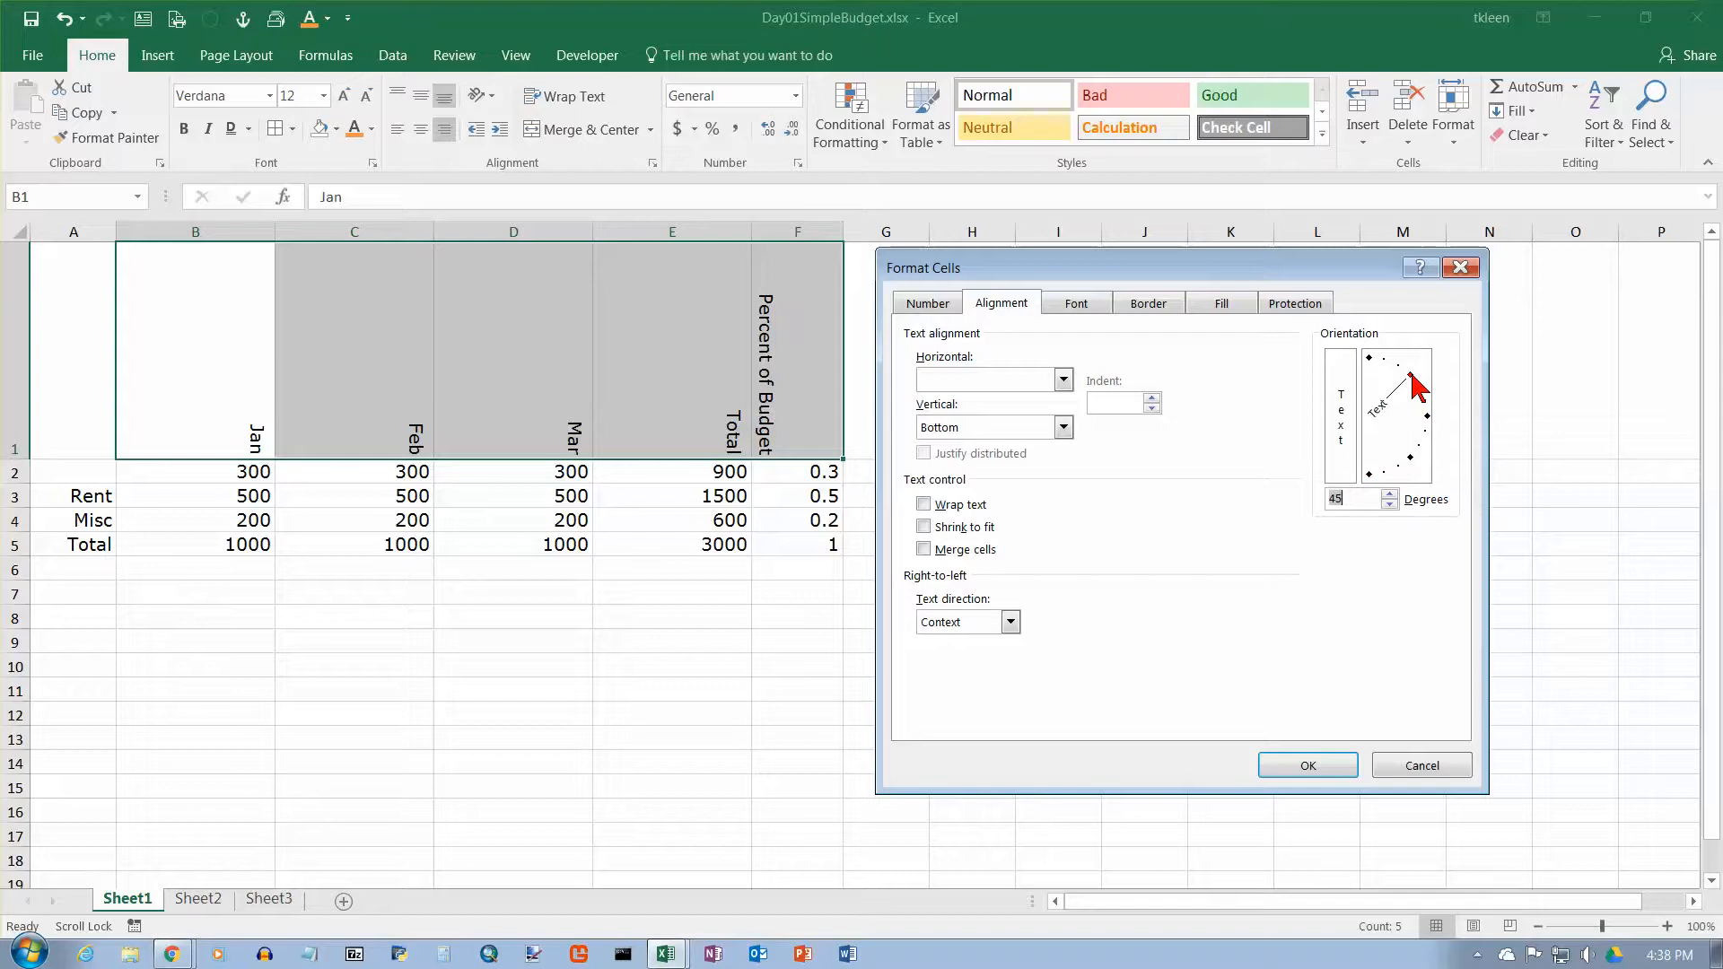
{"action": "left_click", "coordinate": [1323, 763]}
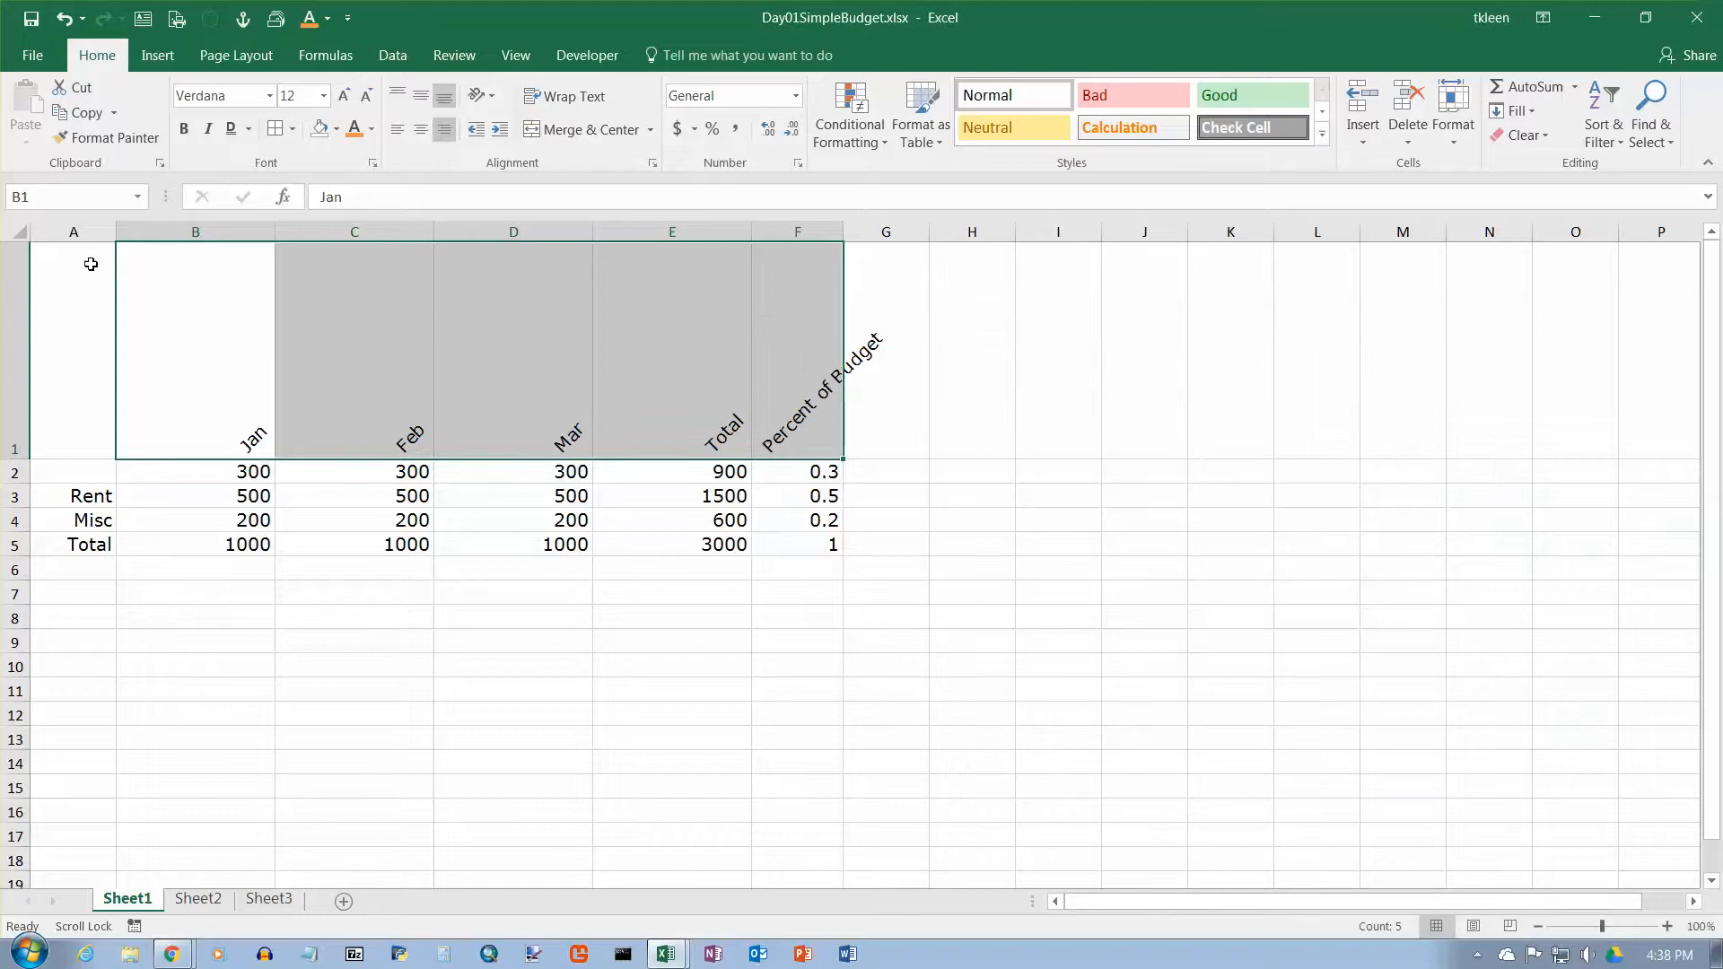
Step: Try 0-degree orientation with Shrink to fit on headings B1:F1, and undo that formatting
{"action": "left_click", "coordinate": [652, 163]}
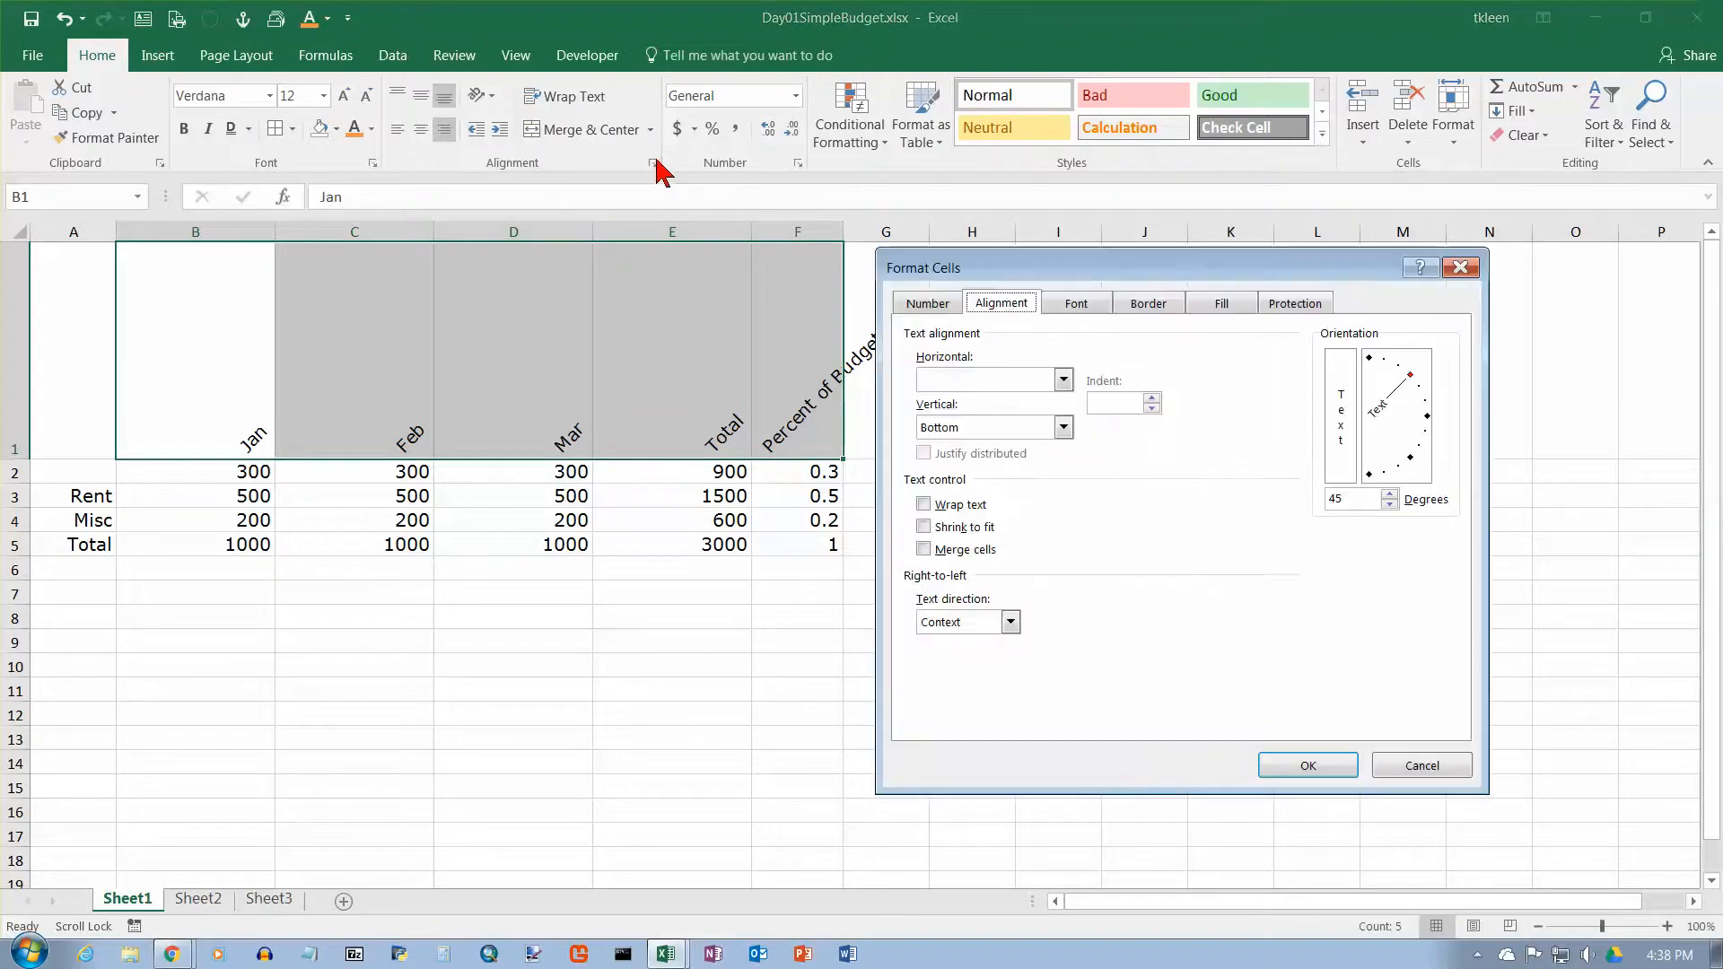
{"action": "left_click", "coordinate": [1427, 417]}
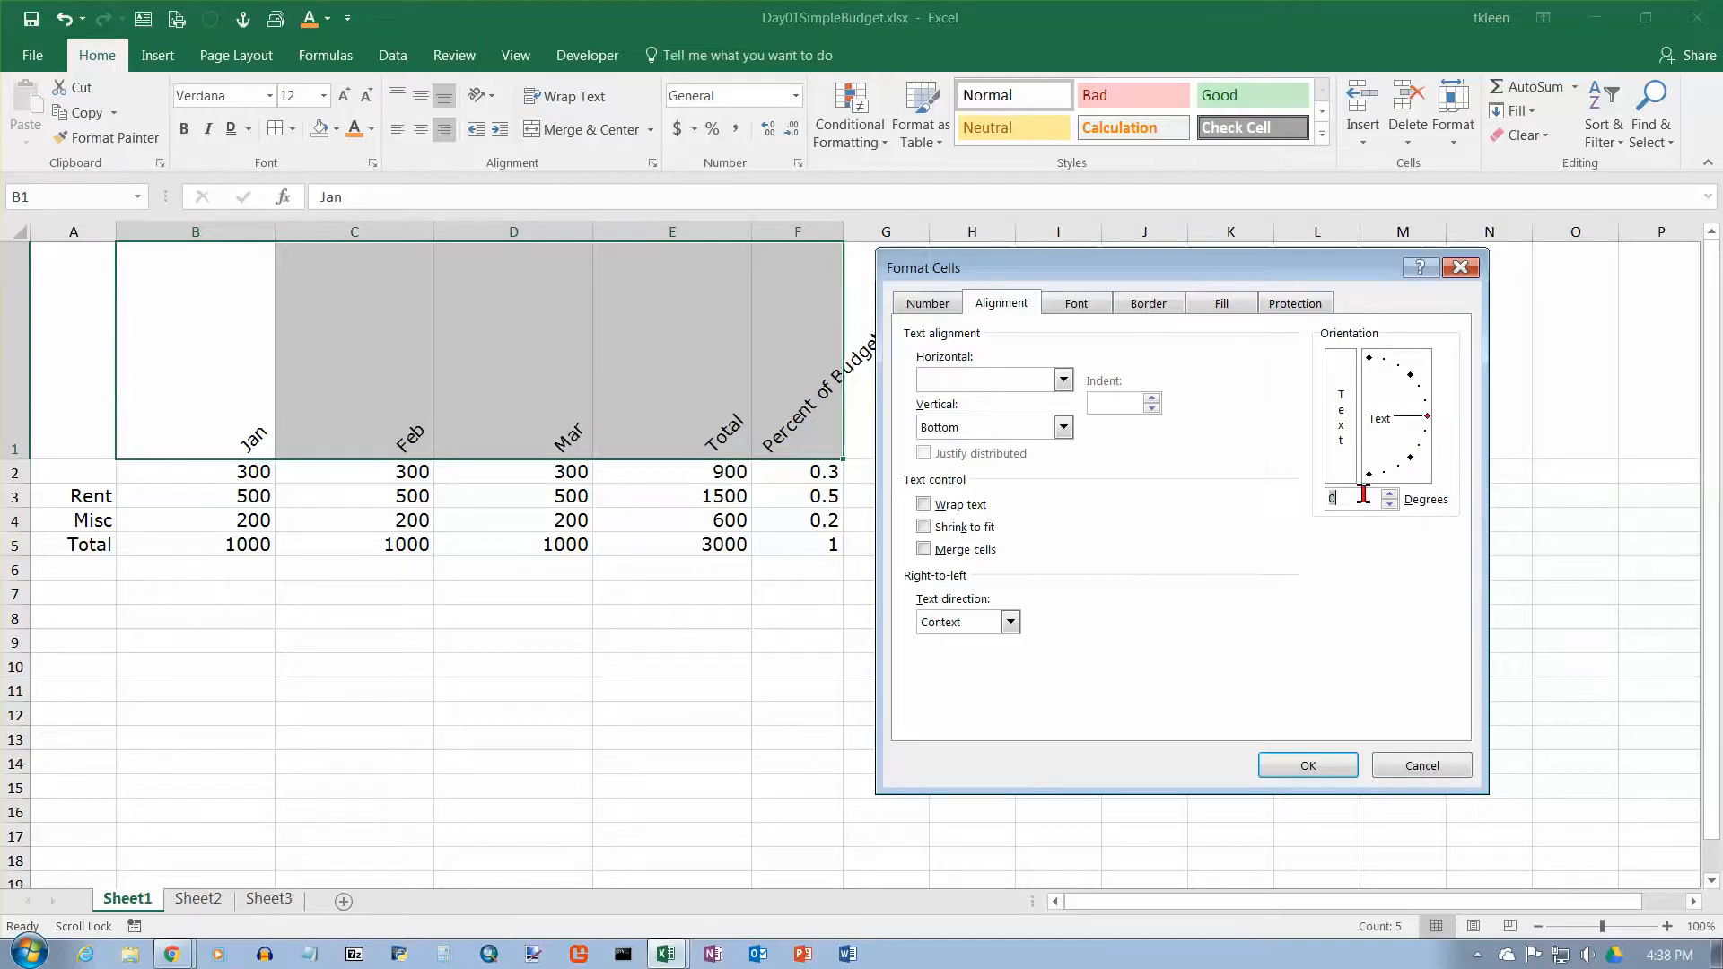
{"action": "left_click", "coordinate": [1063, 428]}
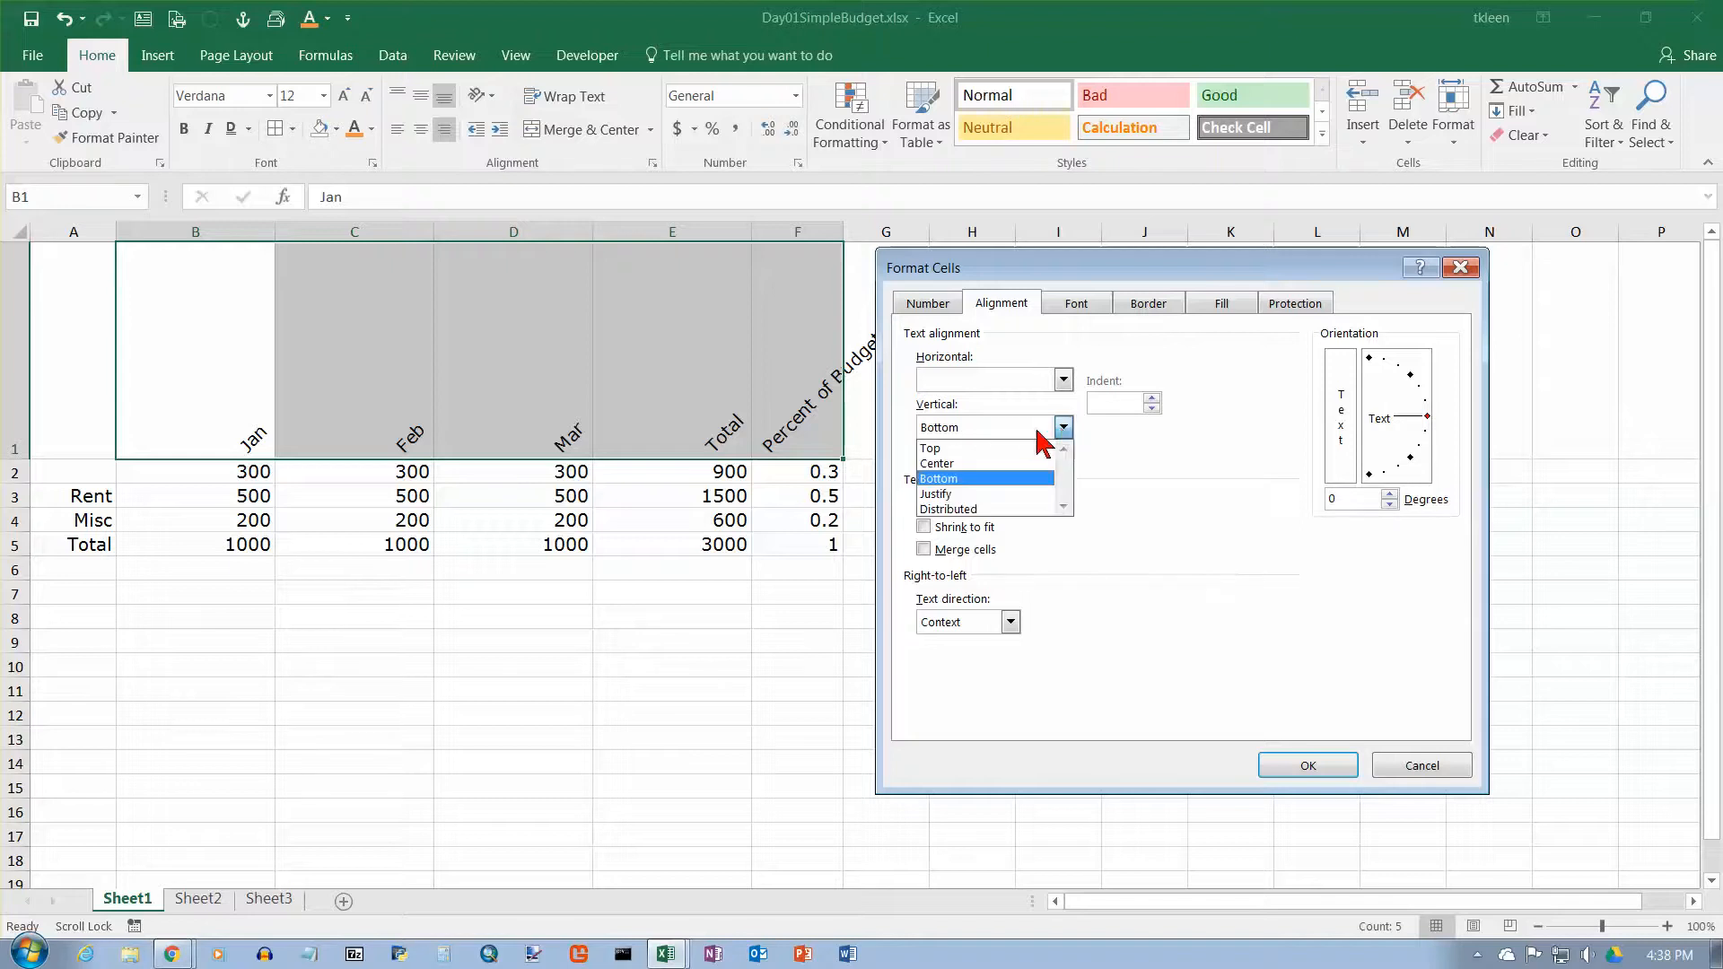
{"action": "left_click", "coordinate": [1034, 431]}
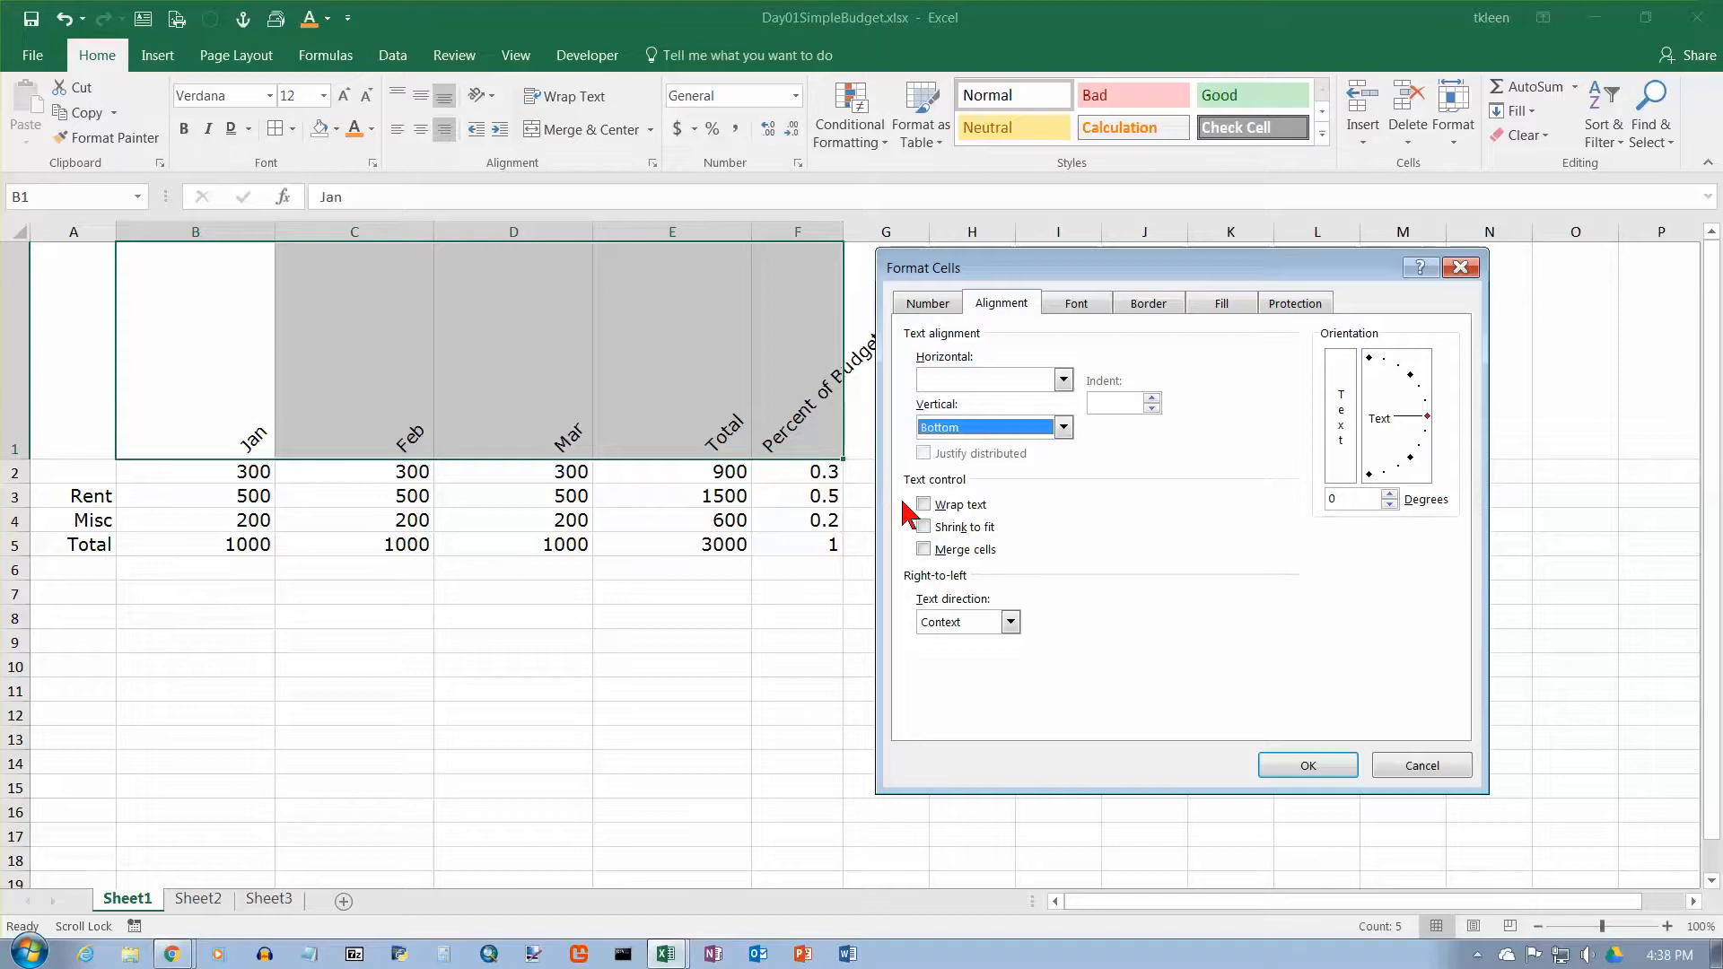
{"action": "left_click", "coordinate": [925, 527]}
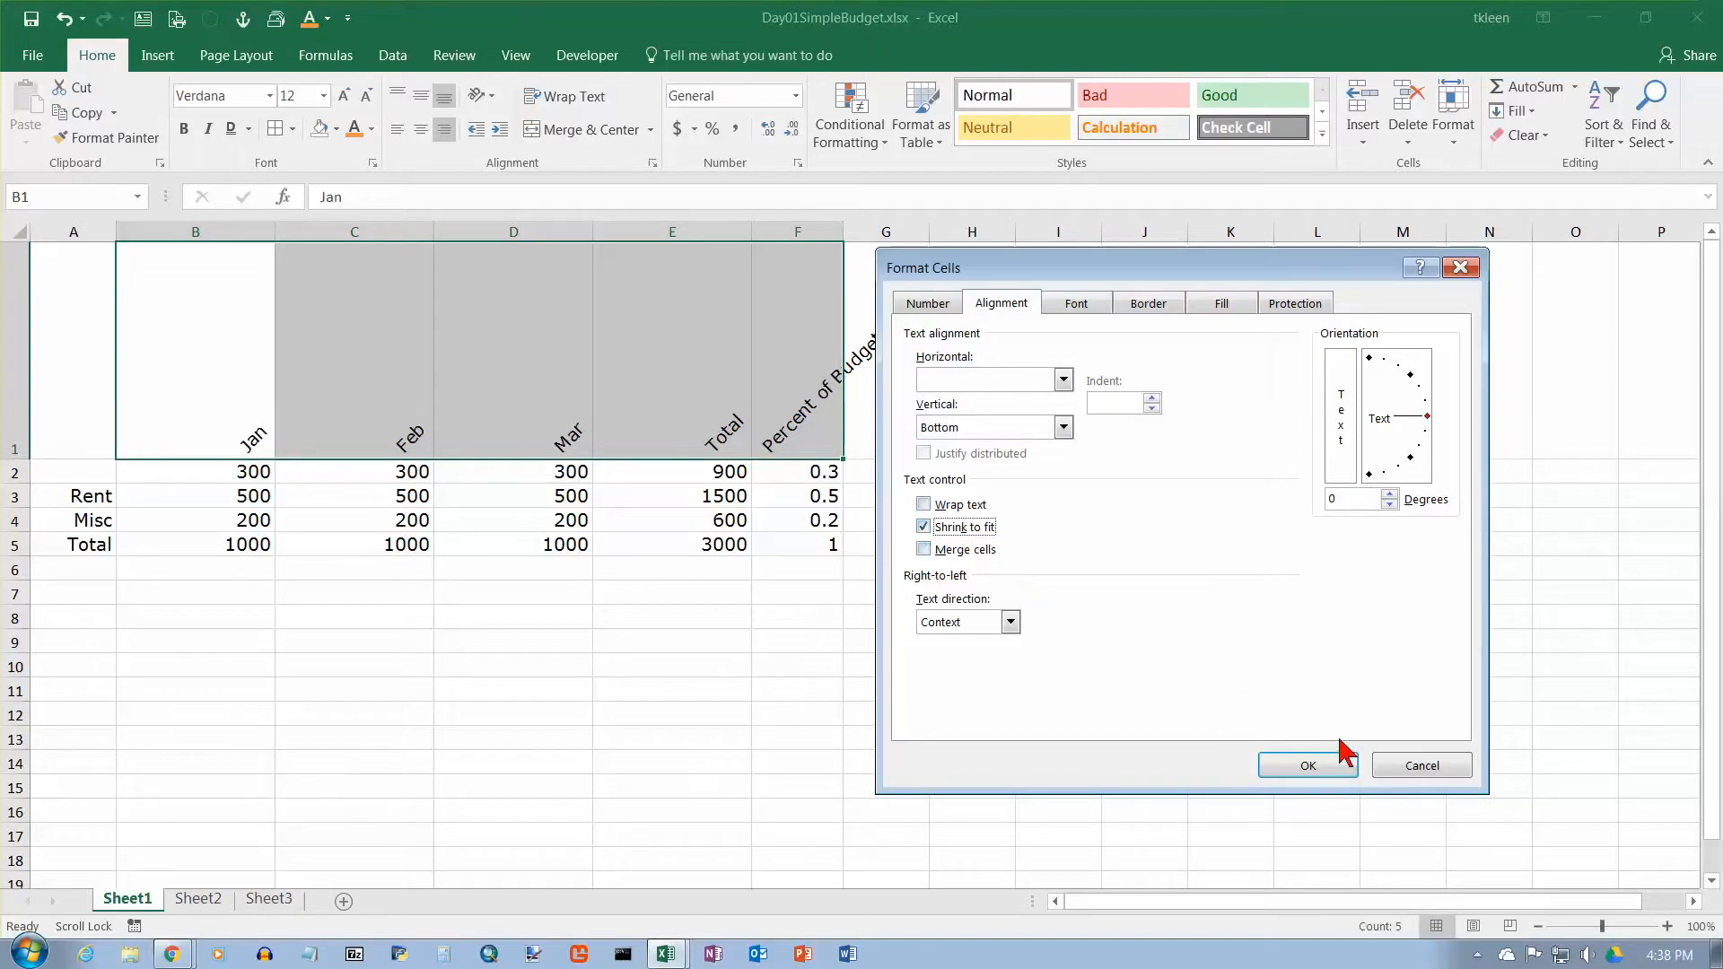
{"action": "left_click", "coordinate": [1308, 765]}
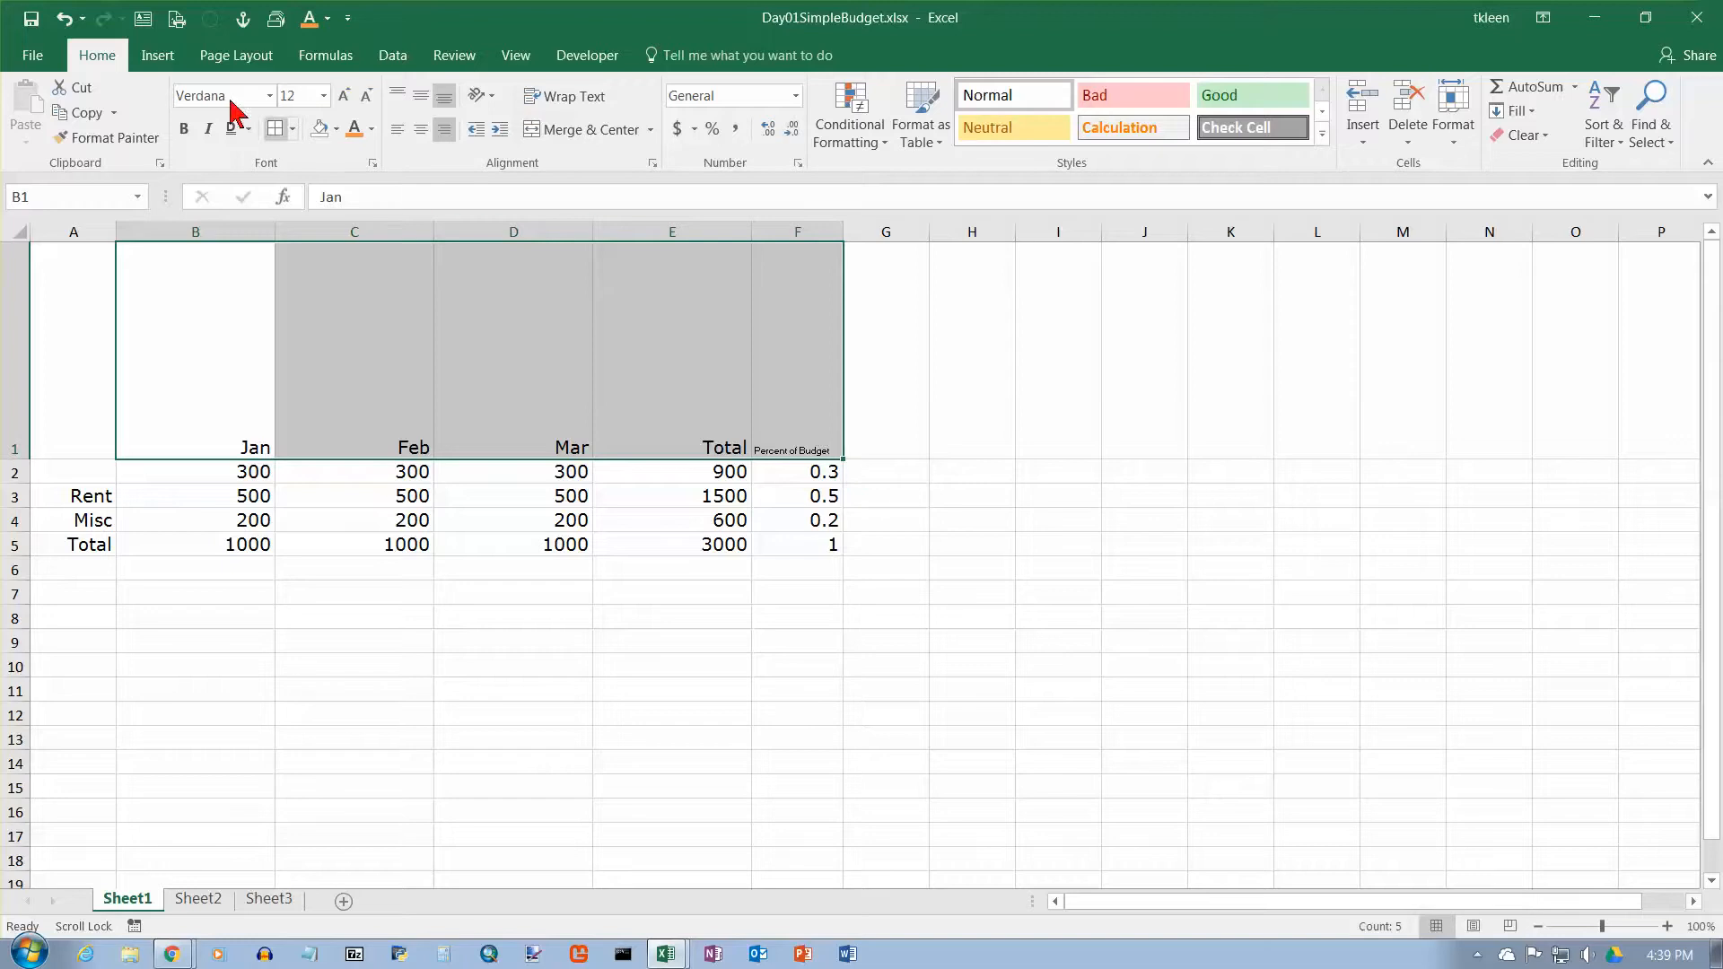
{"action": "left_click", "coordinate": [63, 18]}
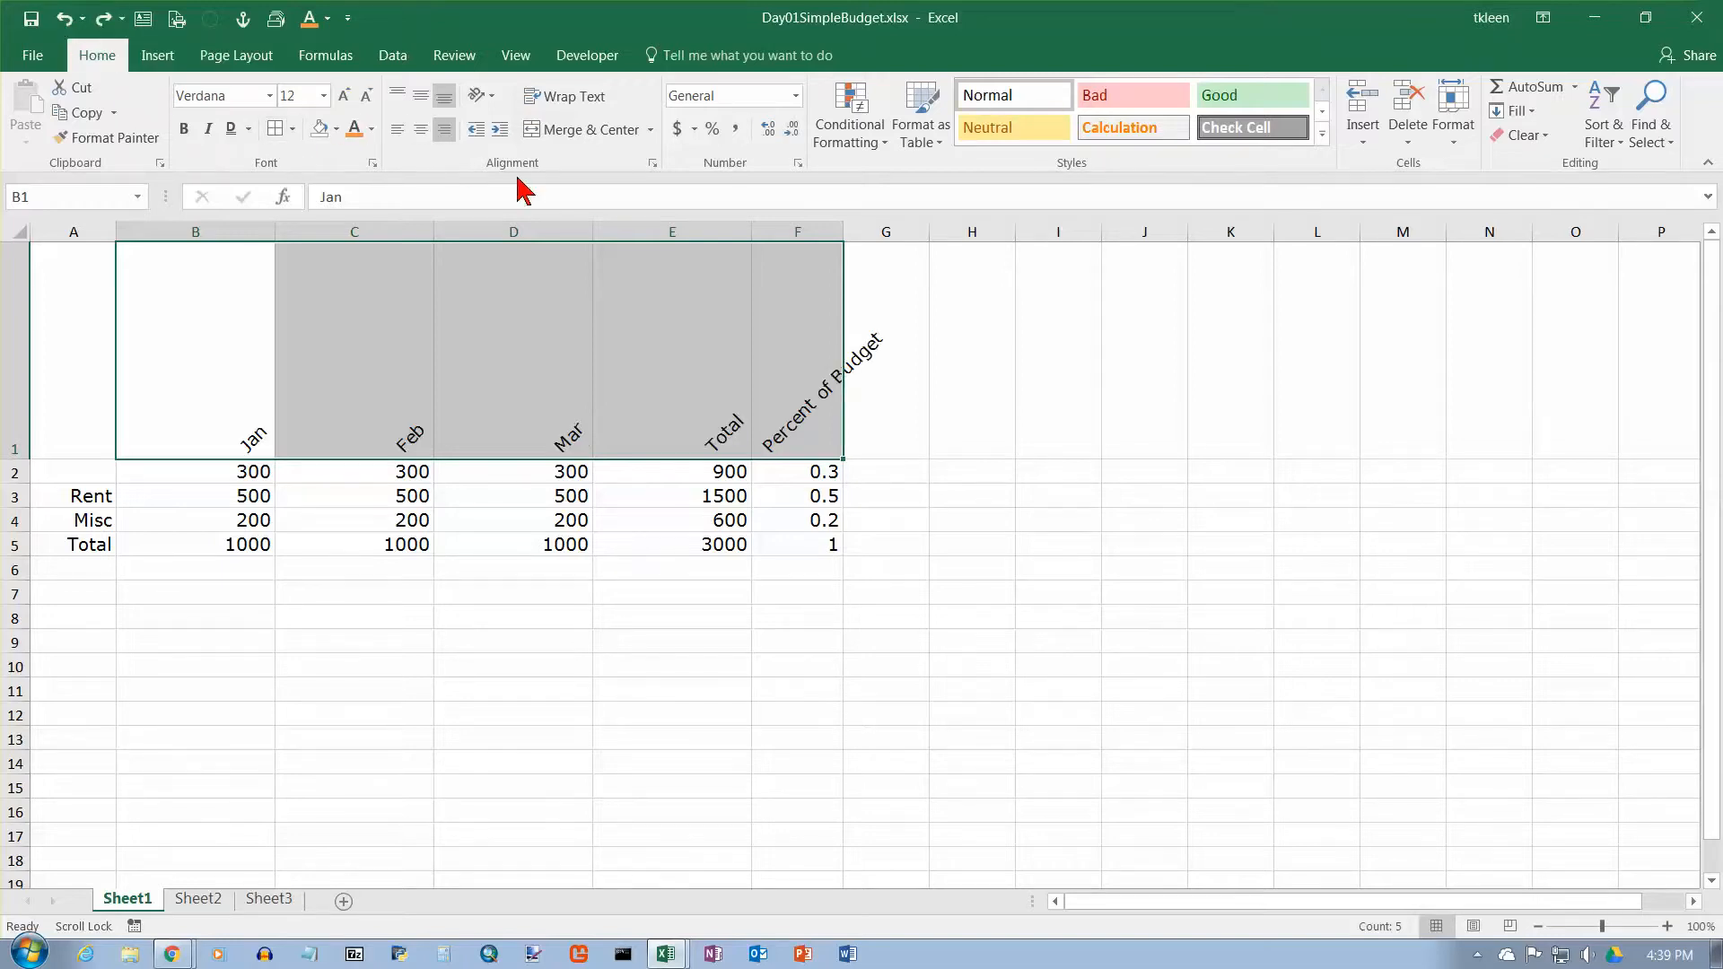
Step: Format headings B1:F1 with an indent of 5 and a text orientation of 0 degrees
{"action": "left_click", "coordinate": [492, 96]}
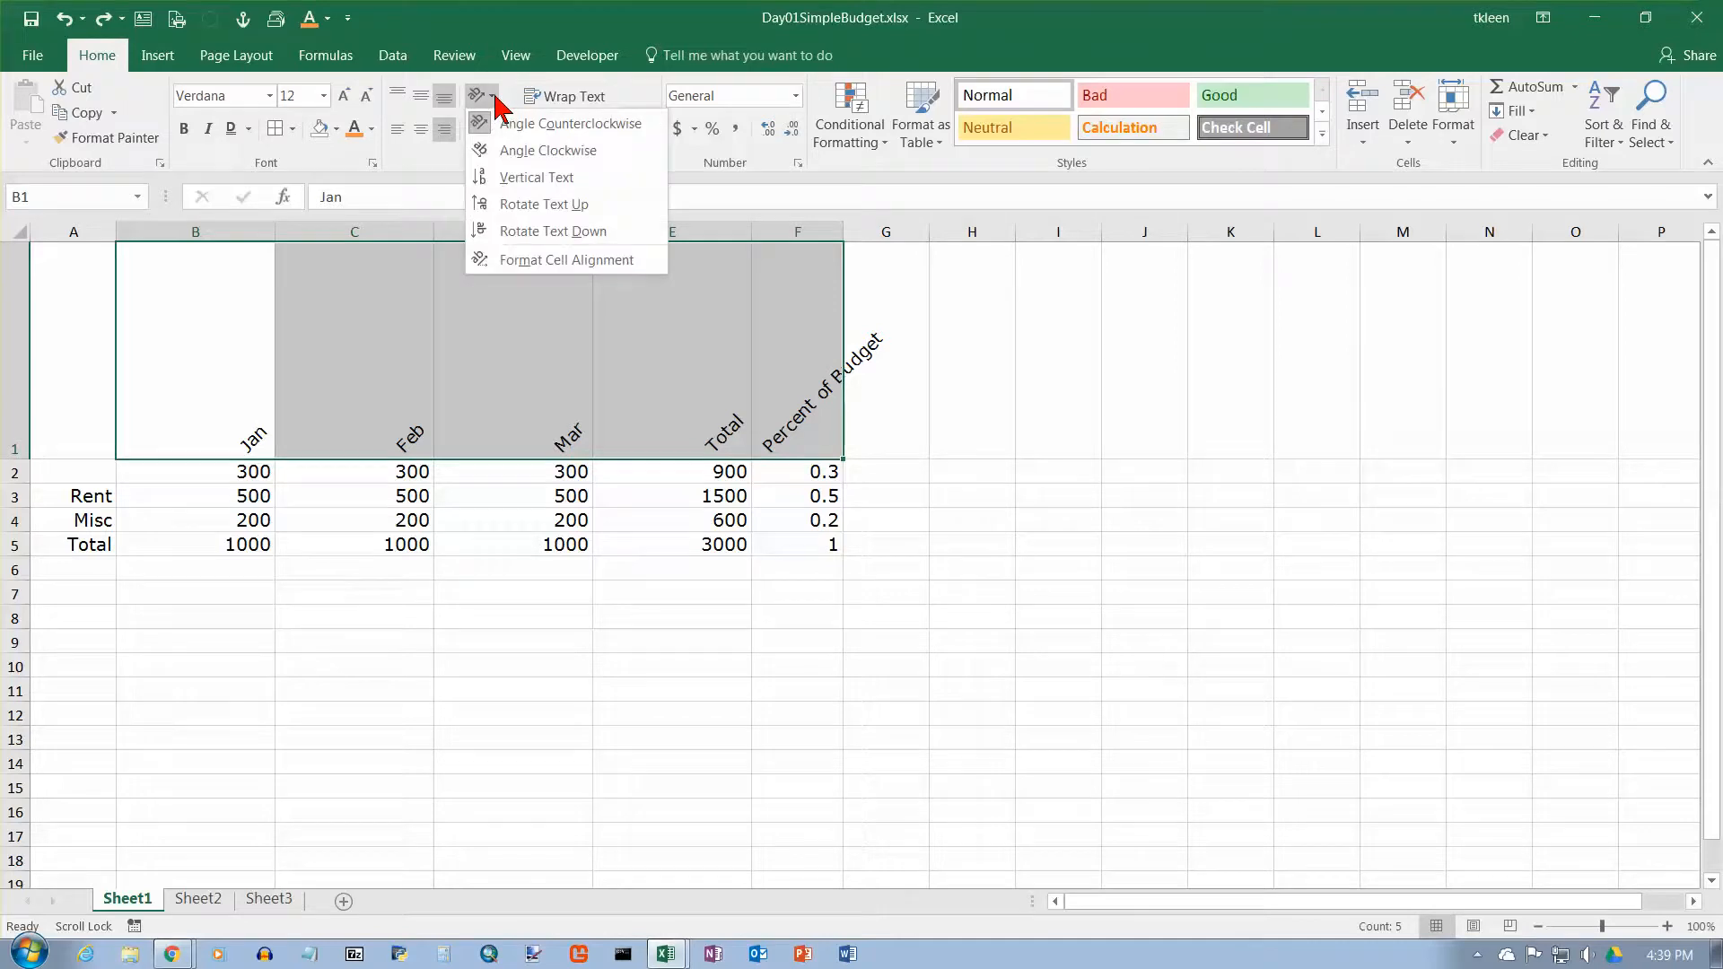
{"action": "left_click", "coordinate": [567, 259]}
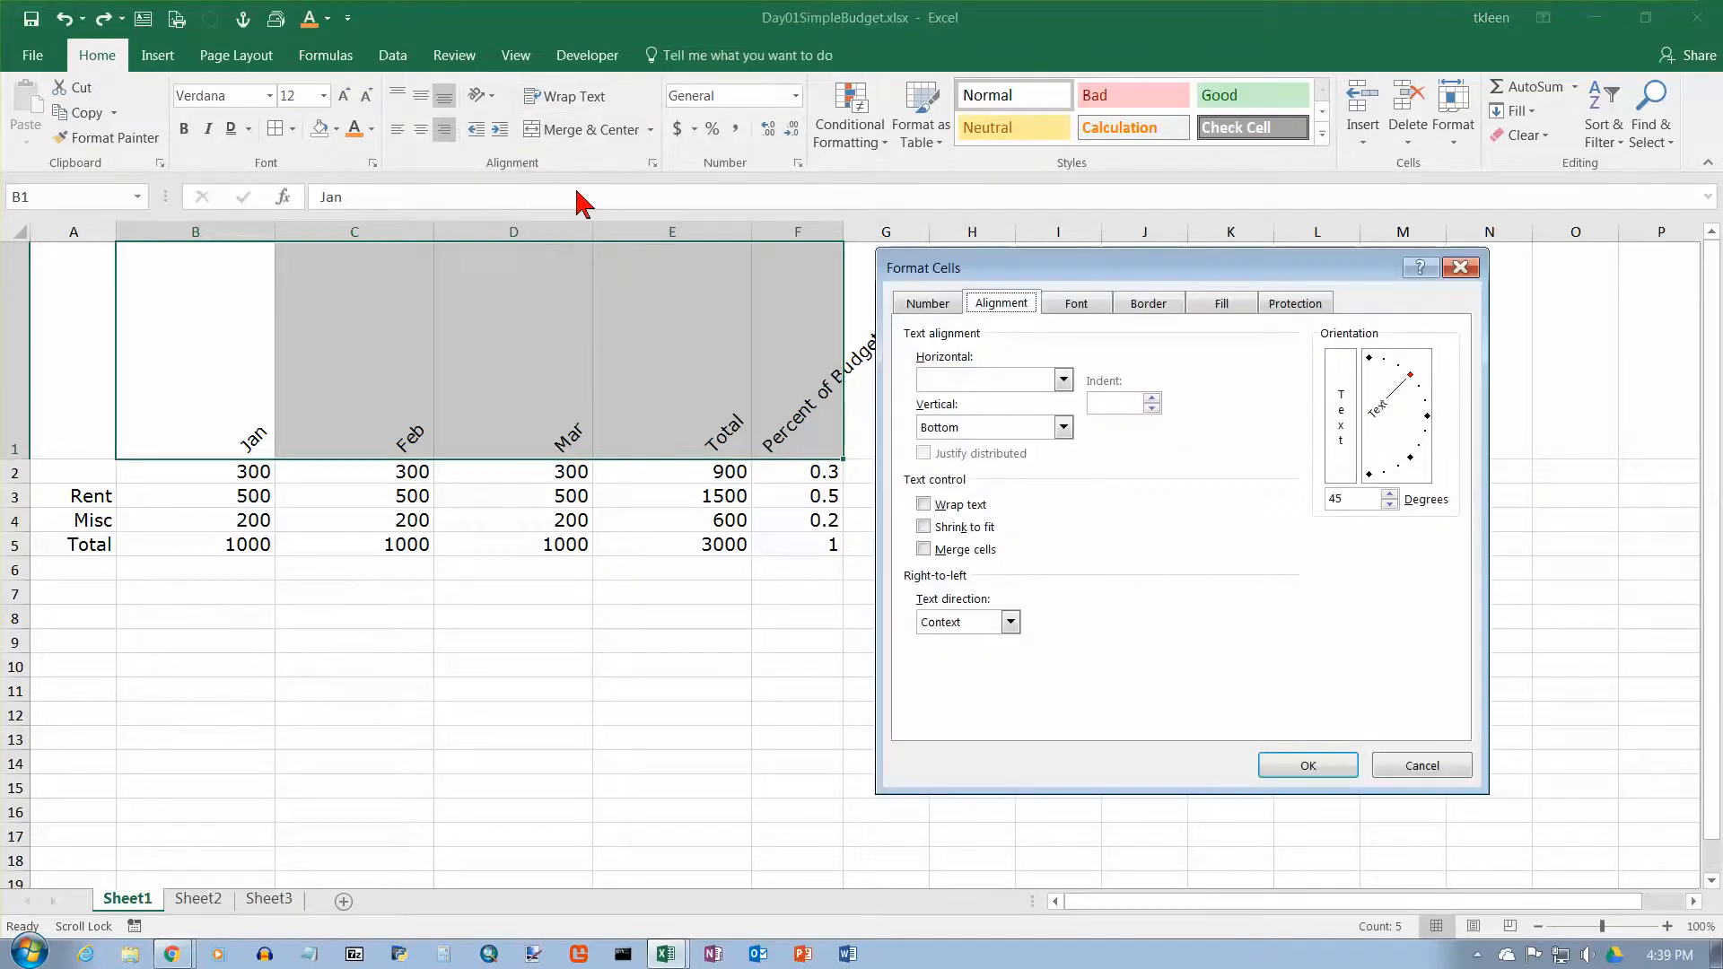
{"action": "left_click", "coordinate": [1117, 407]}
{"action": "left_click", "coordinate": [1427, 416]}
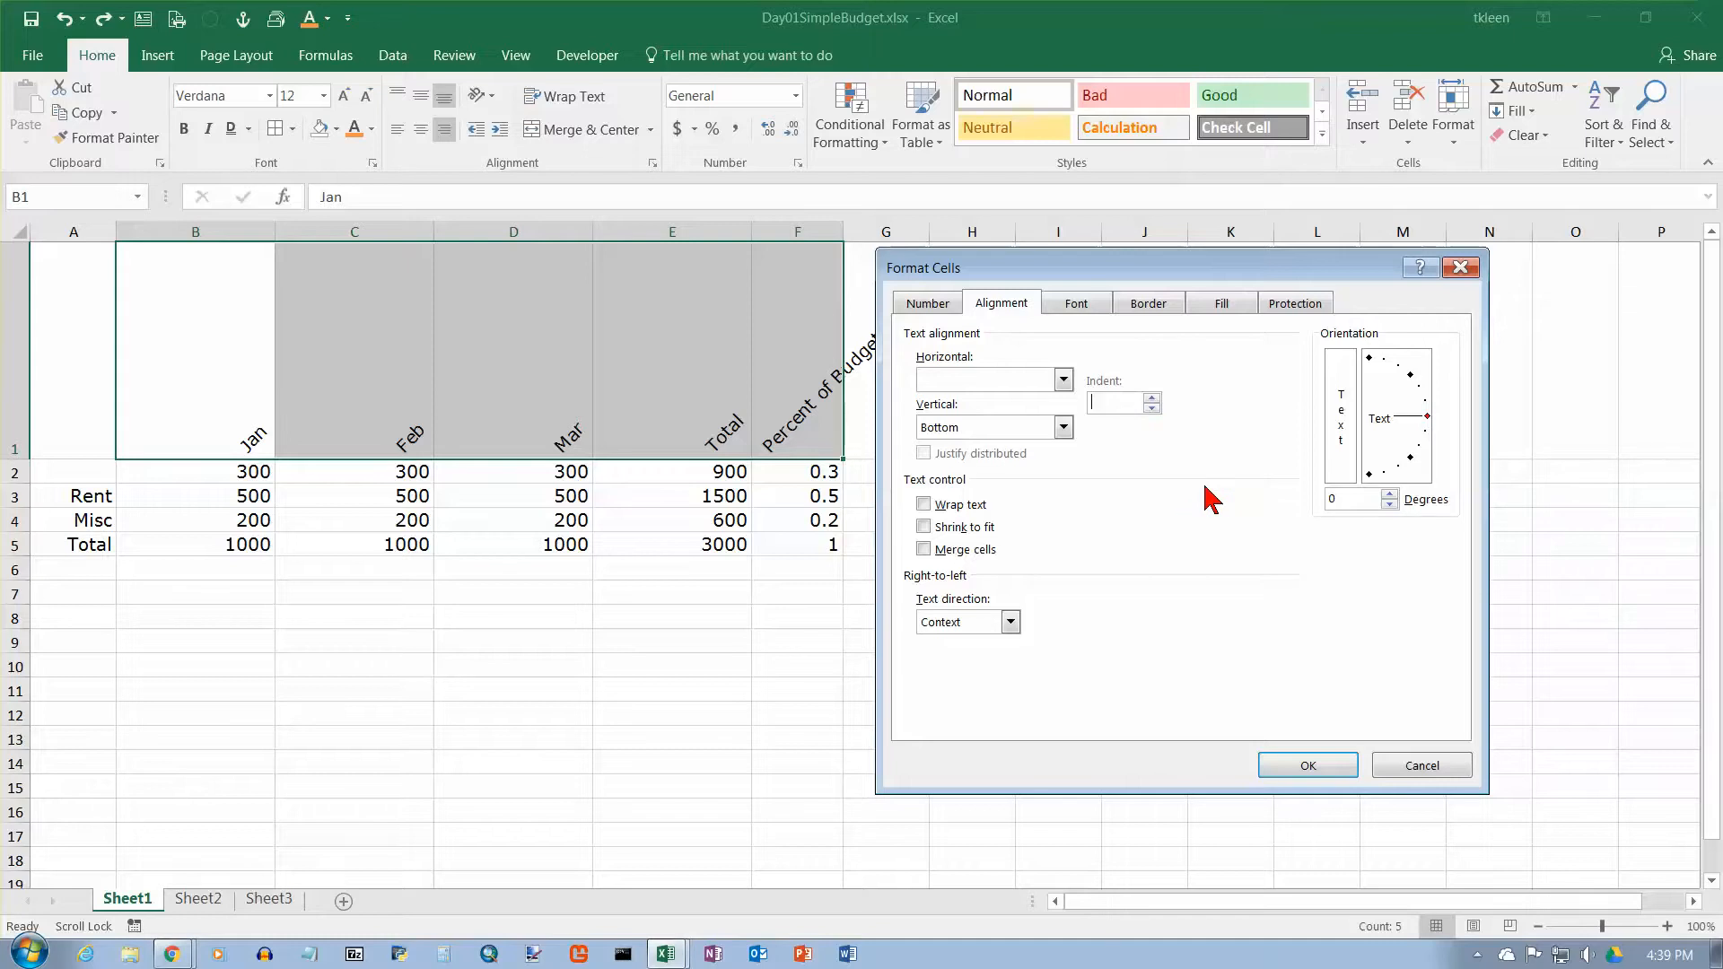
{"action": "type", "text": "5"}
{"action": "left_click", "coordinate": [1302, 768]}
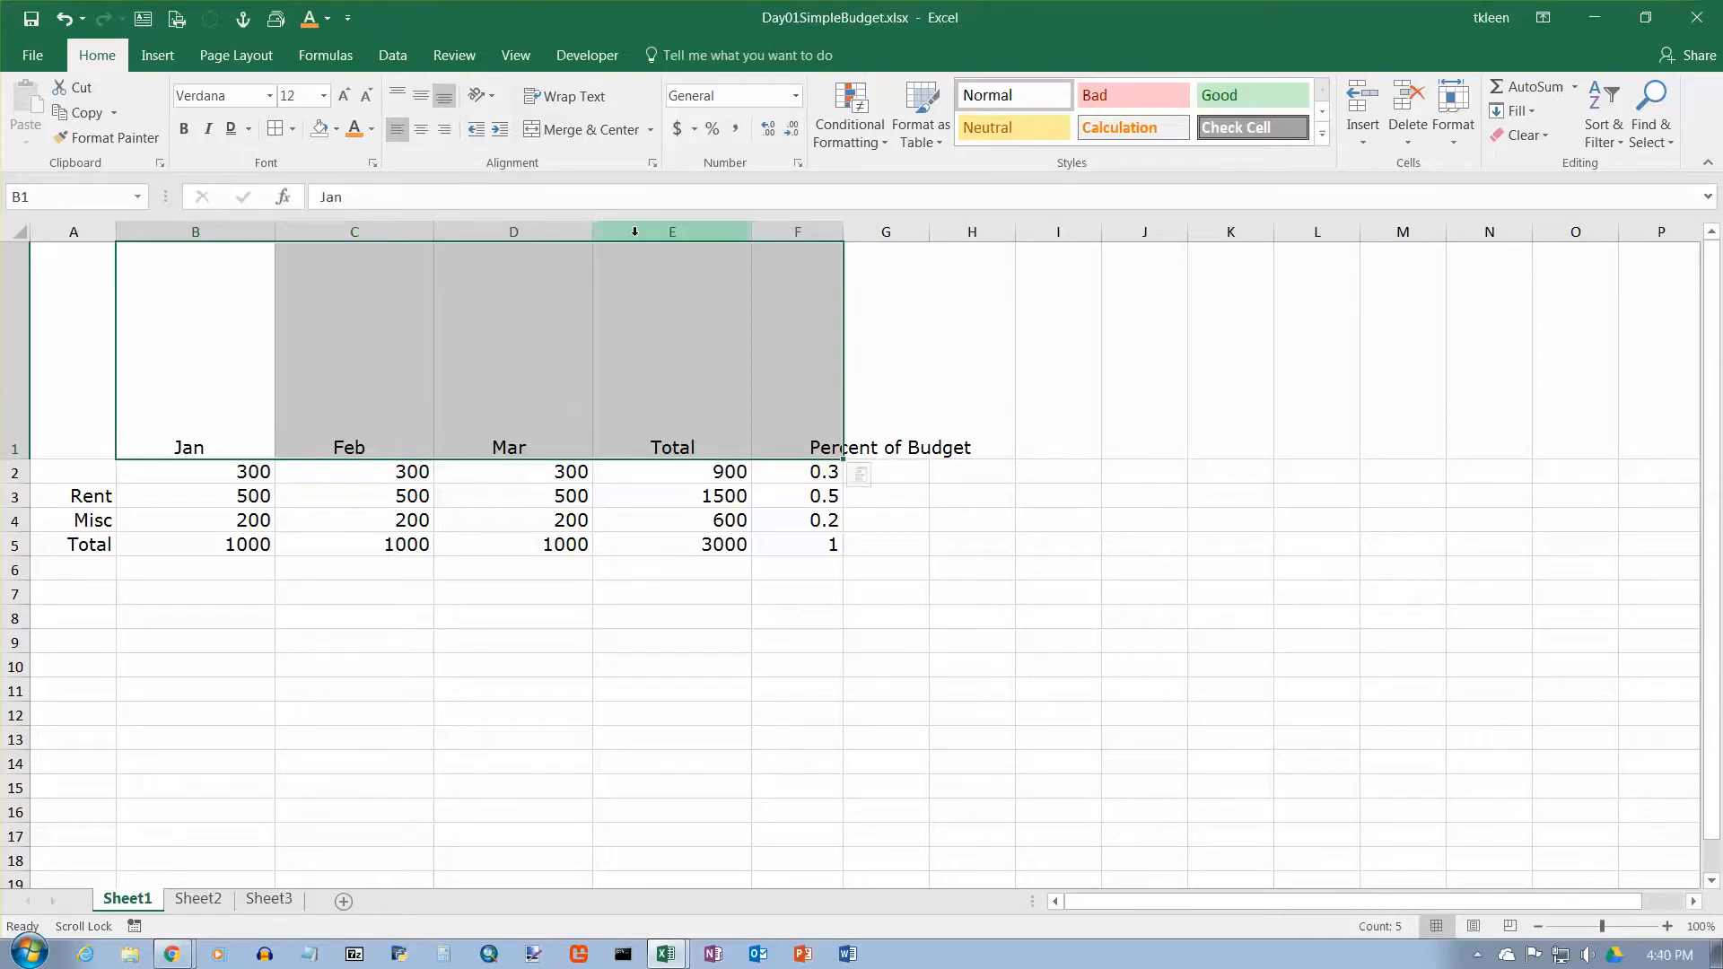
Step: Wrap the text in headings B1:F1 and widen column F by roughly a third
{"action": "left_click", "coordinate": [594, 101]}
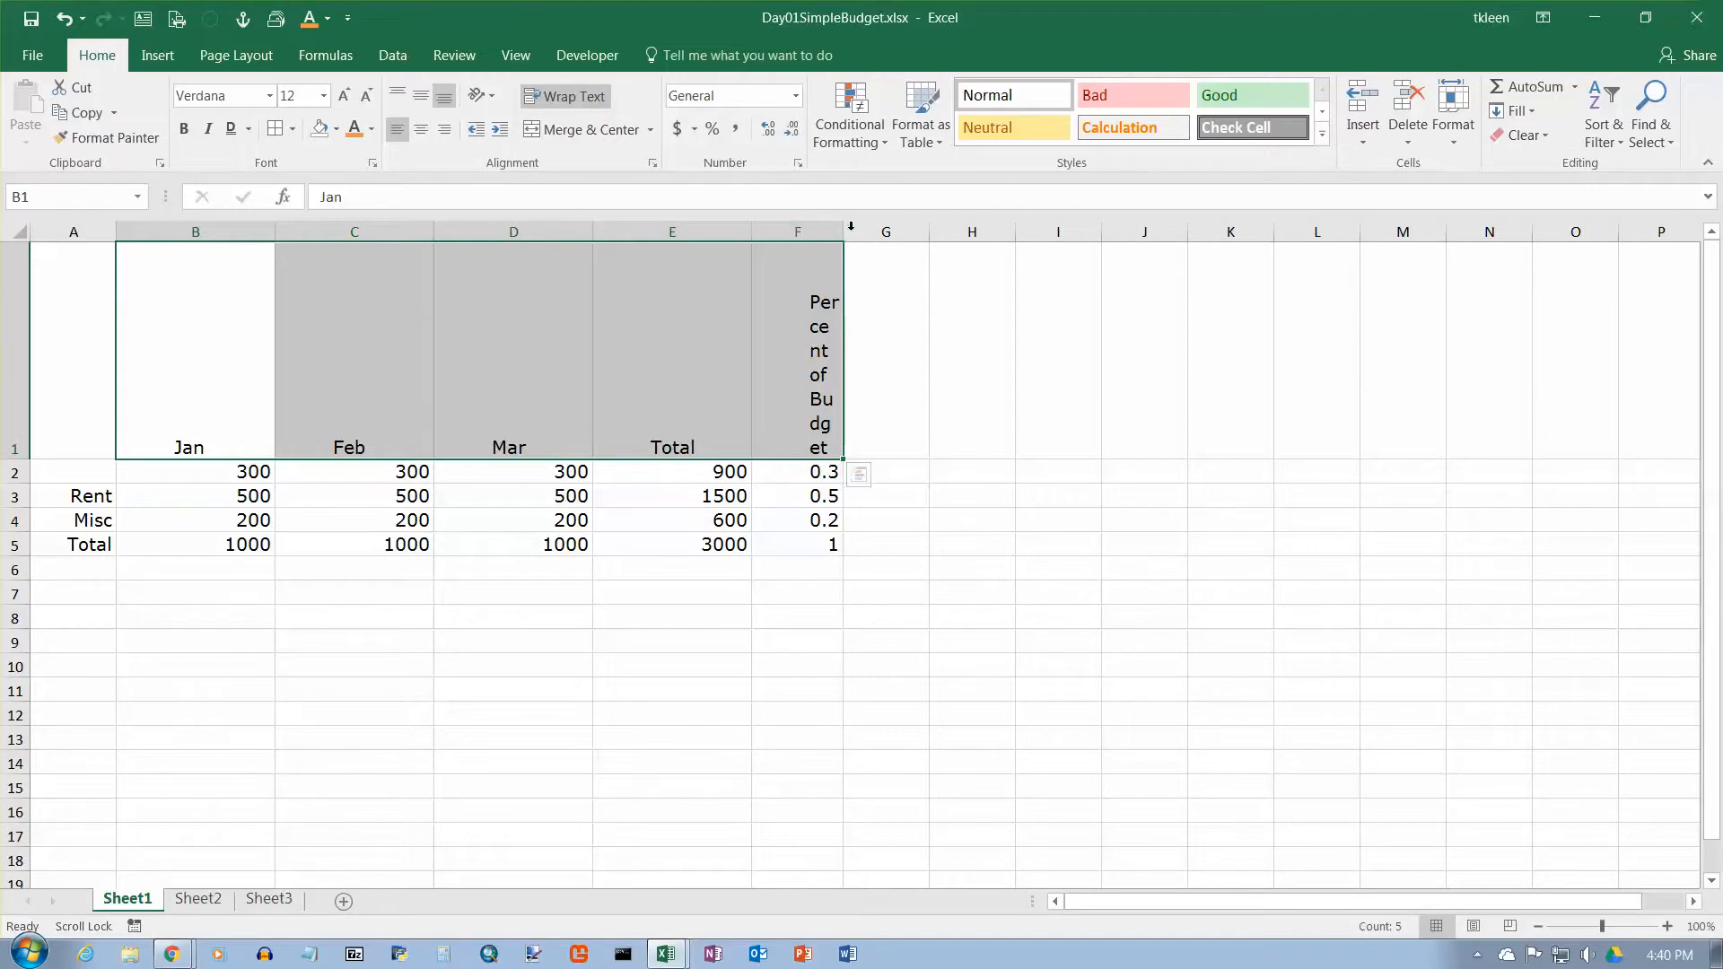
{"action": "left_click_drag", "start_coordinate": [843, 234], "coordinate": [928, 237]}
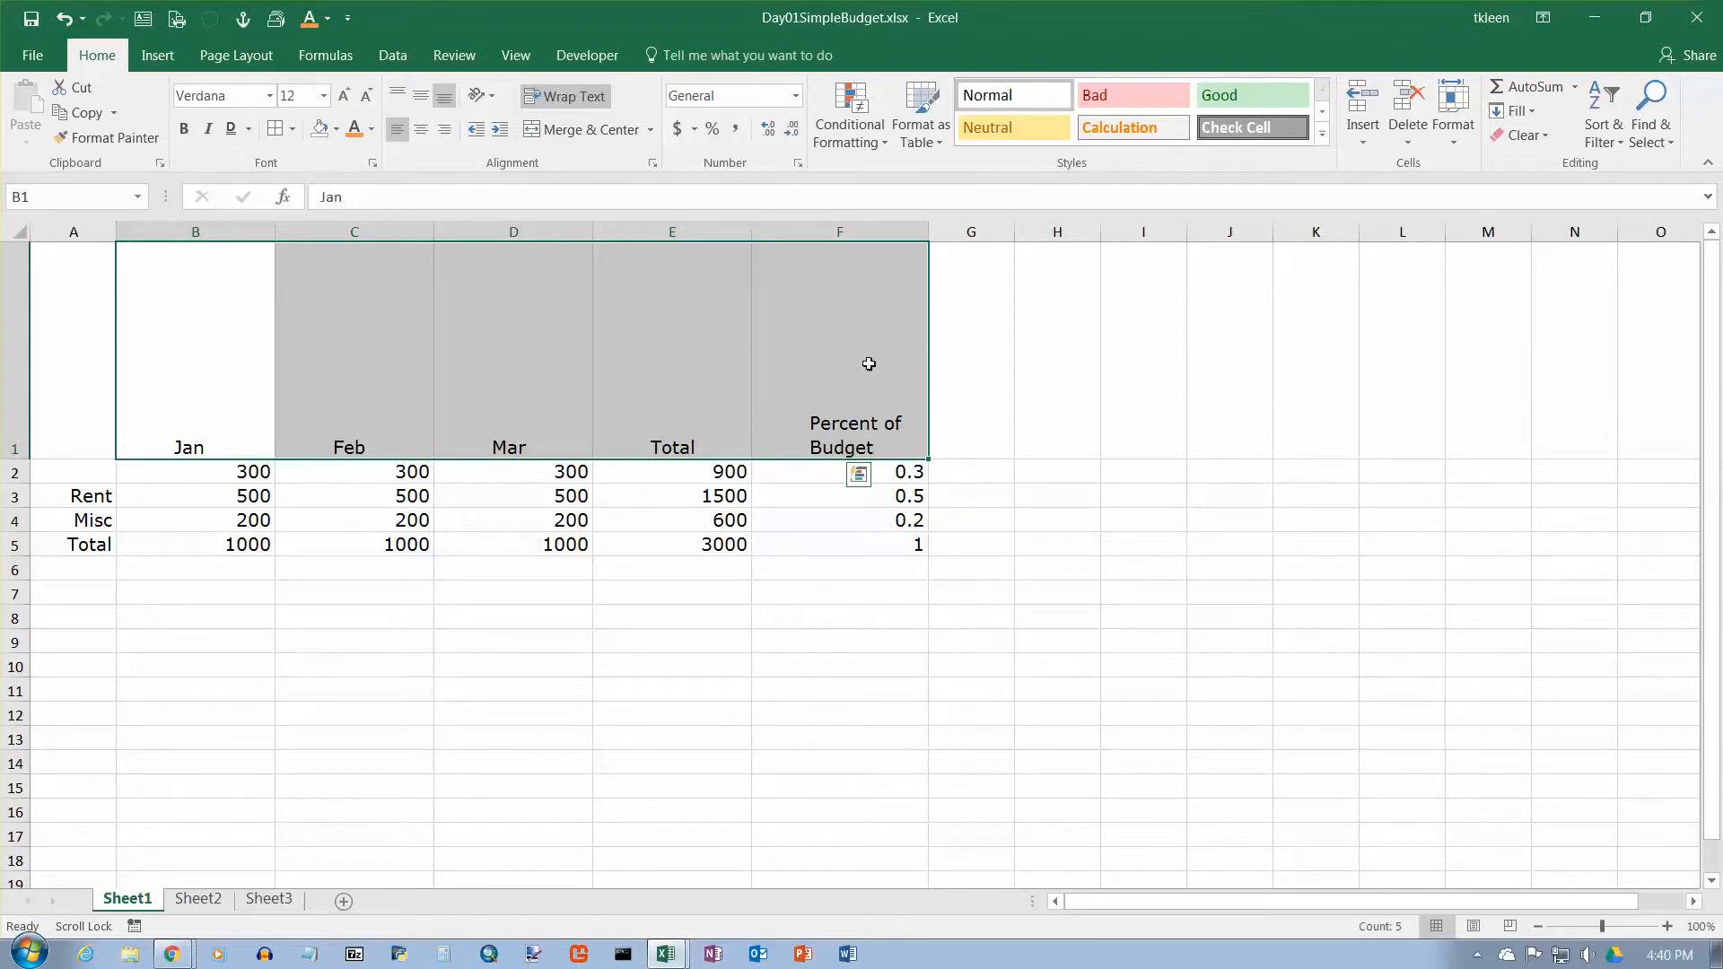
{"action": "left_click_drag", "start_coordinate": [928, 223], "coordinate": [879, 236]}
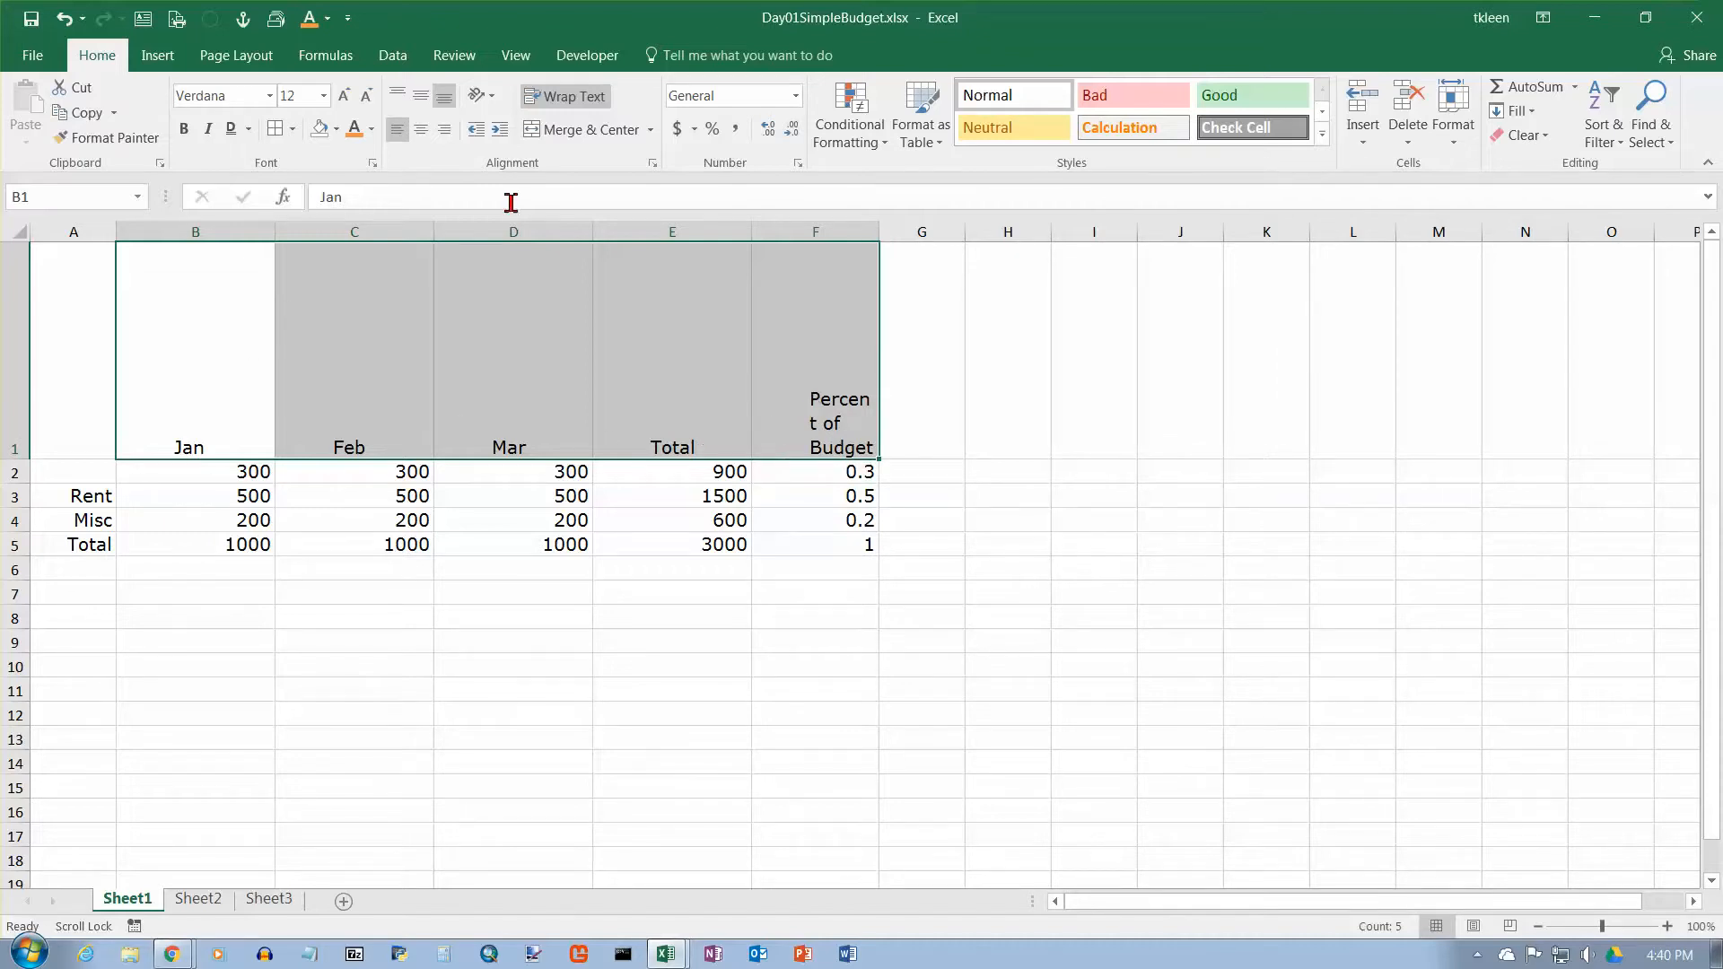
Step: Remove the indent from headings B1:F1 and reduce row 1 to the height of two text lines
{"action": "left_click", "coordinate": [478, 133]}
{"action": "left_click", "coordinate": [478, 132]}
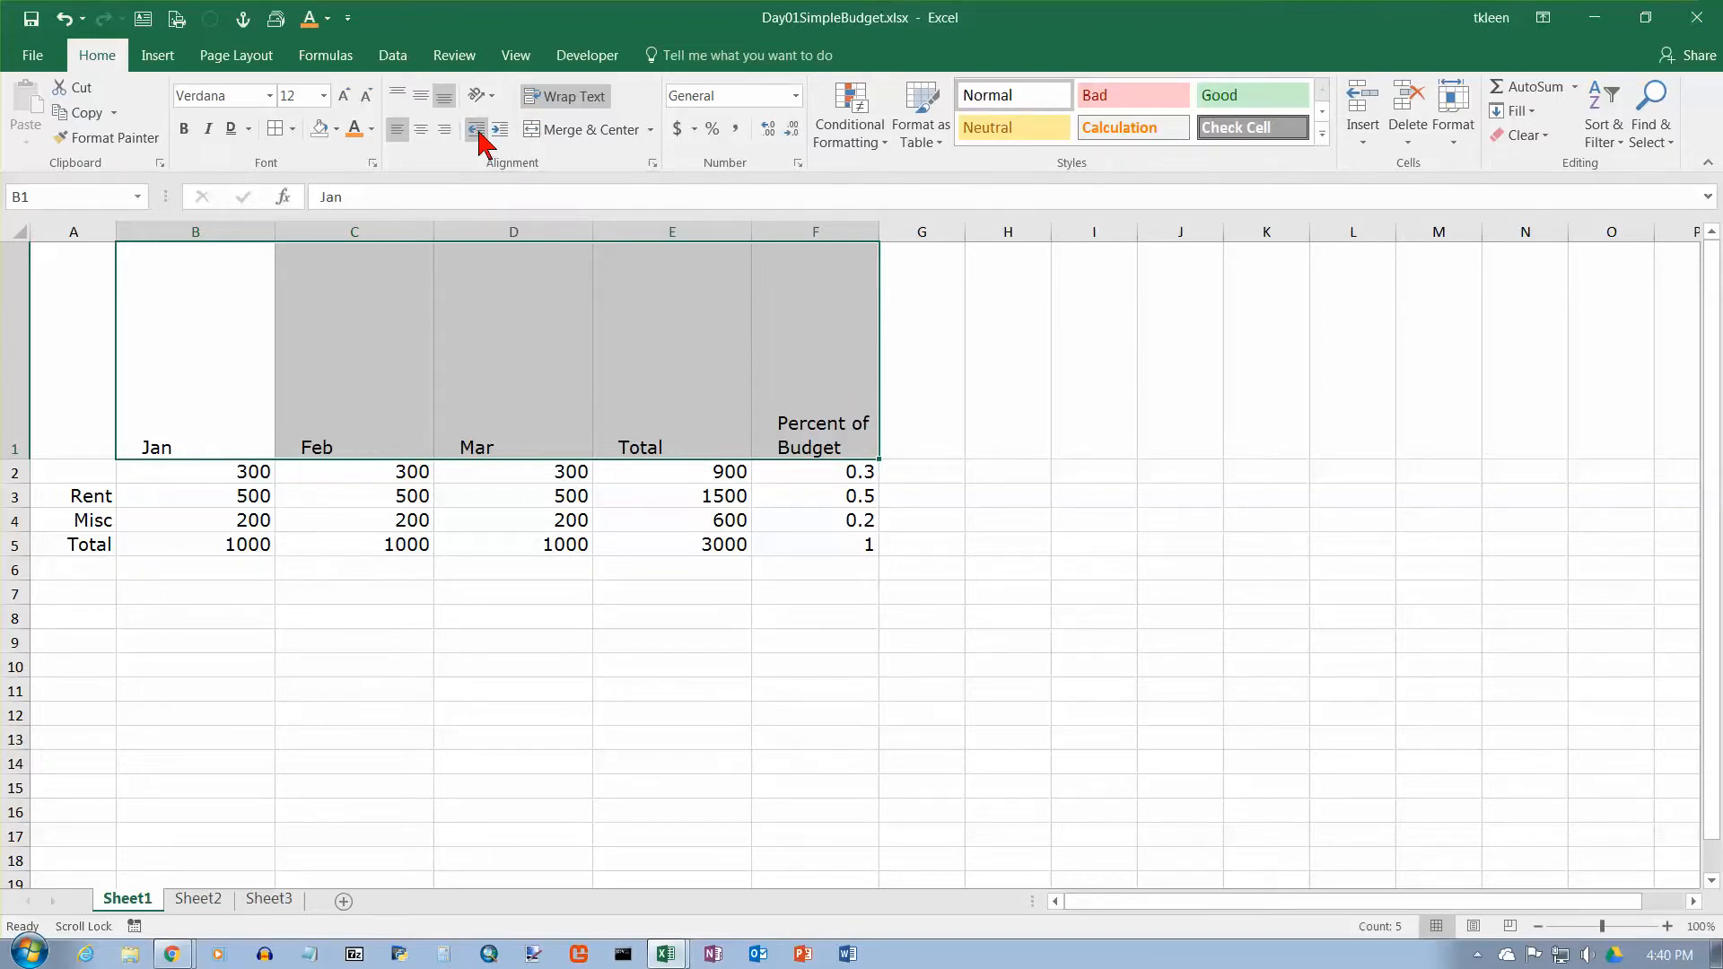
{"action": "left_click", "coordinate": [479, 132]}
{"action": "left_click", "coordinate": [478, 133]}
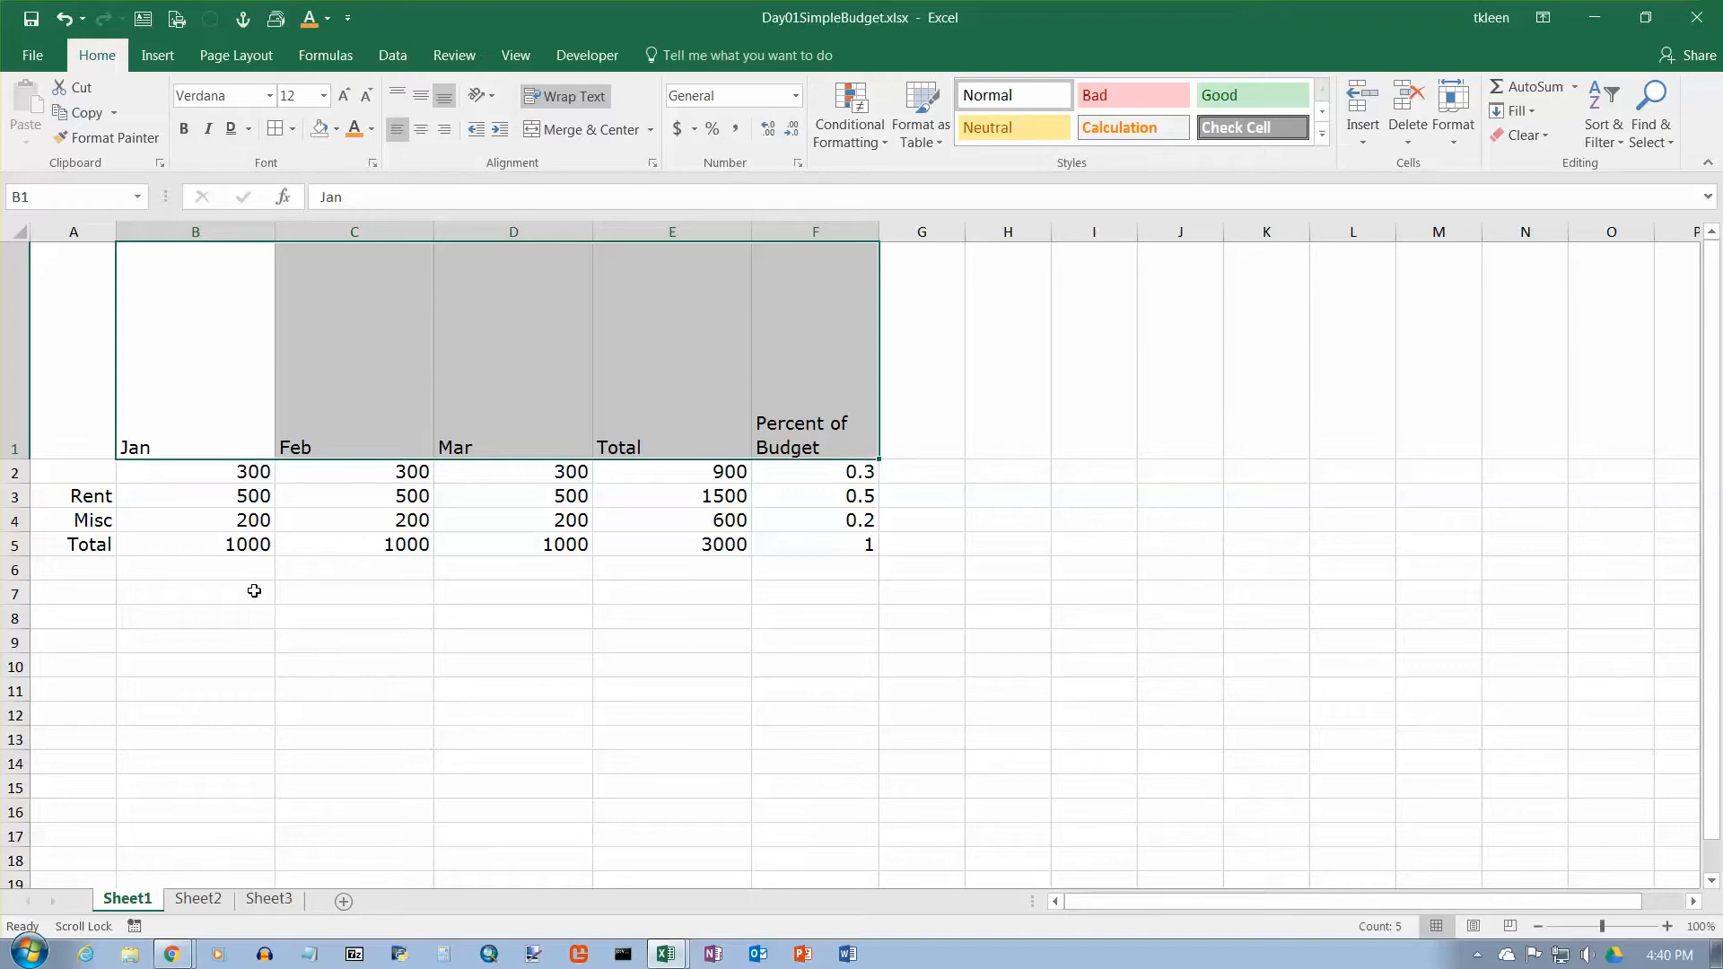
{"action": "left_click_drag", "start_coordinate": [14, 460], "coordinate": [8, 267]}
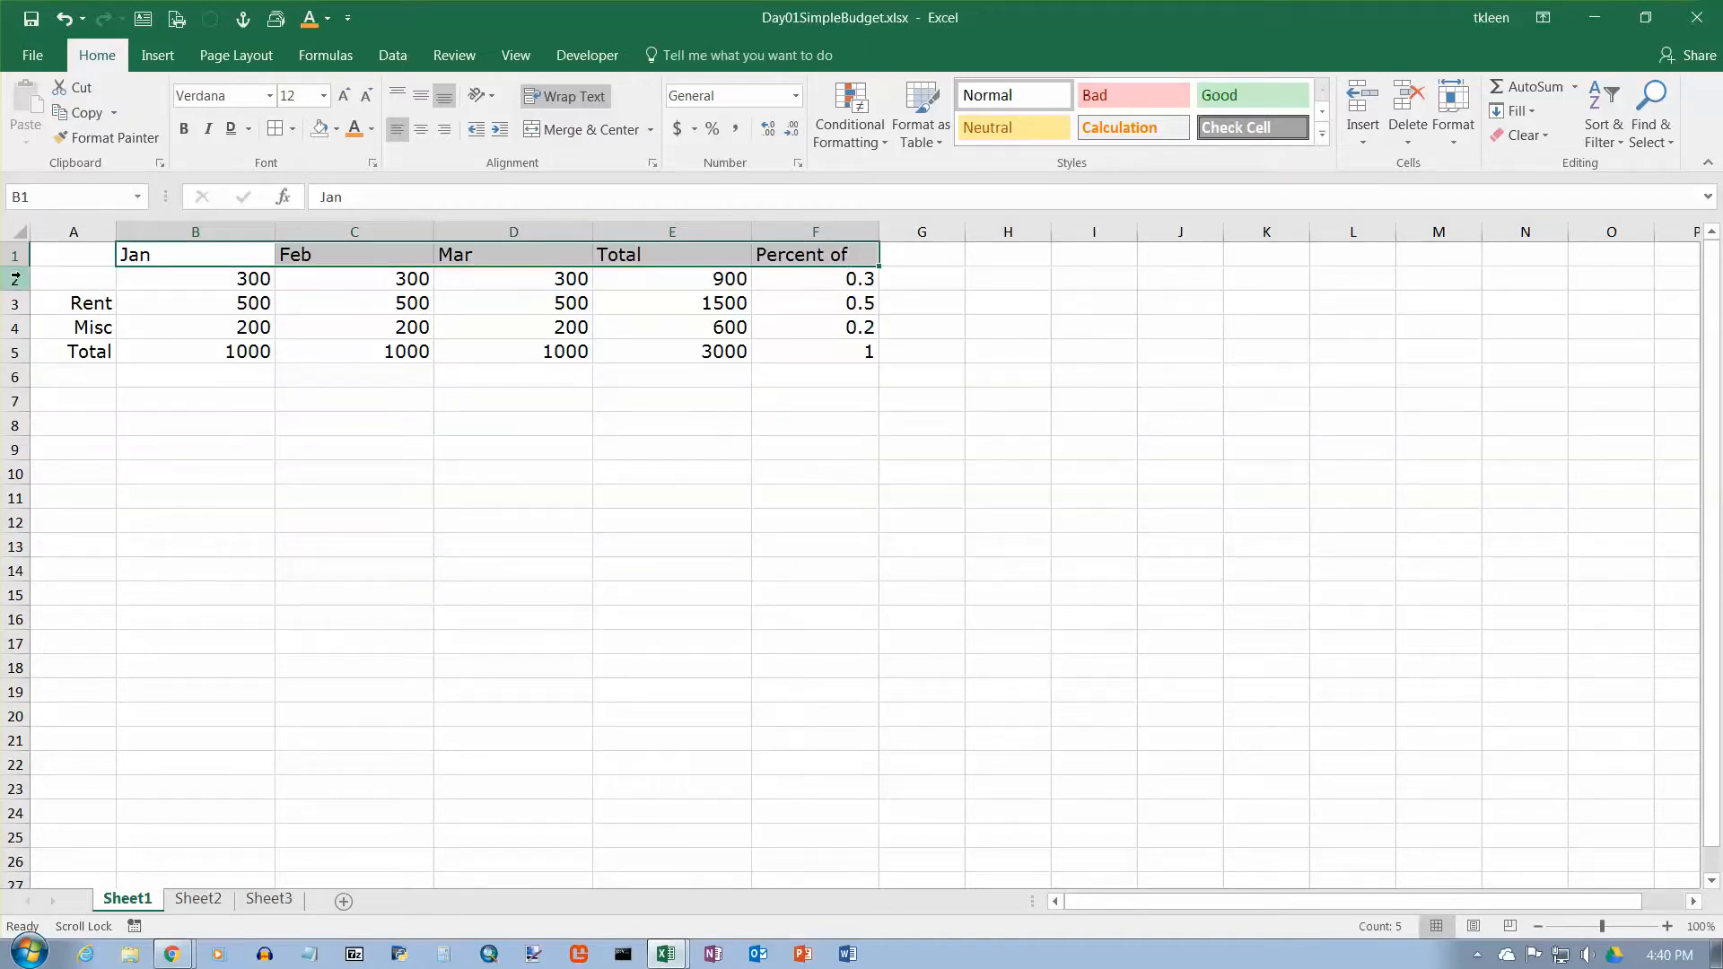
{"action": "left_click_drag", "start_coordinate": [14, 267], "coordinate": [25, 289]}
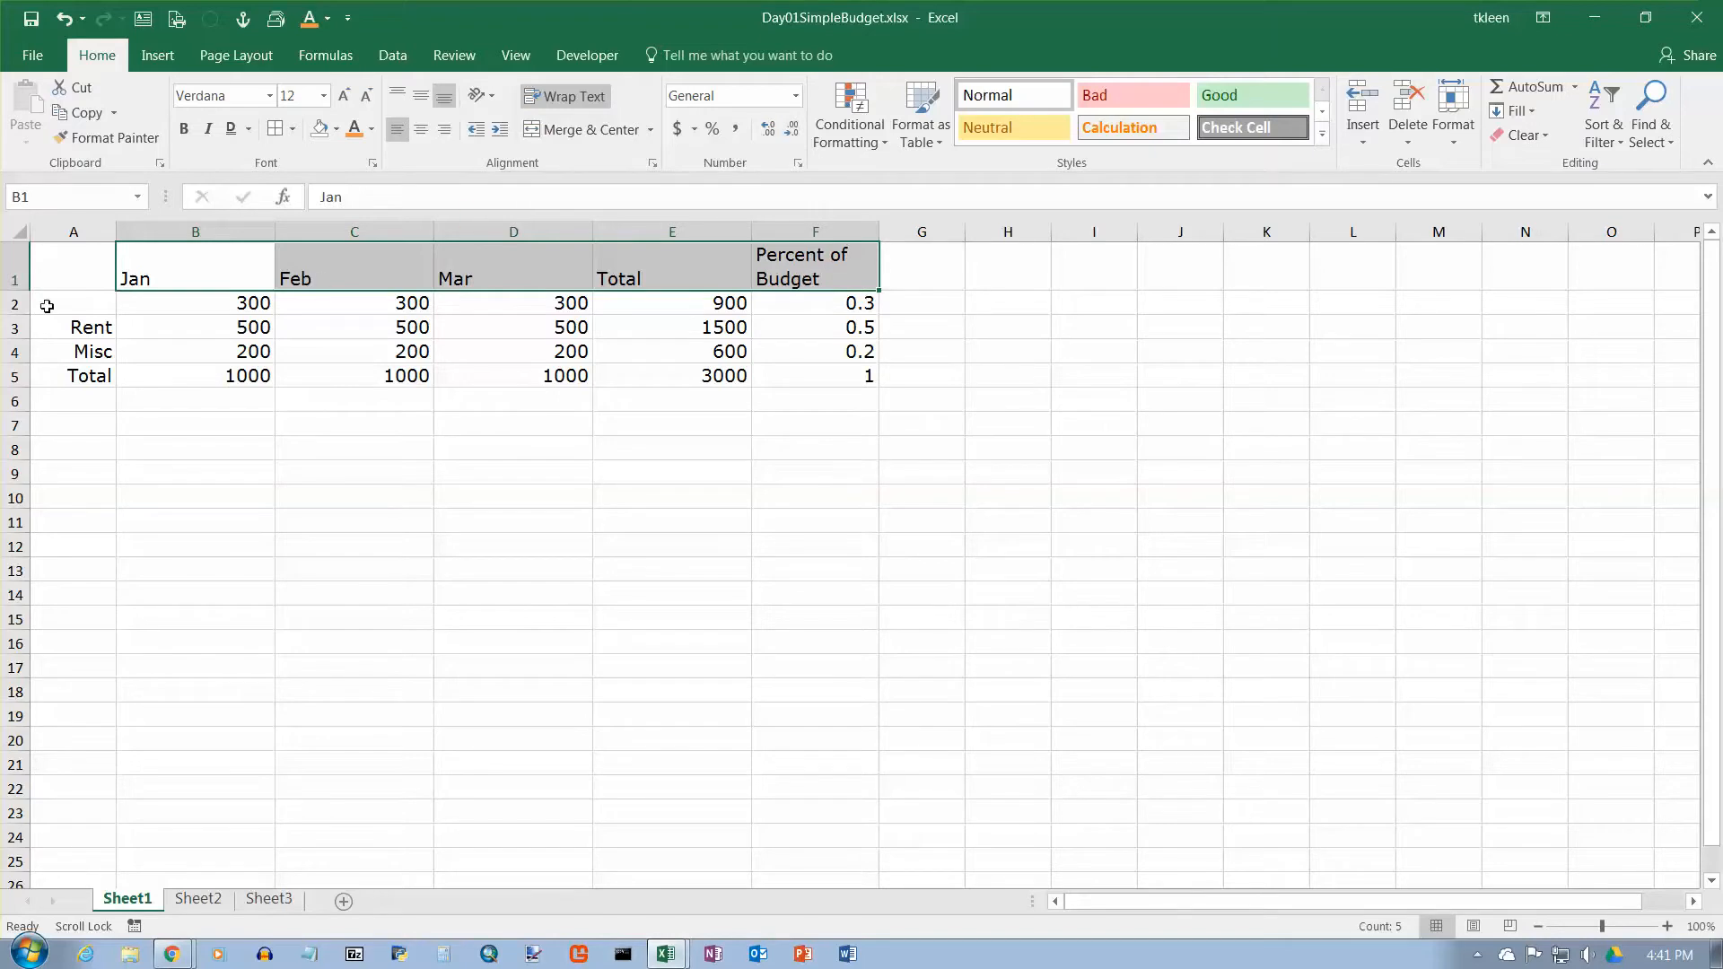
Step: Insert a new row above the column headings and enter the title Budget in A1
{"action": "left_click", "coordinate": [54, 271]}
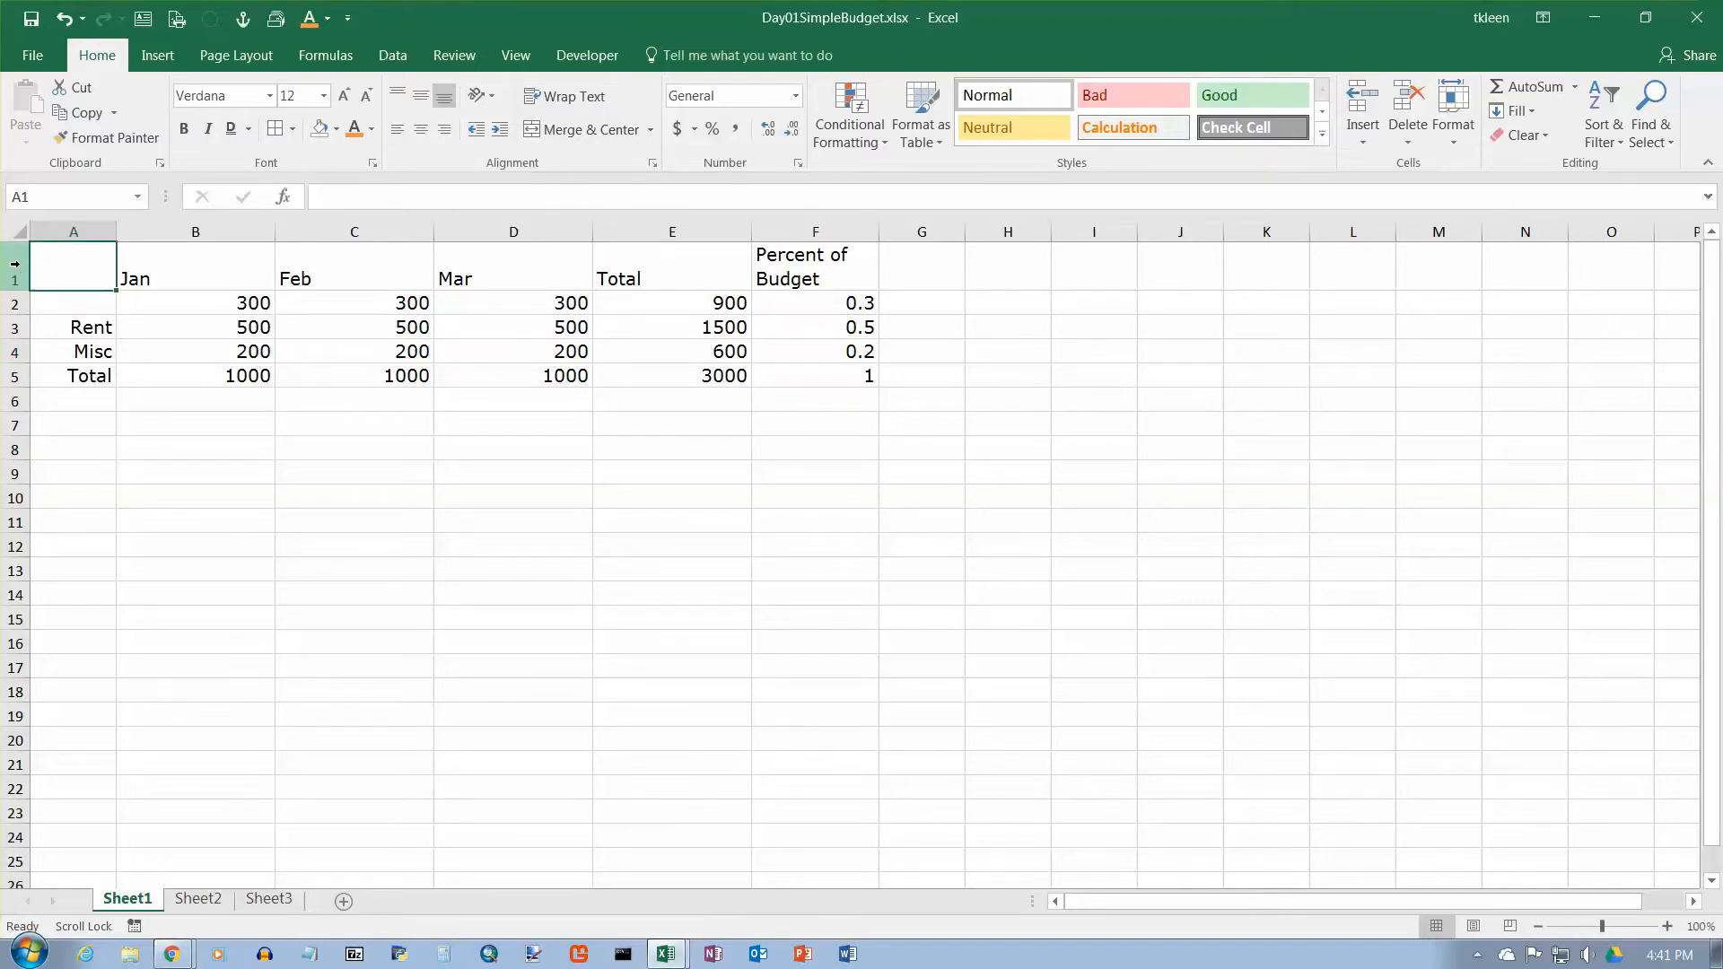
{"action": "left_click", "coordinate": [15, 263]}
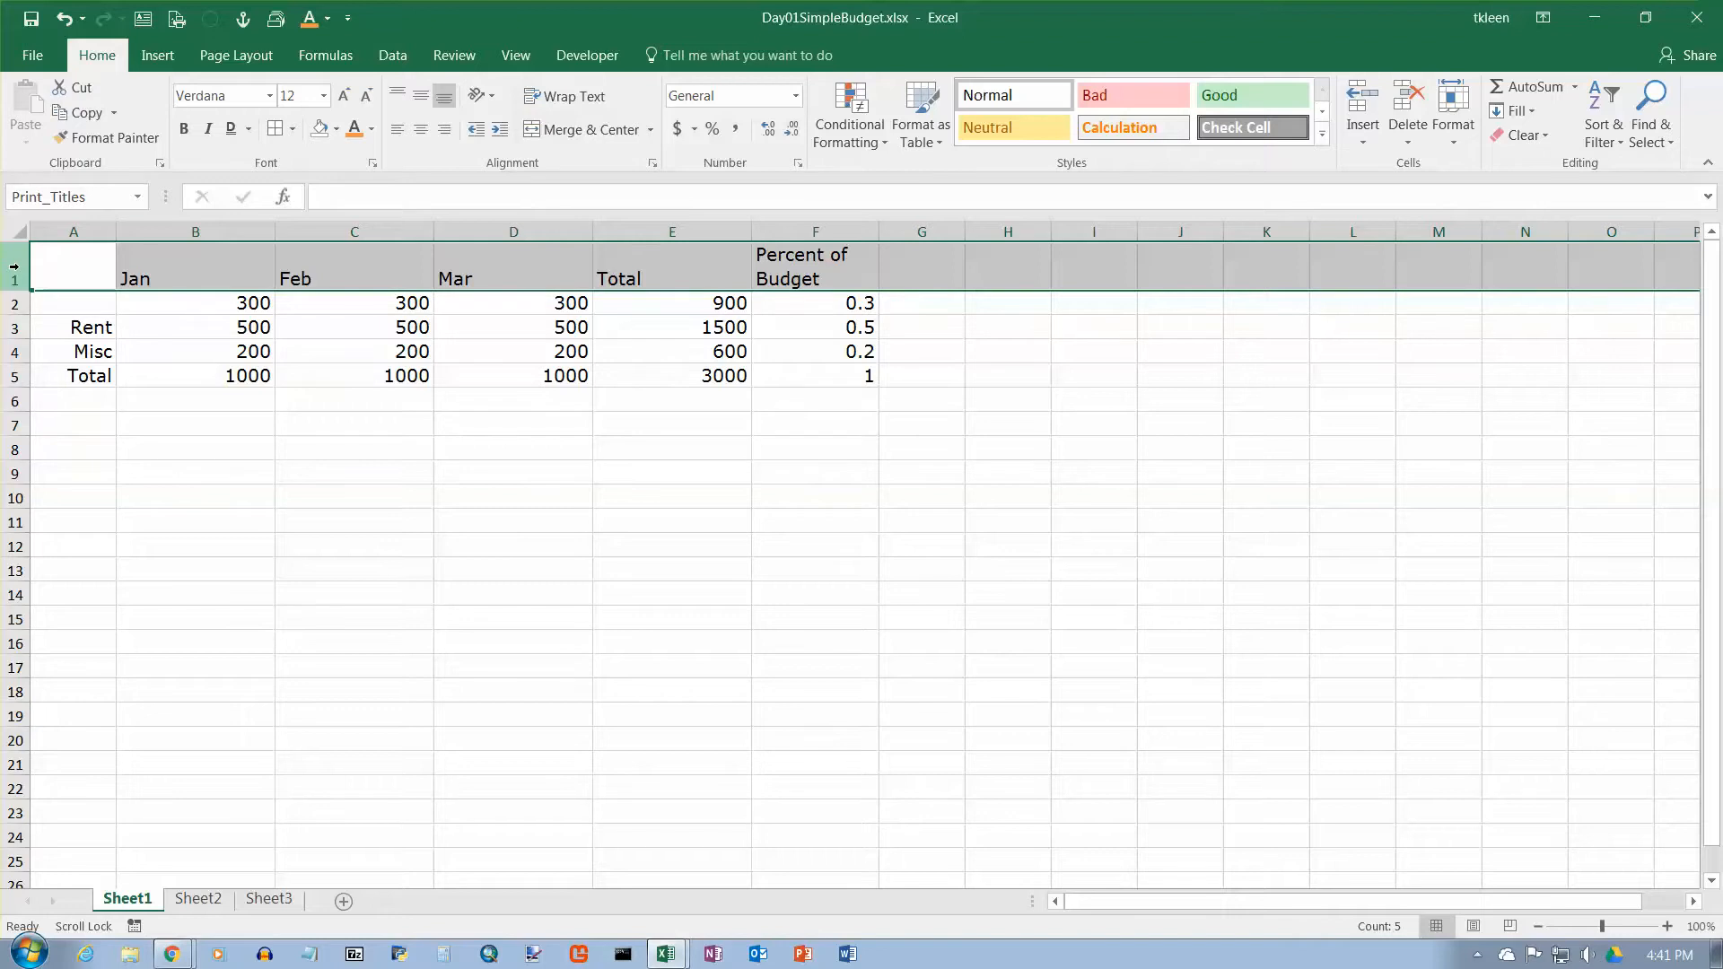
{"action": "right_click", "coordinate": [143, 261]}
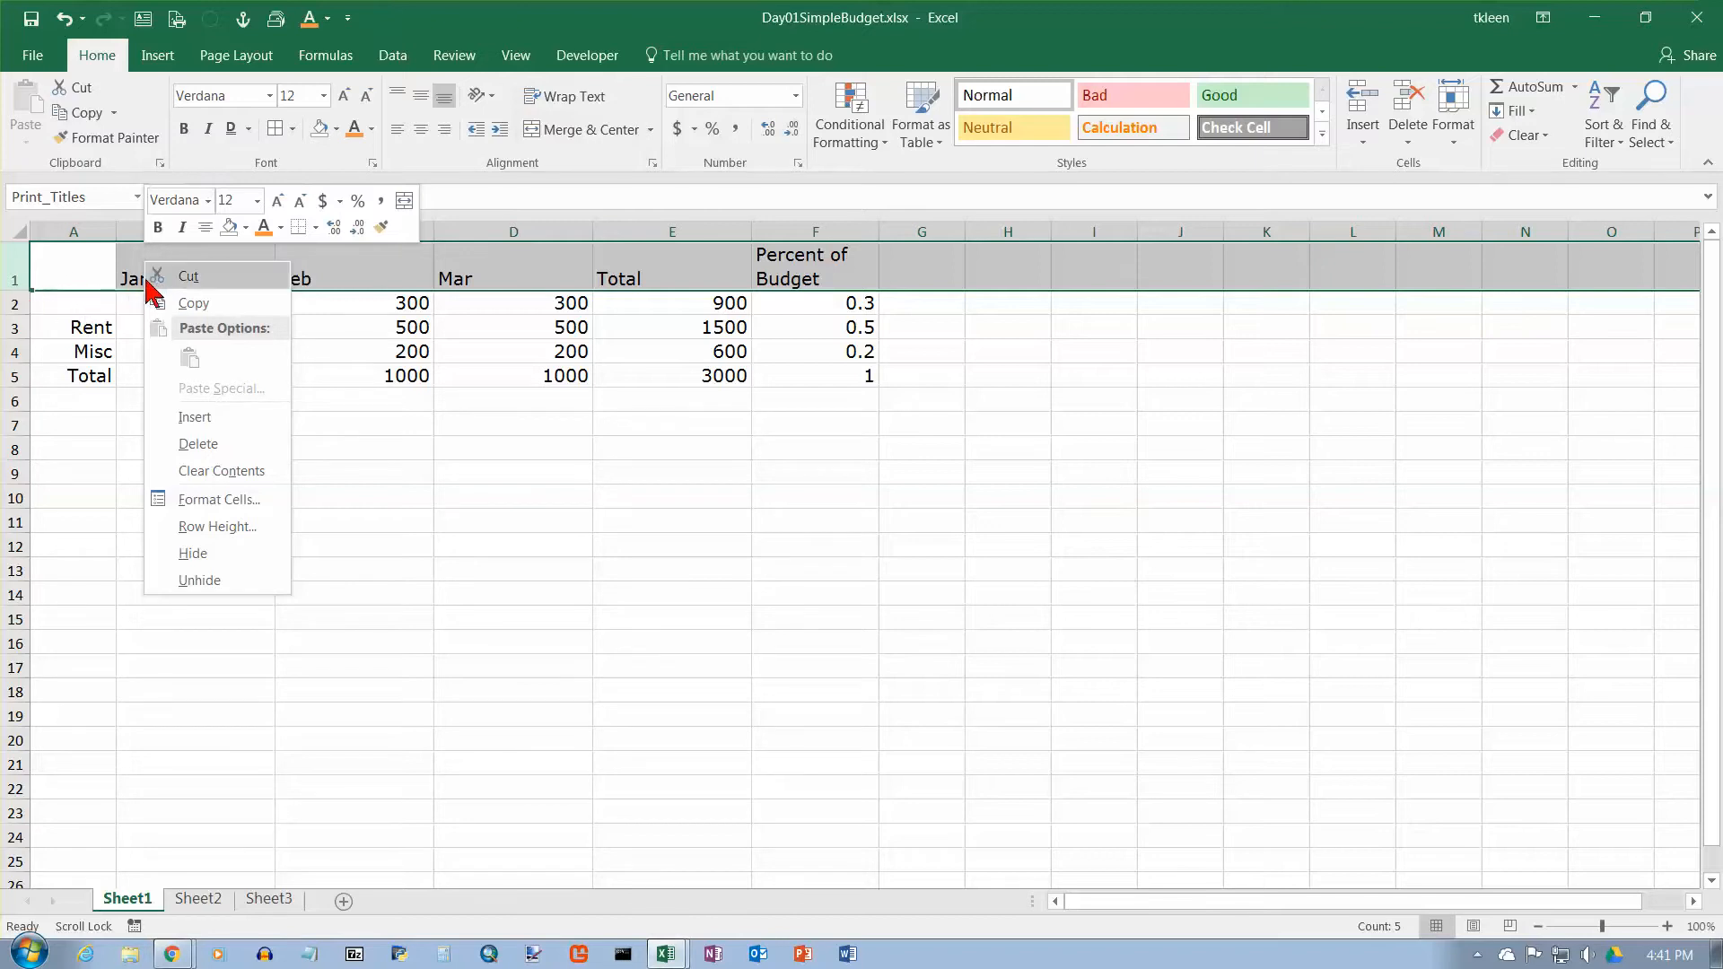
{"action": "left_click", "coordinate": [221, 416]}
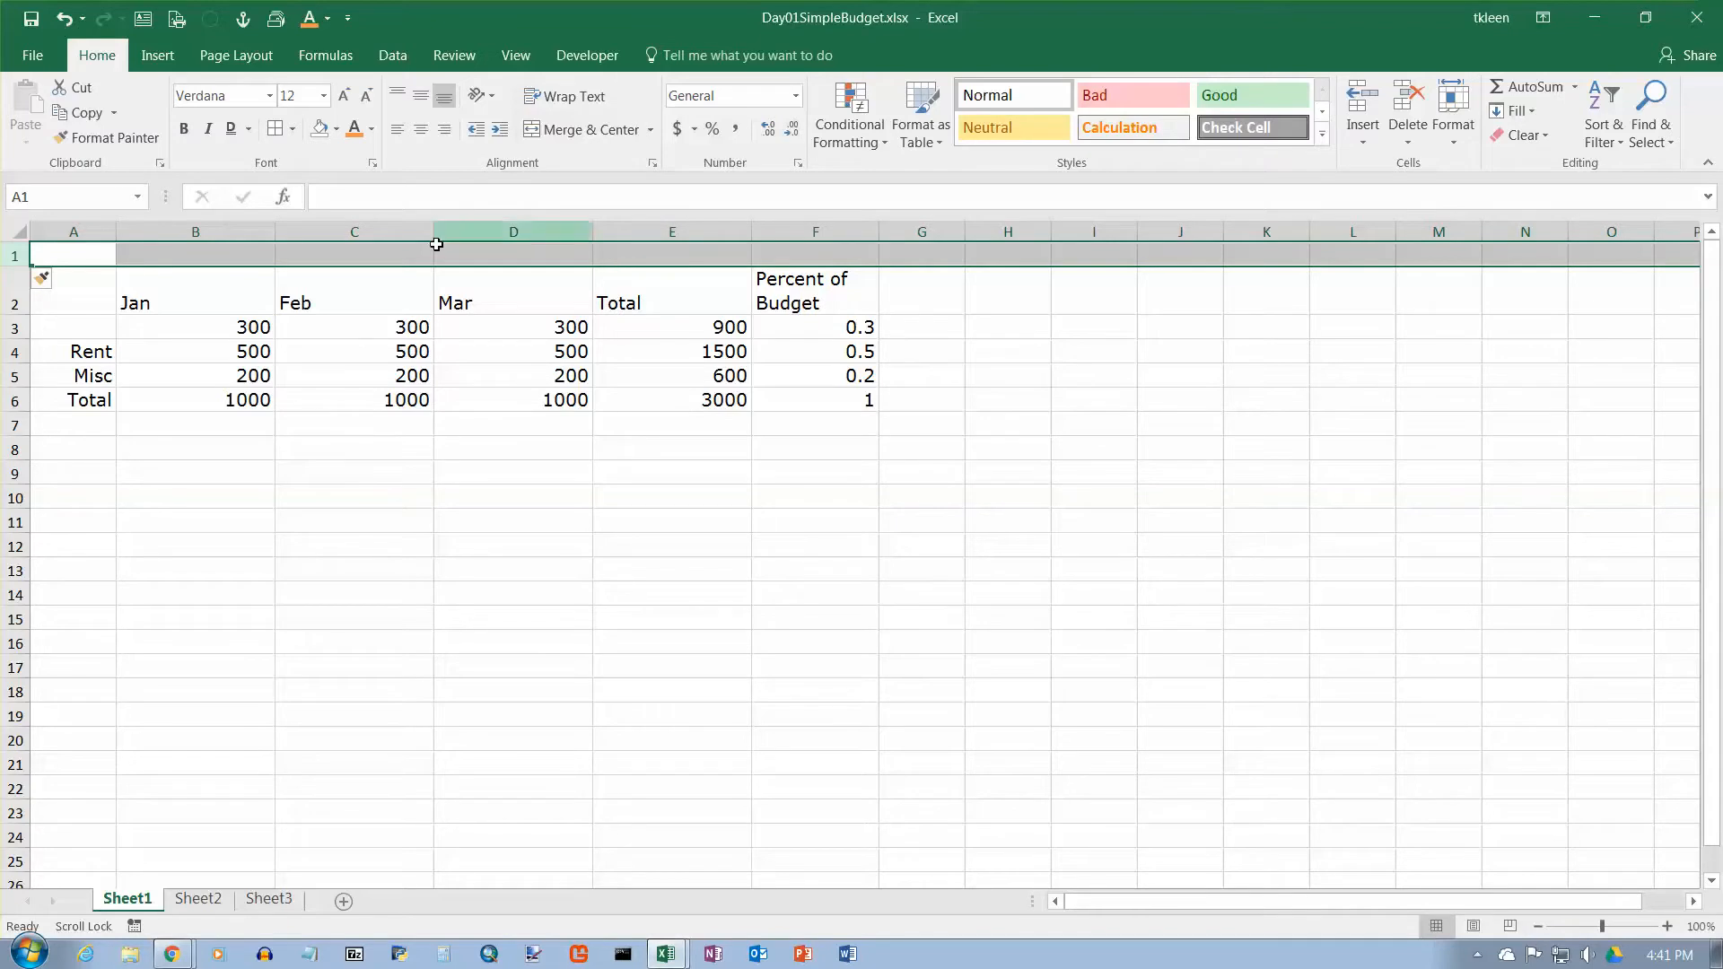
{"action": "left_click", "coordinate": [78, 252]}
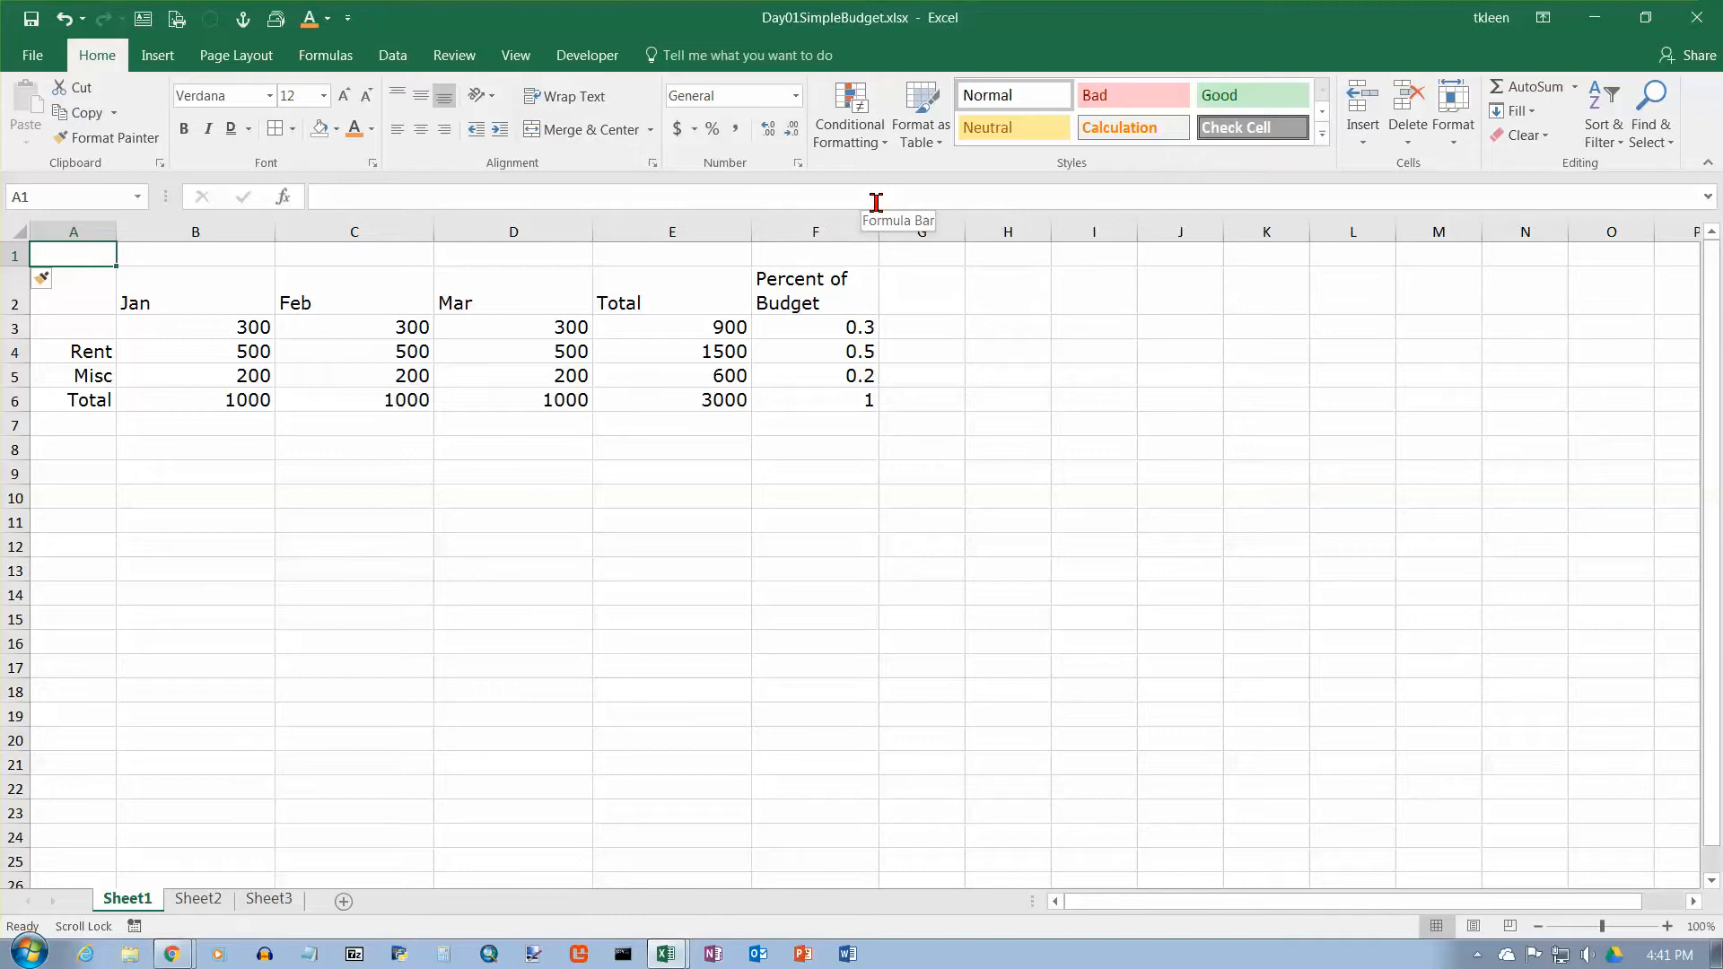
{"action": "type", "text": "Budget"}
{"action": "key", "text": "Return"}
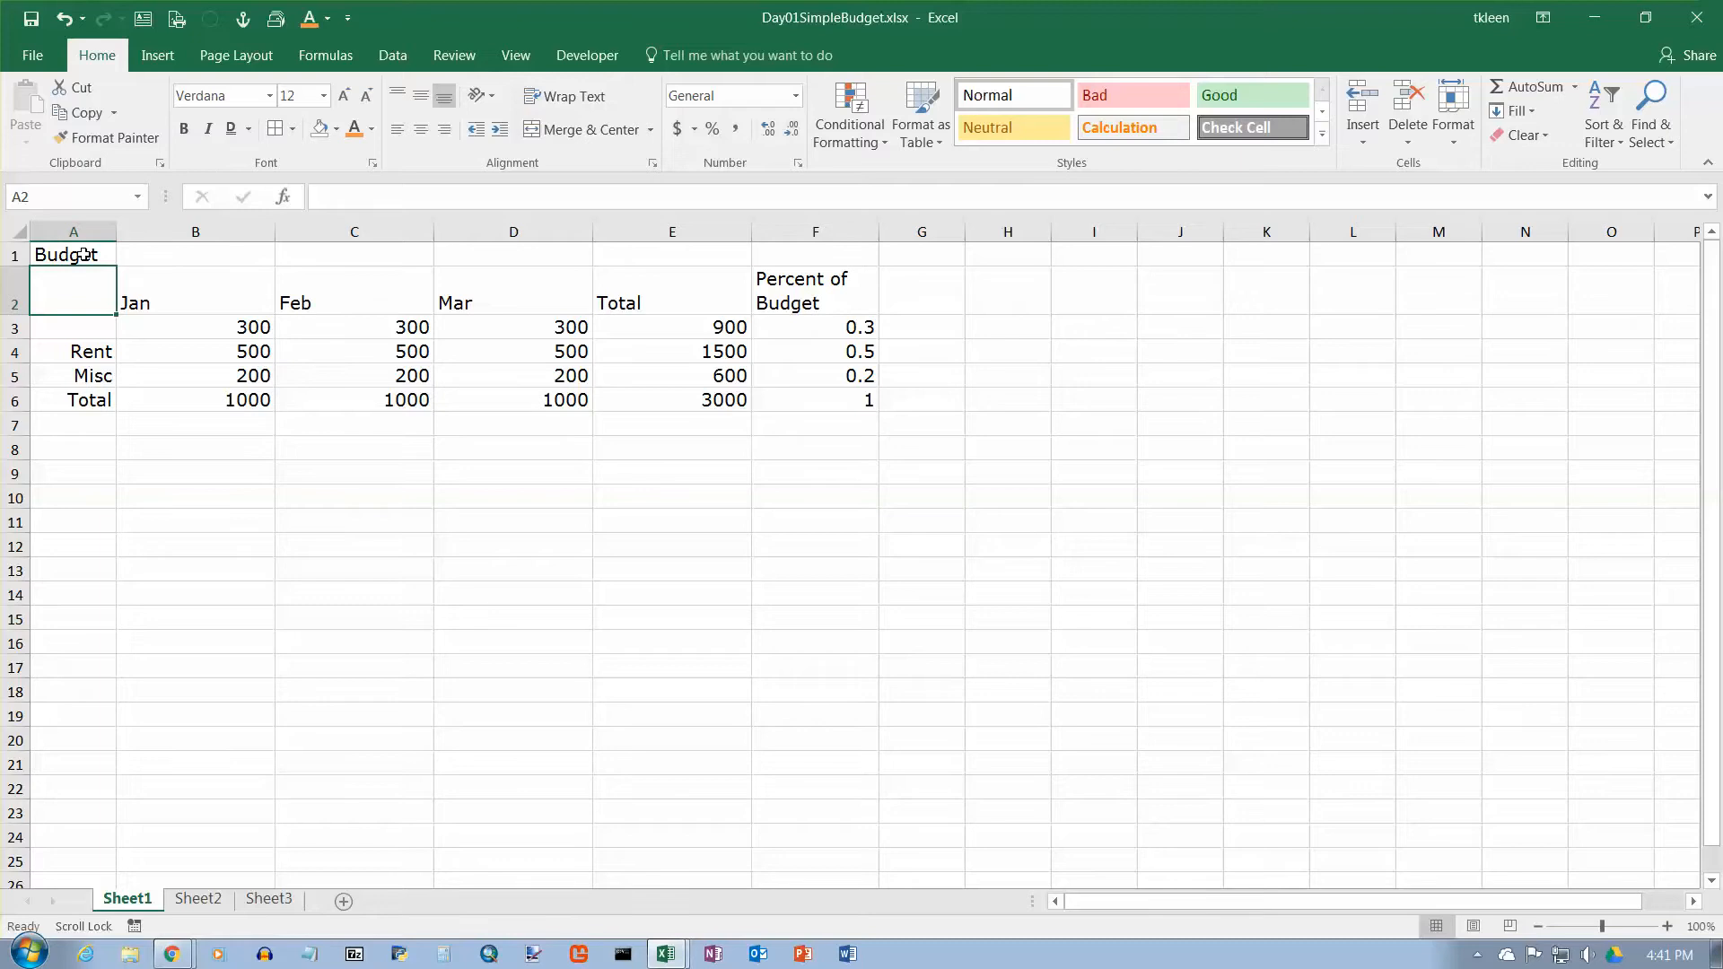
Step: Merge and center the Budget title across A1:F1
{"action": "left_click_drag", "start_coordinate": [82, 254], "coordinate": [842, 269]}
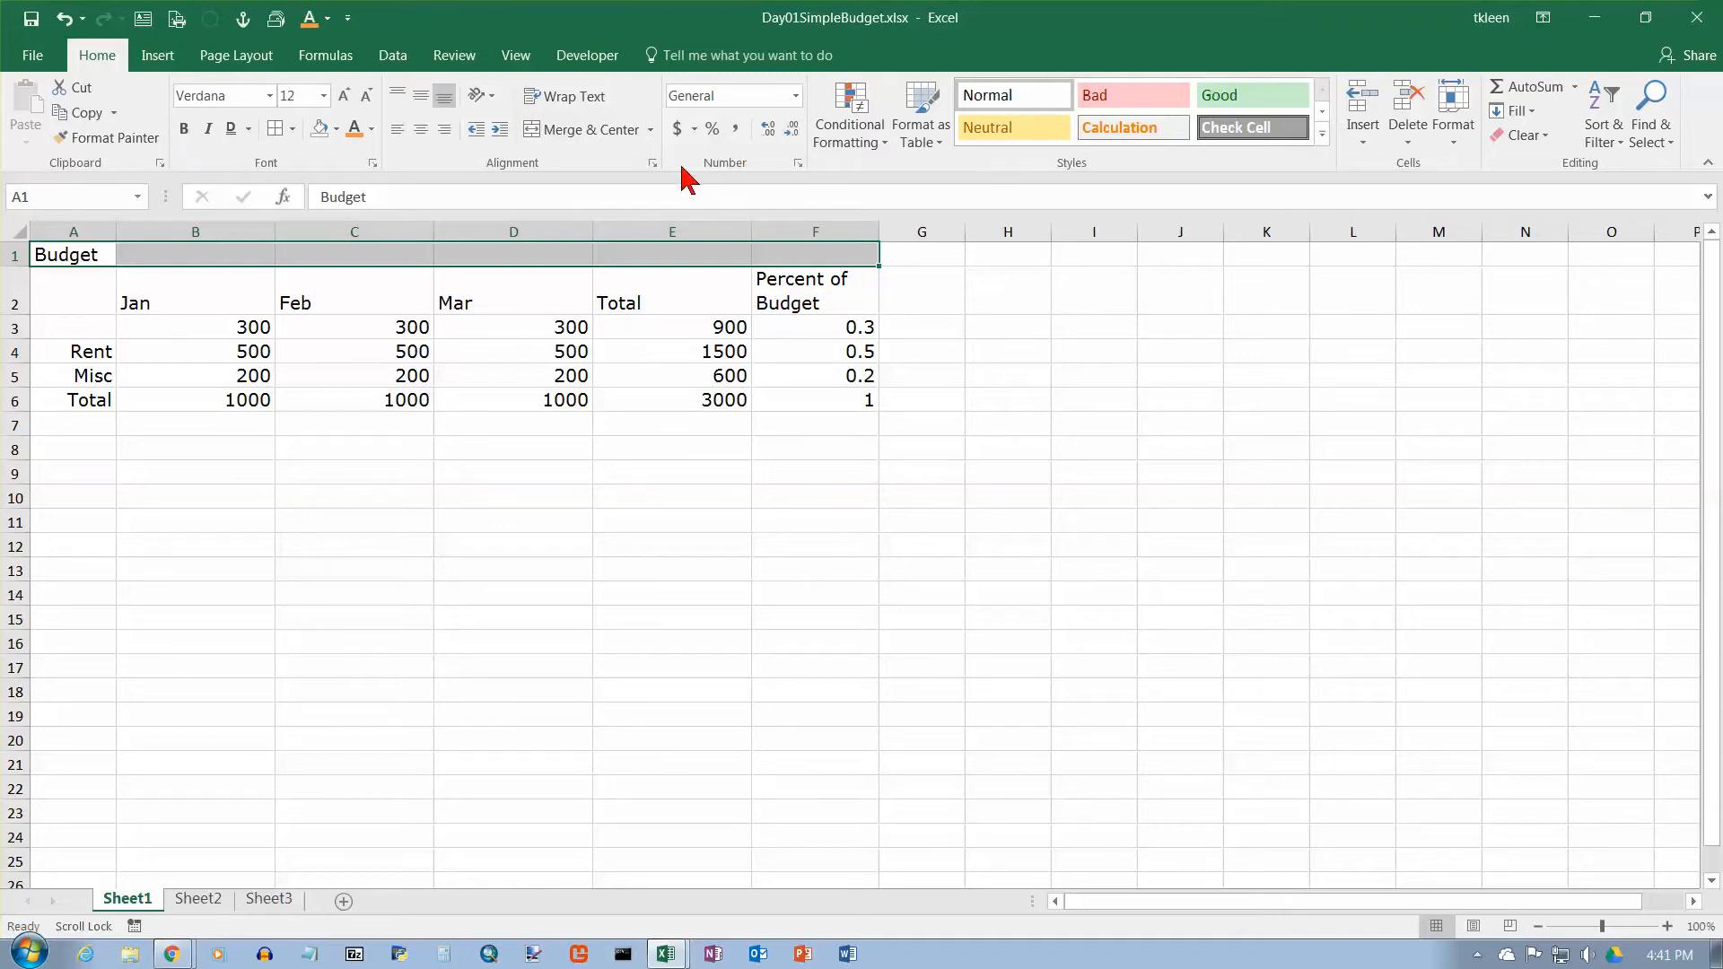
{"action": "left_click", "coordinate": [650, 131]}
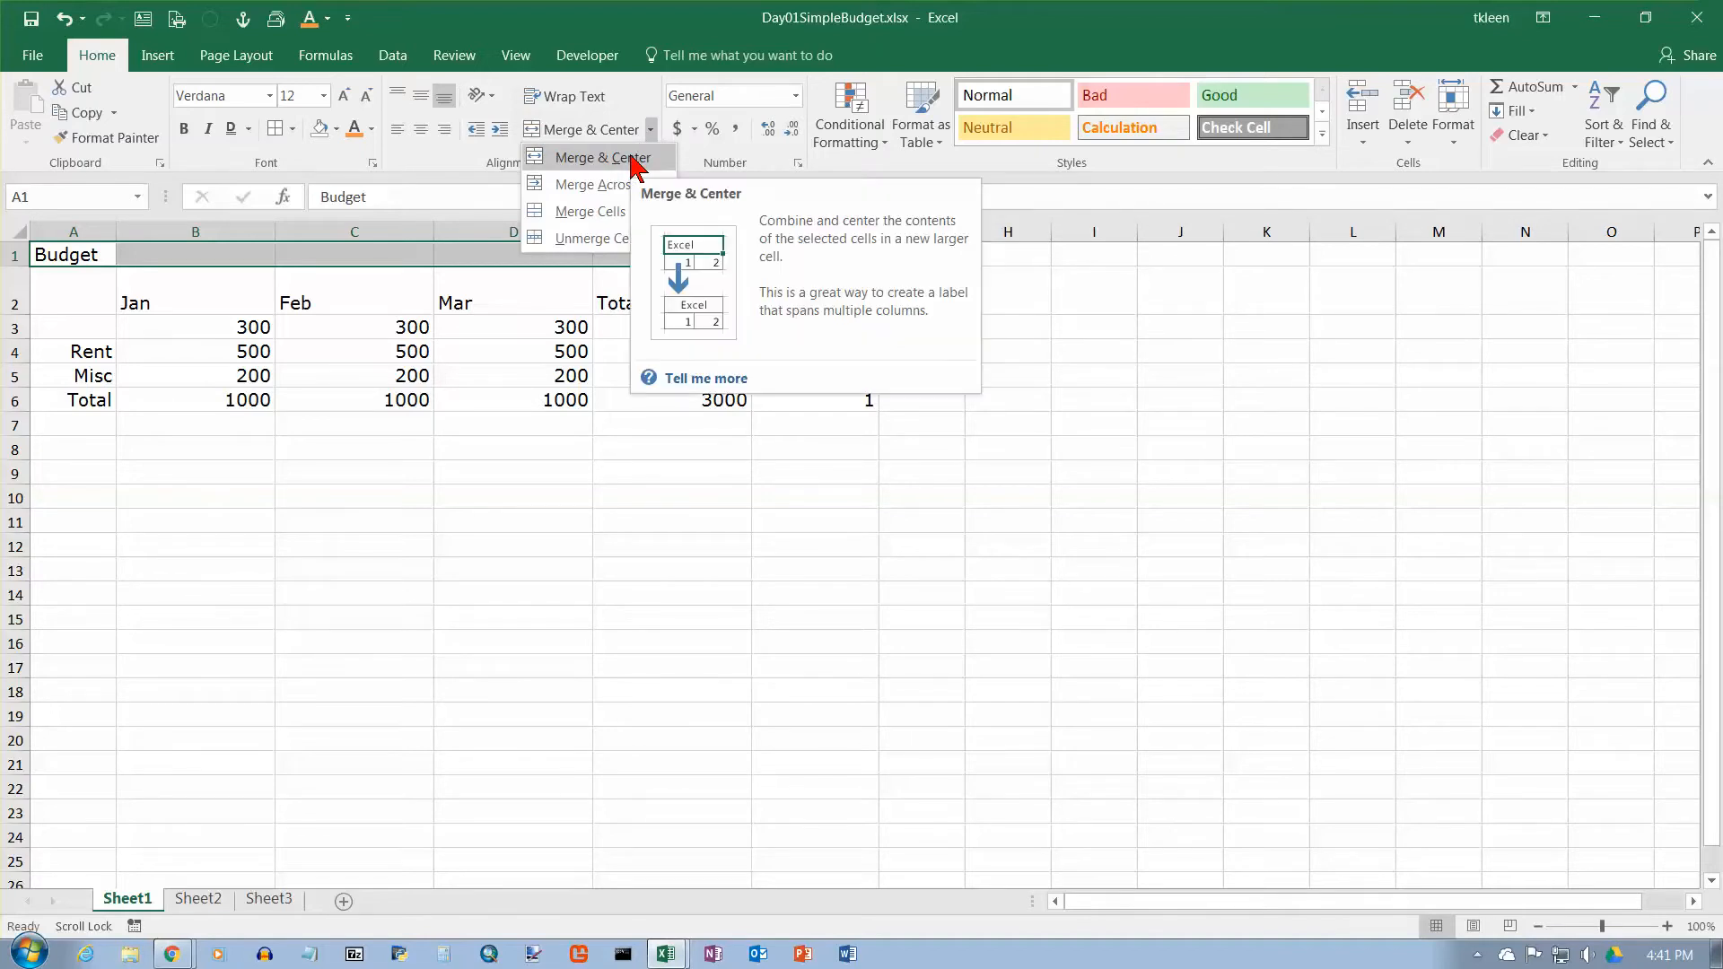
{"action": "left_click", "coordinate": [631, 159]}
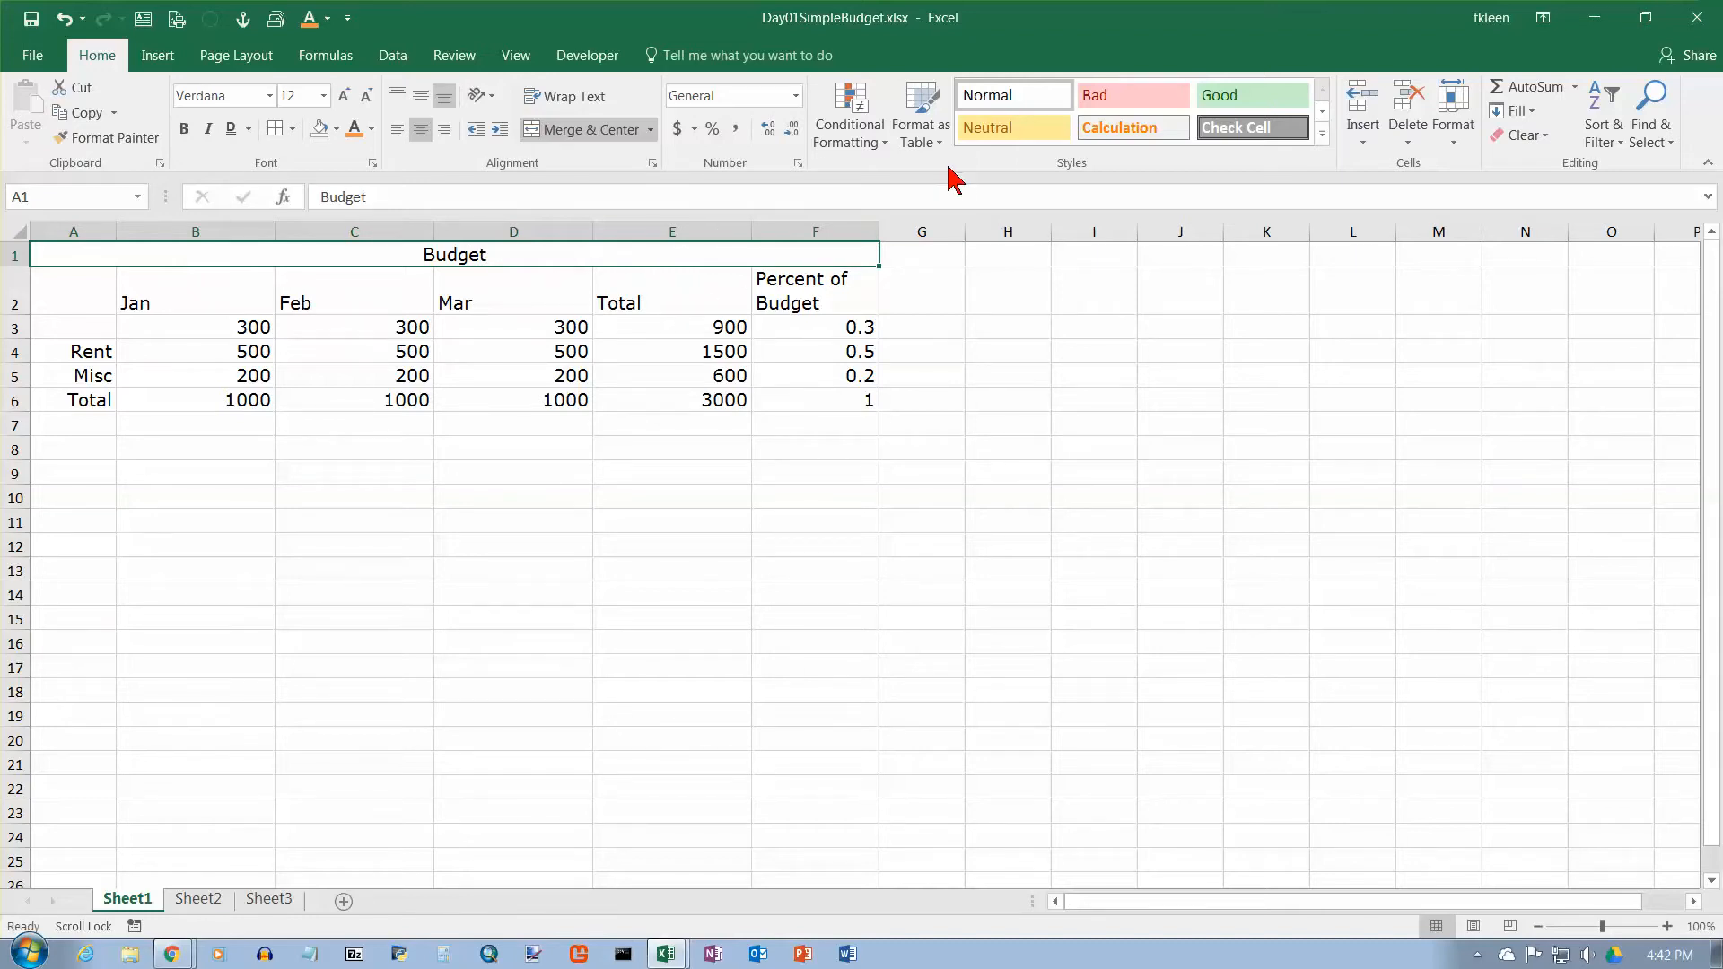
Step: Apply the Title cell style to the merged Budget heading in row 1
{"action": "left_click", "coordinate": [1322, 133]}
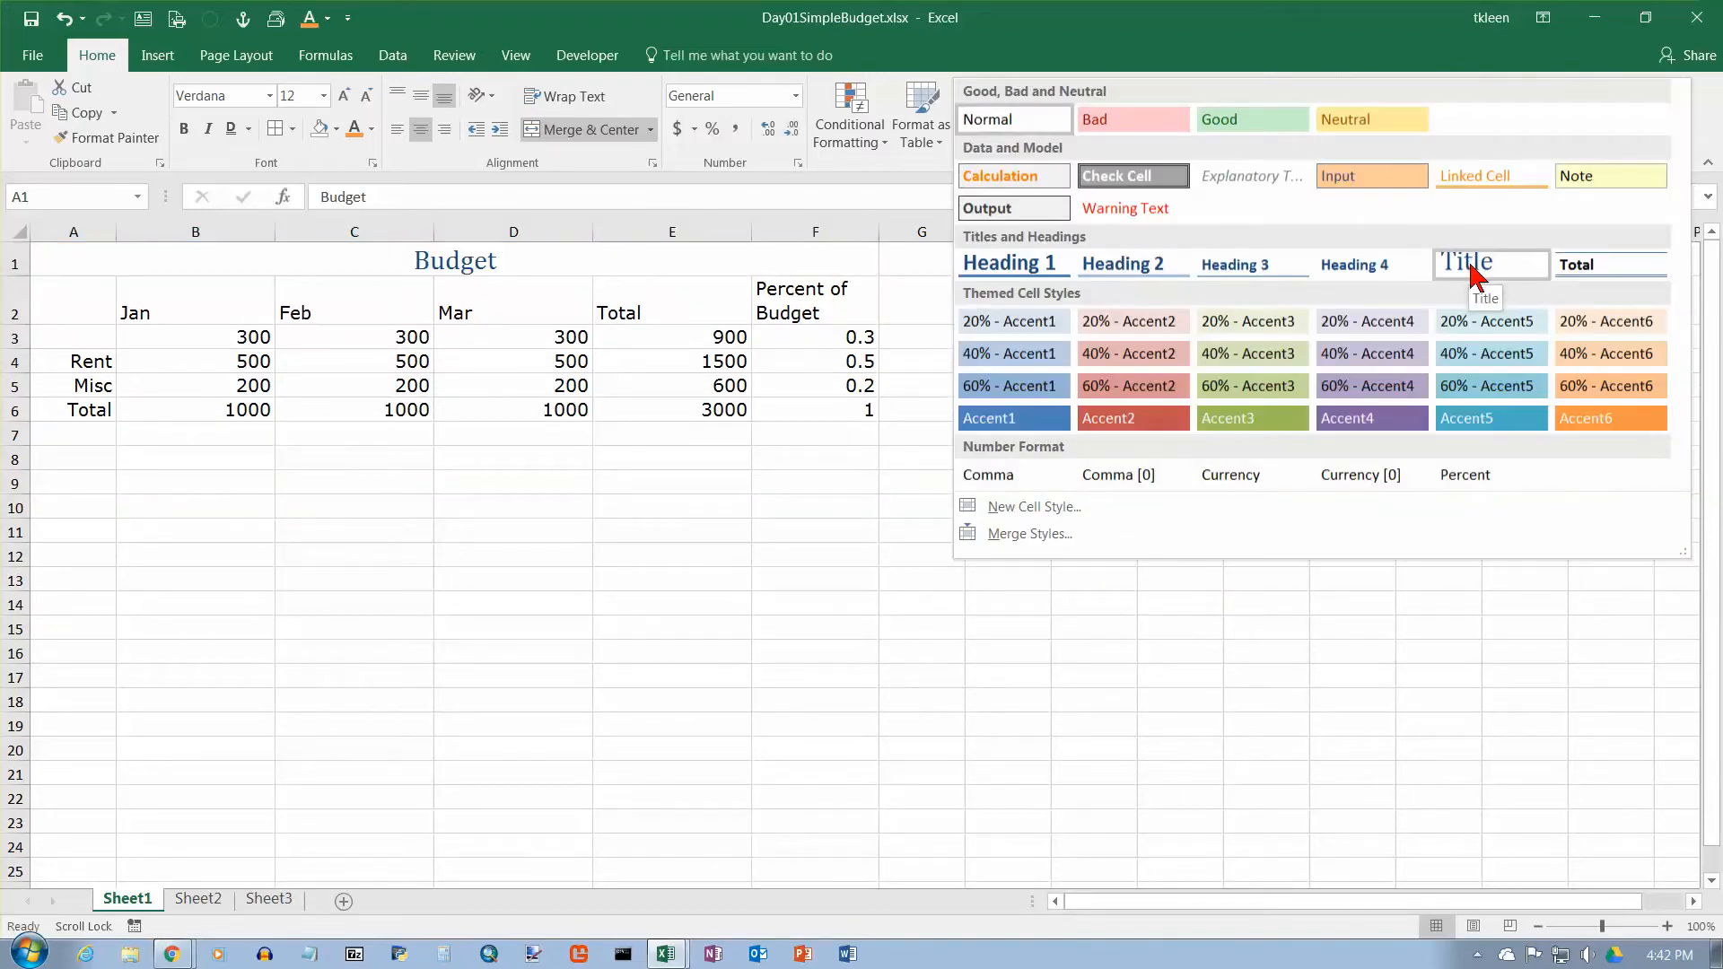
{"action": "left_click", "coordinate": [1472, 269]}
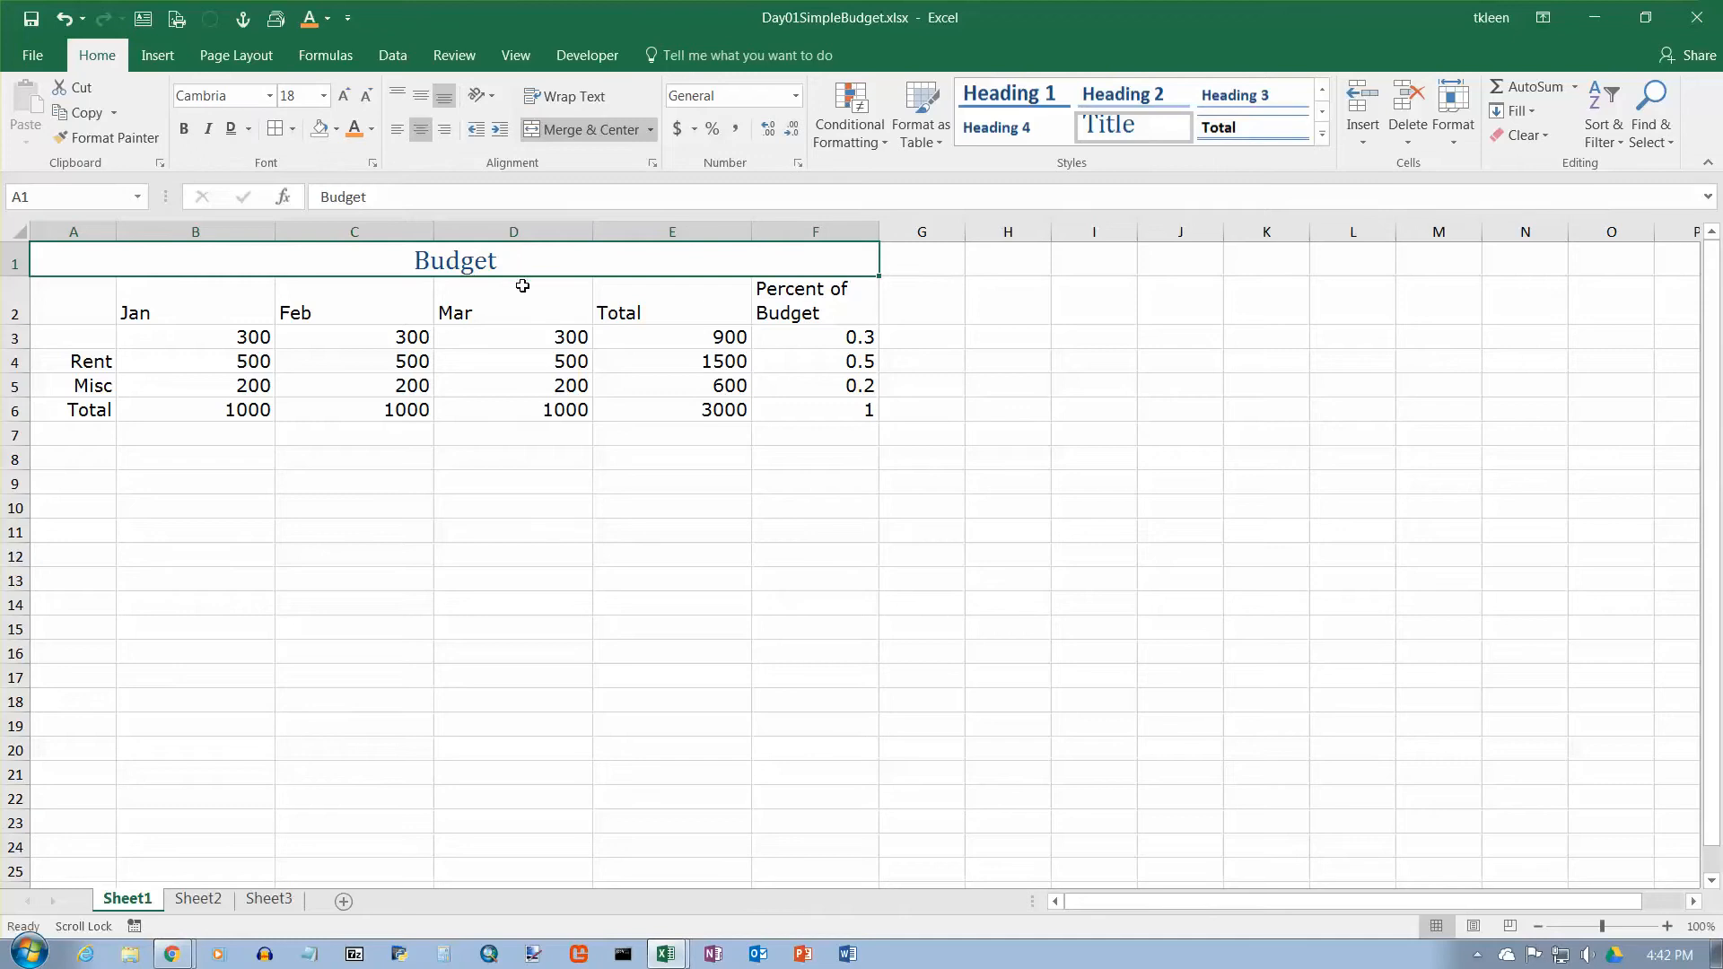
Step: Right-align the column headings in B2:F2 and apply the Heading 2 cell style to them
{"action": "left_click_drag", "start_coordinate": [164, 310], "coordinate": [803, 319]}
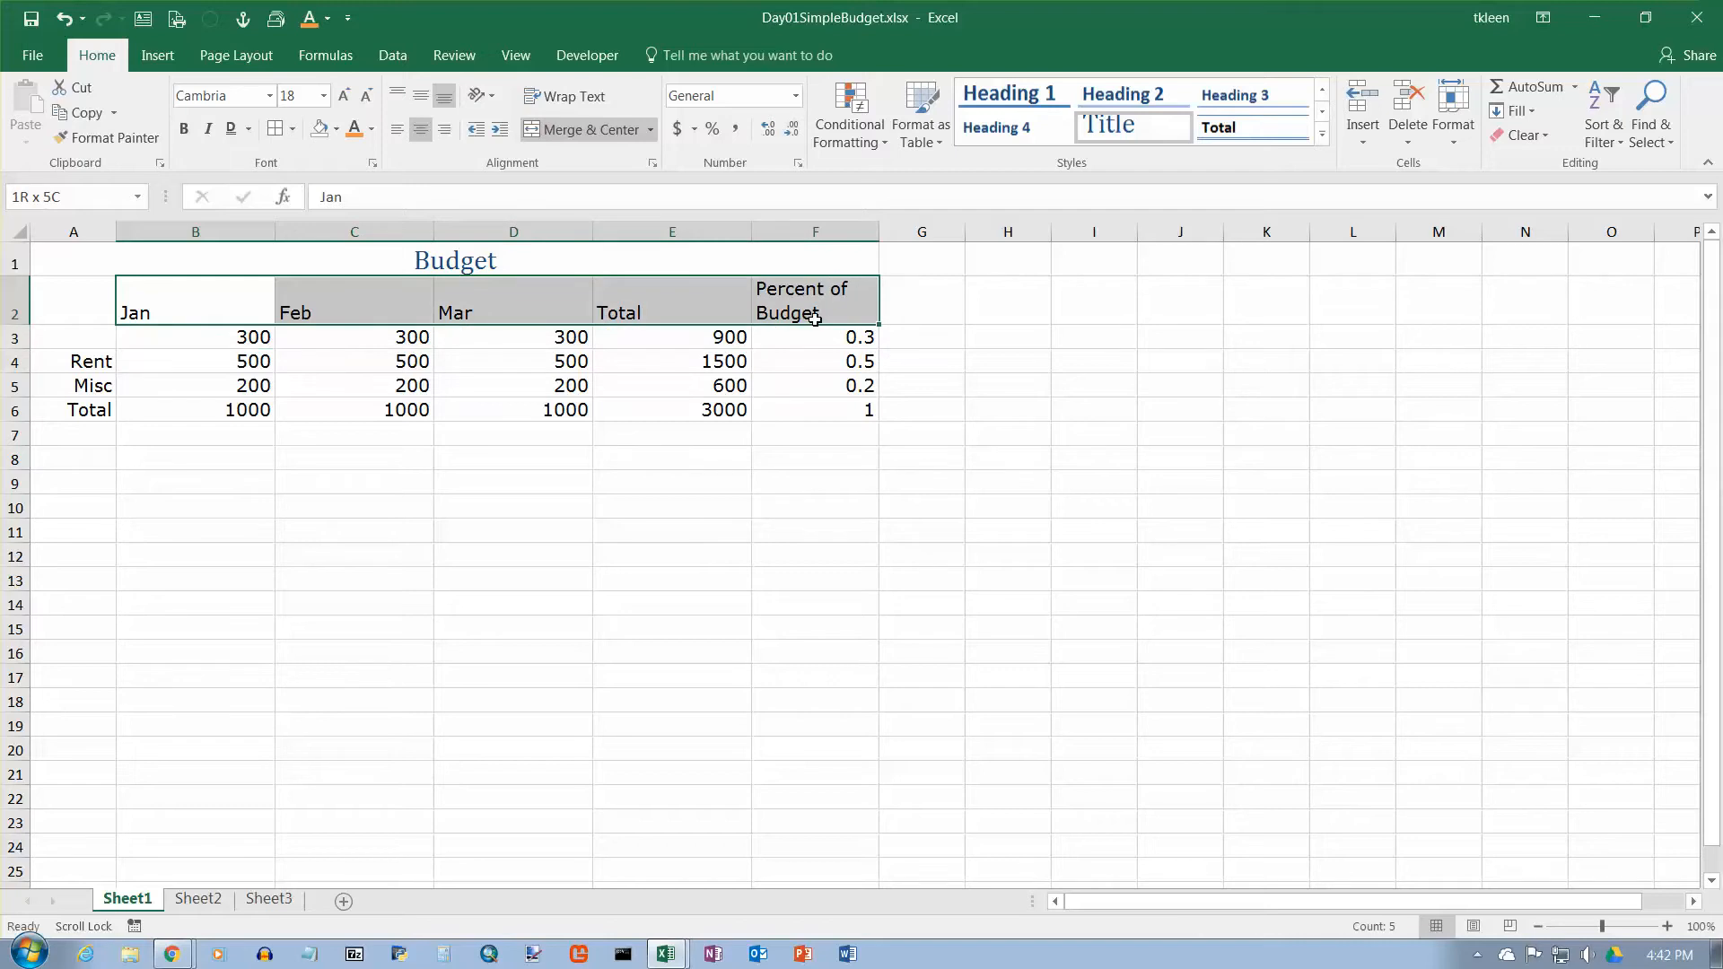
{"action": "left_click", "coordinate": [450, 133]}
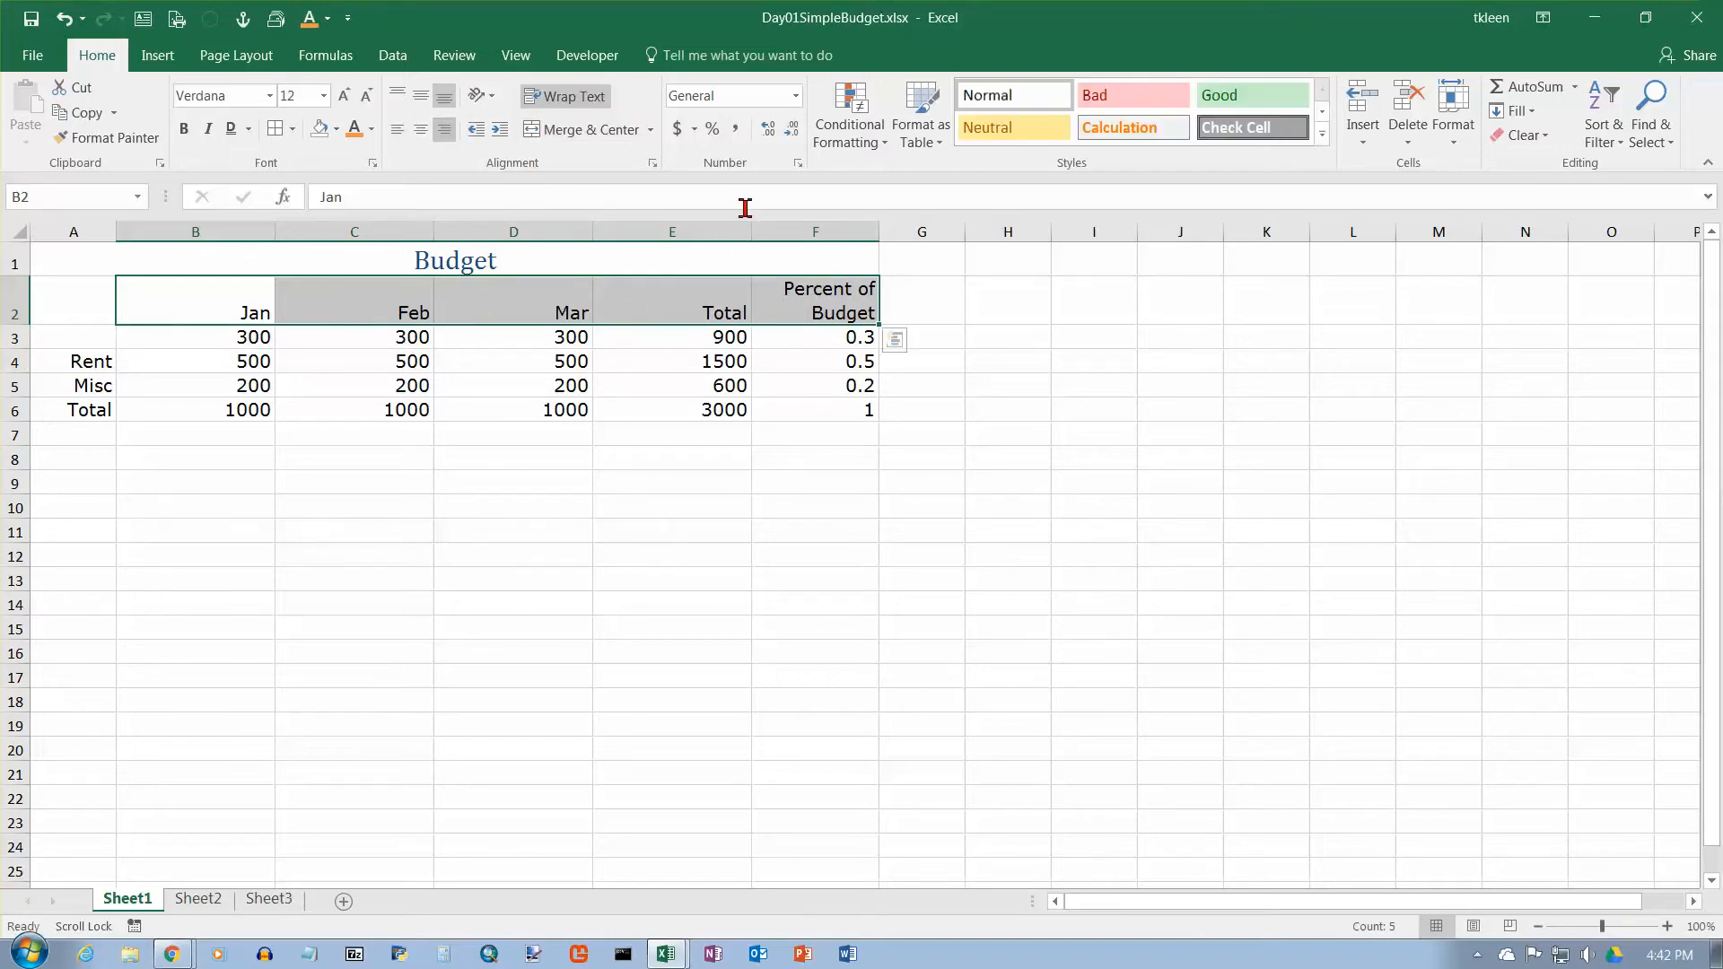
{"action": "left_click", "coordinate": [1324, 137]}
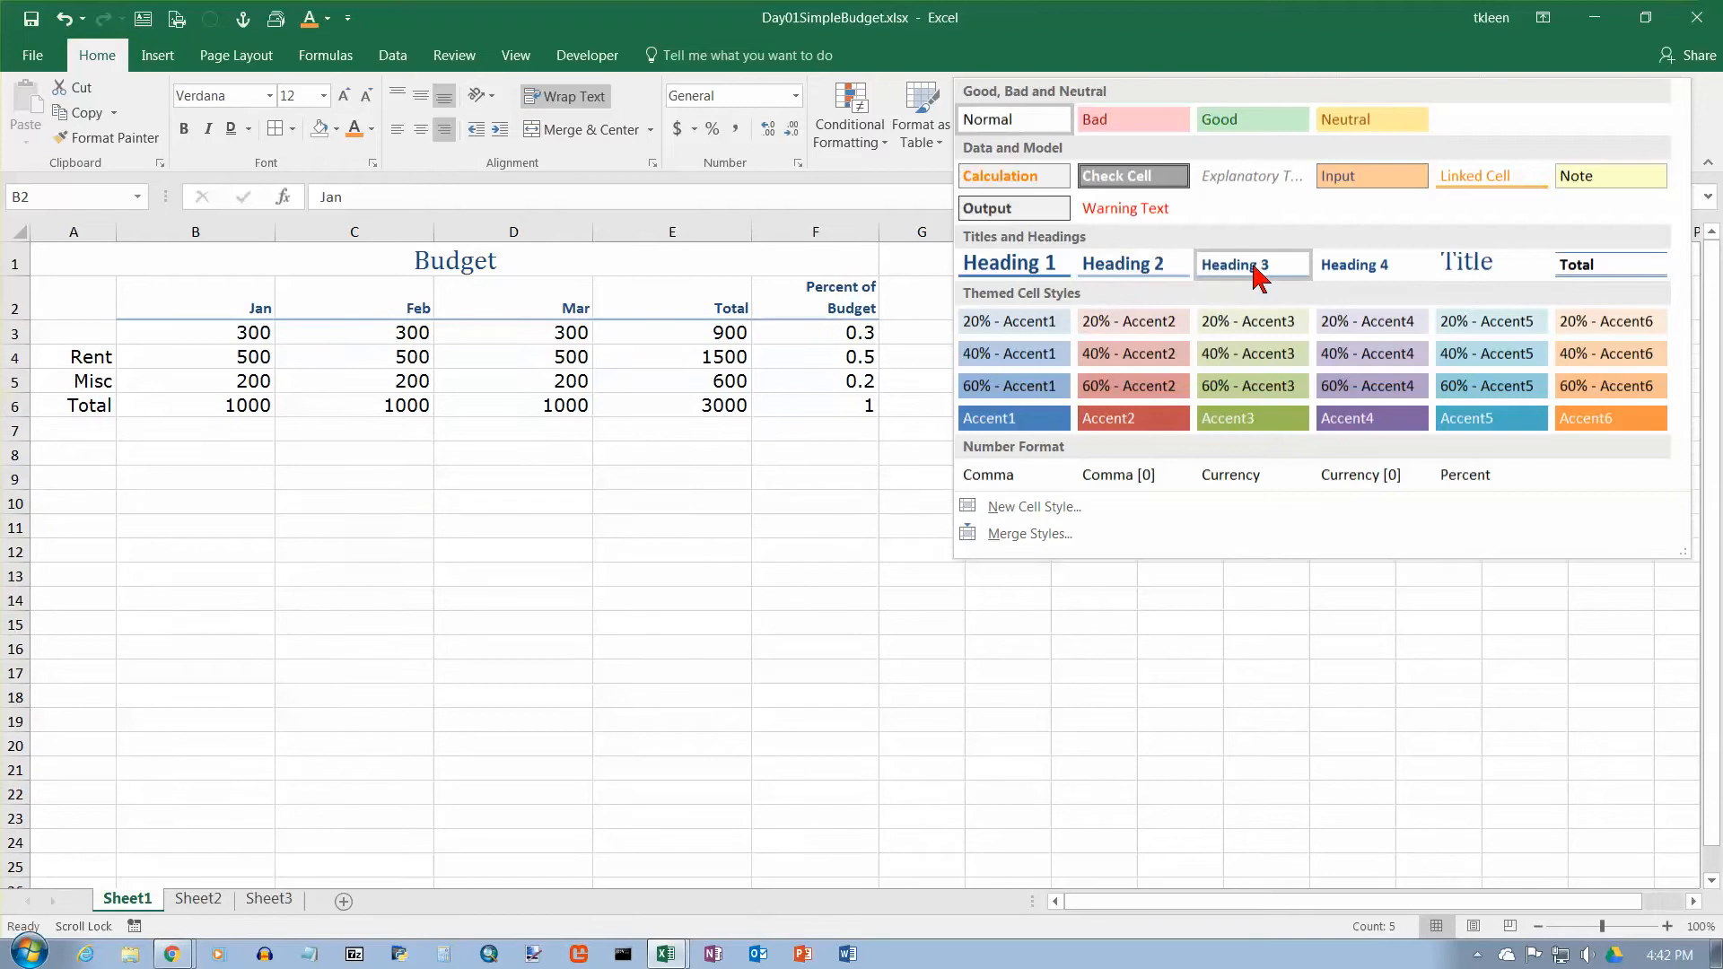
{"action": "left_click", "coordinate": [1157, 268]}
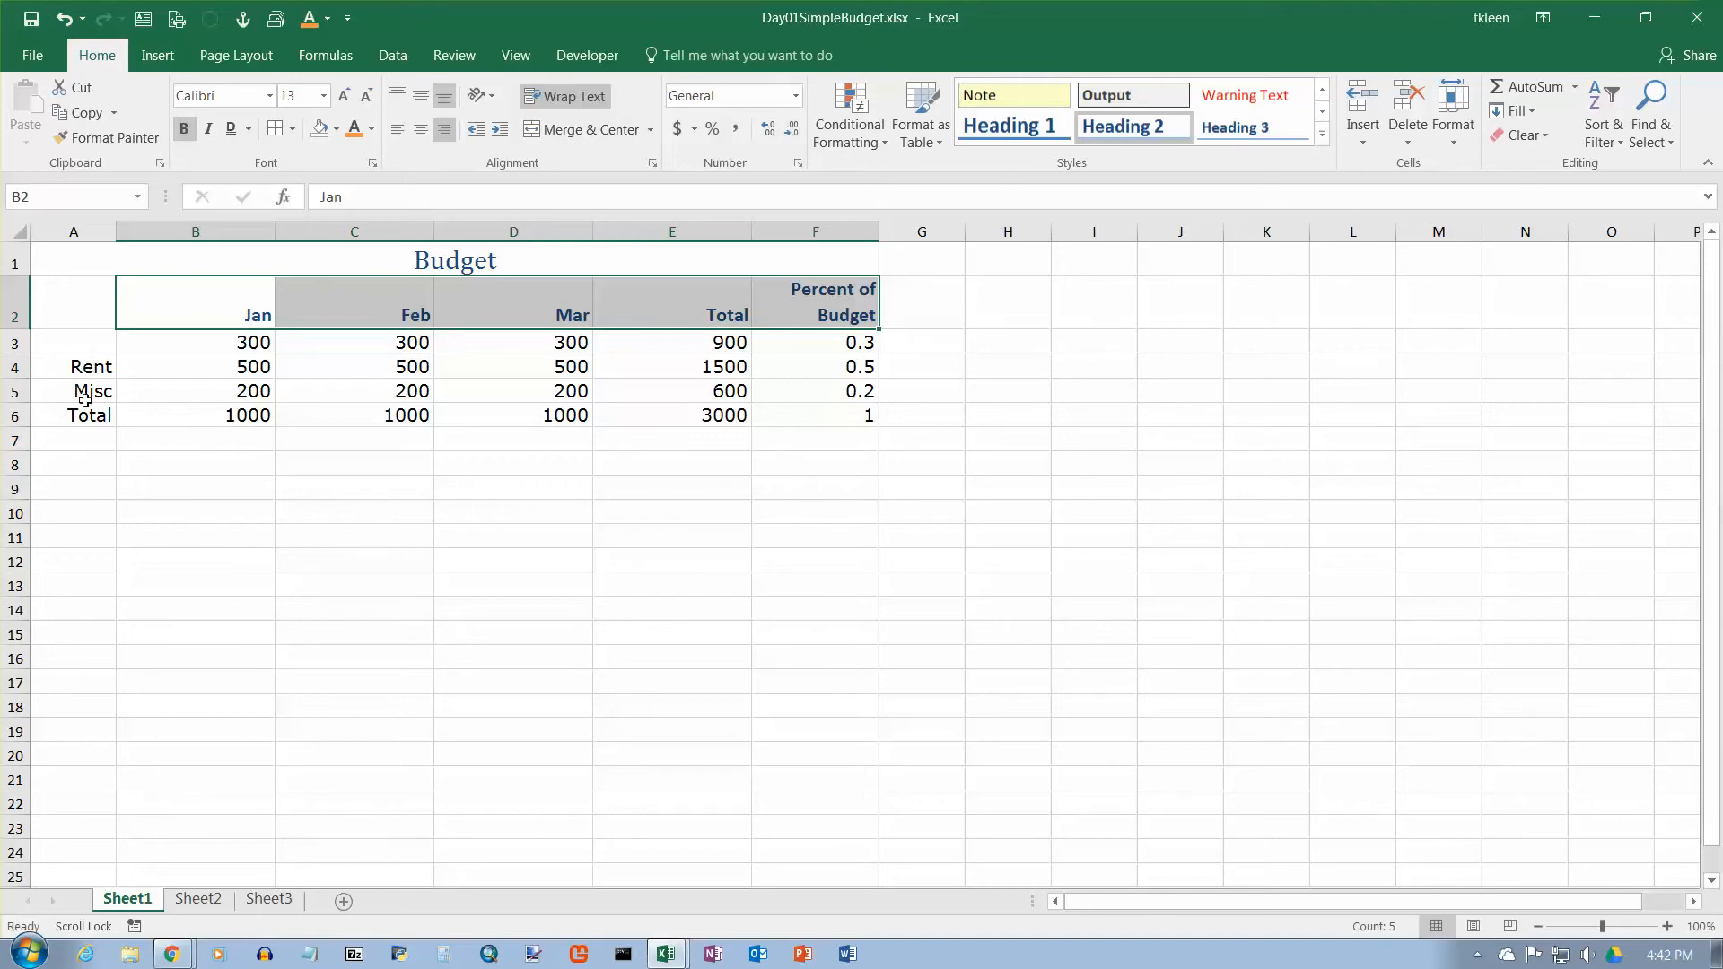
Step: Enter the missing row label Food in A3 and right-align it
{"action": "left_click", "coordinate": [88, 343]}
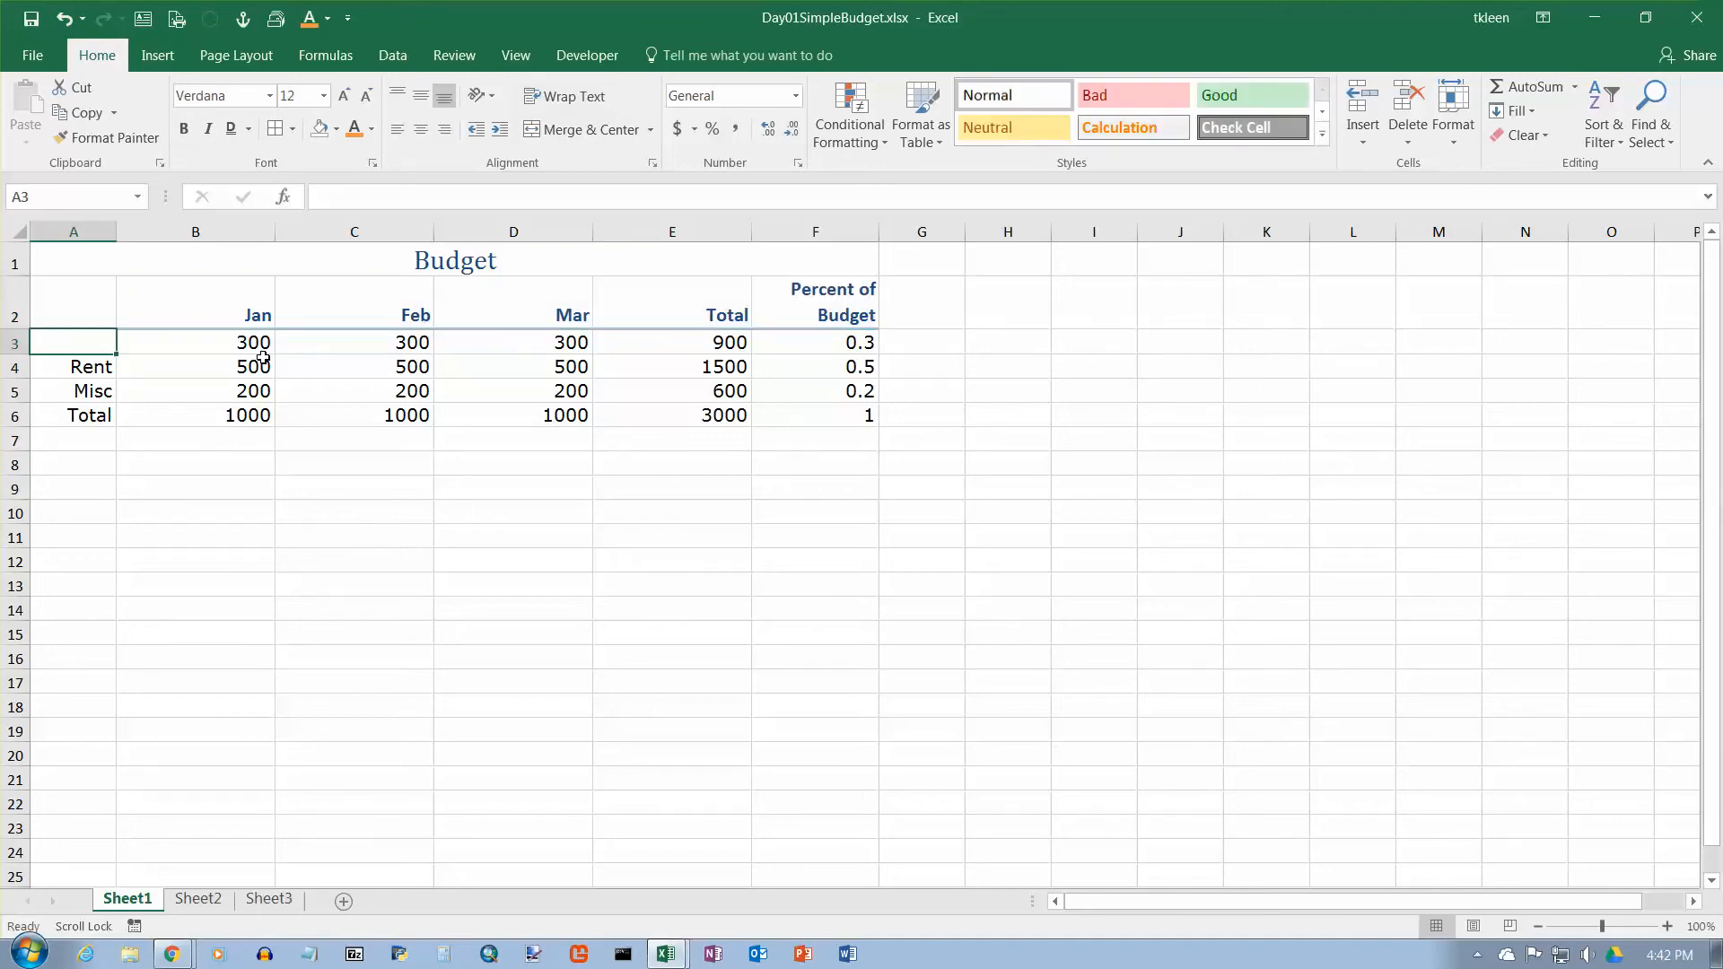
{"action": "type", "text": "F"}
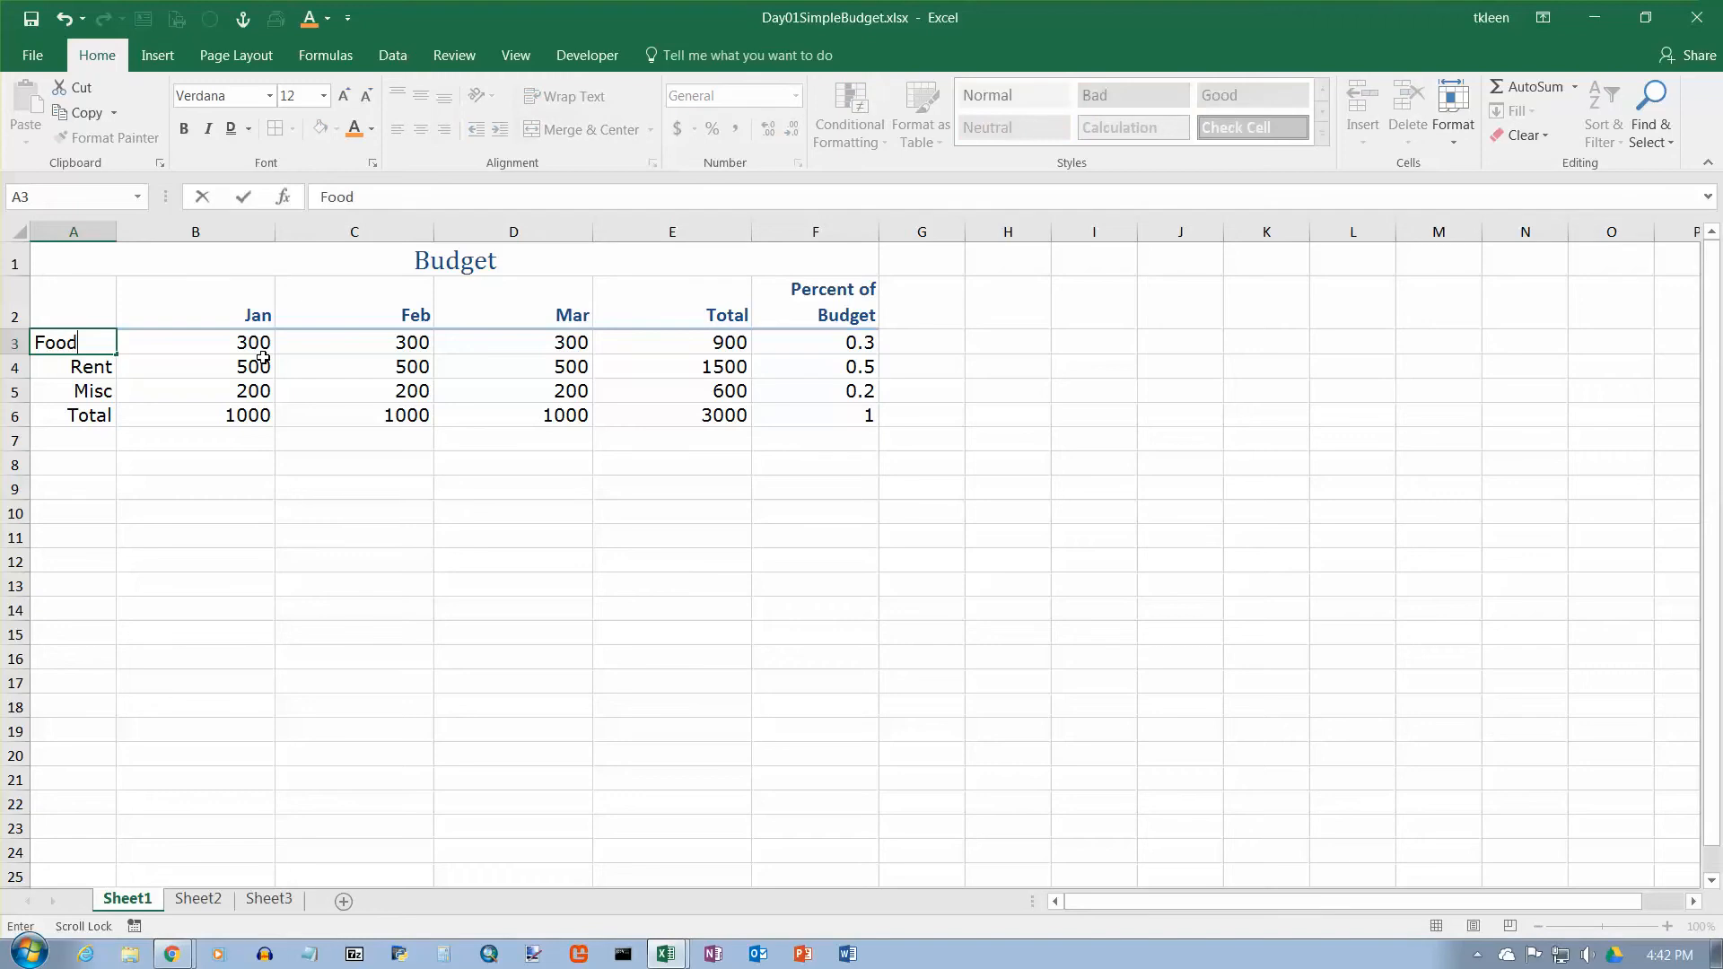
{"action": "type", "text": "ood"}
{"action": "key", "text": "Return"}
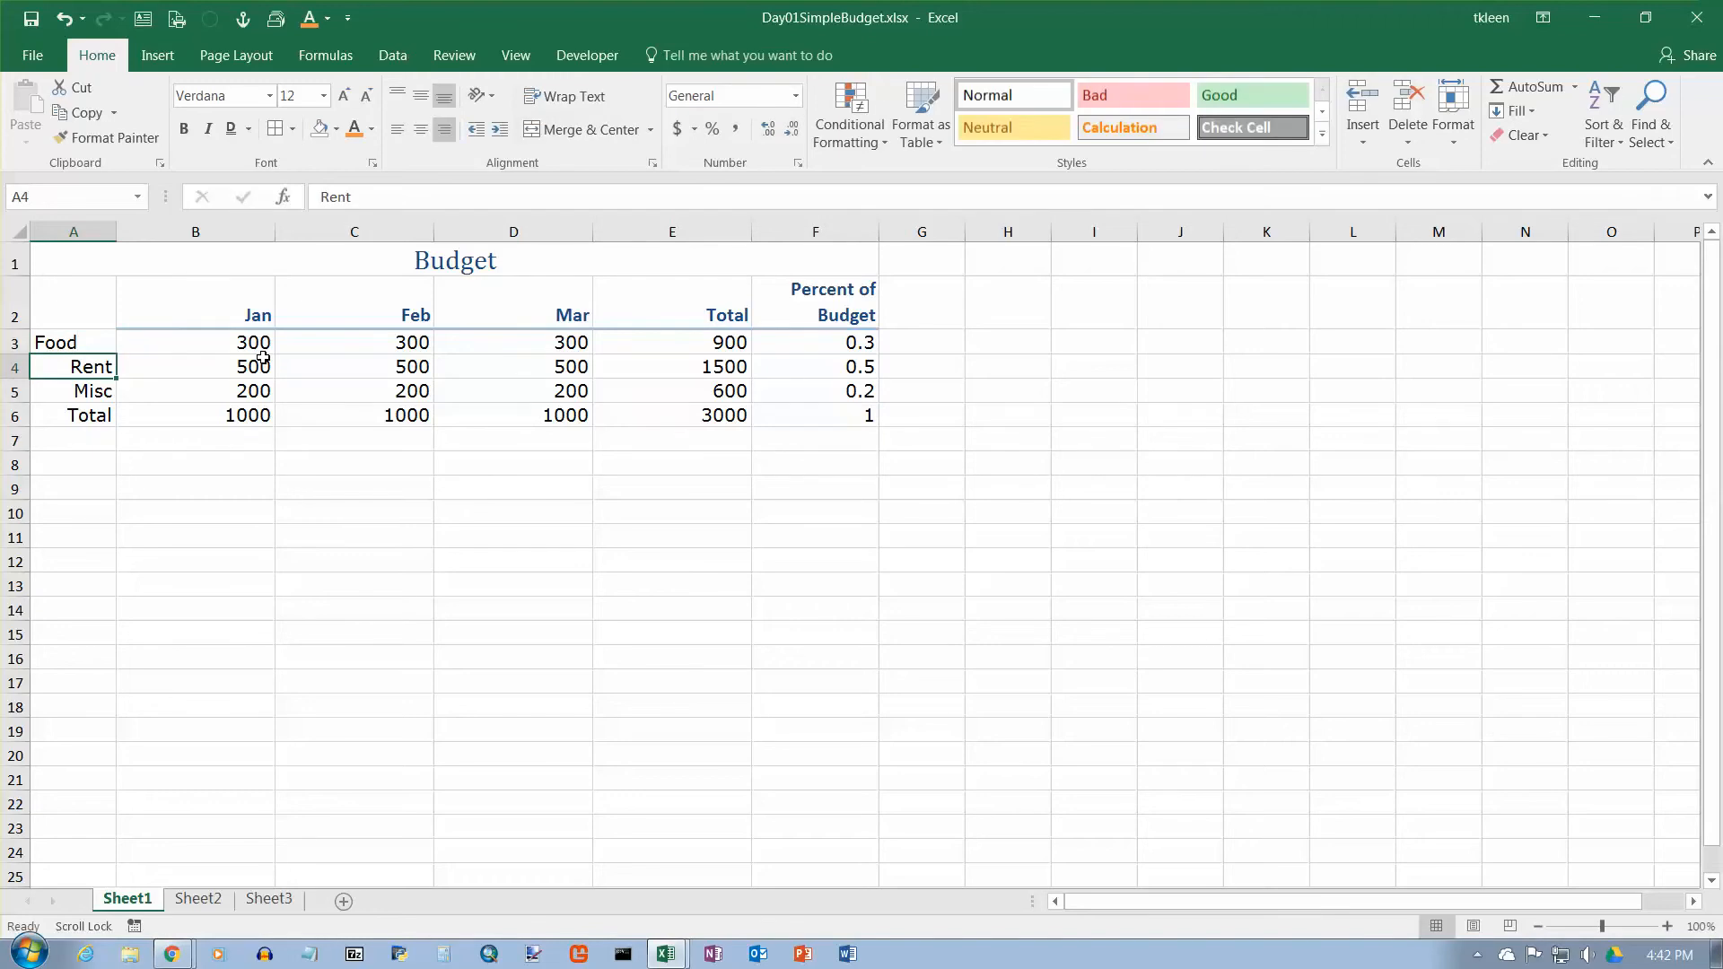
{"action": "left_click", "coordinate": [93, 349]}
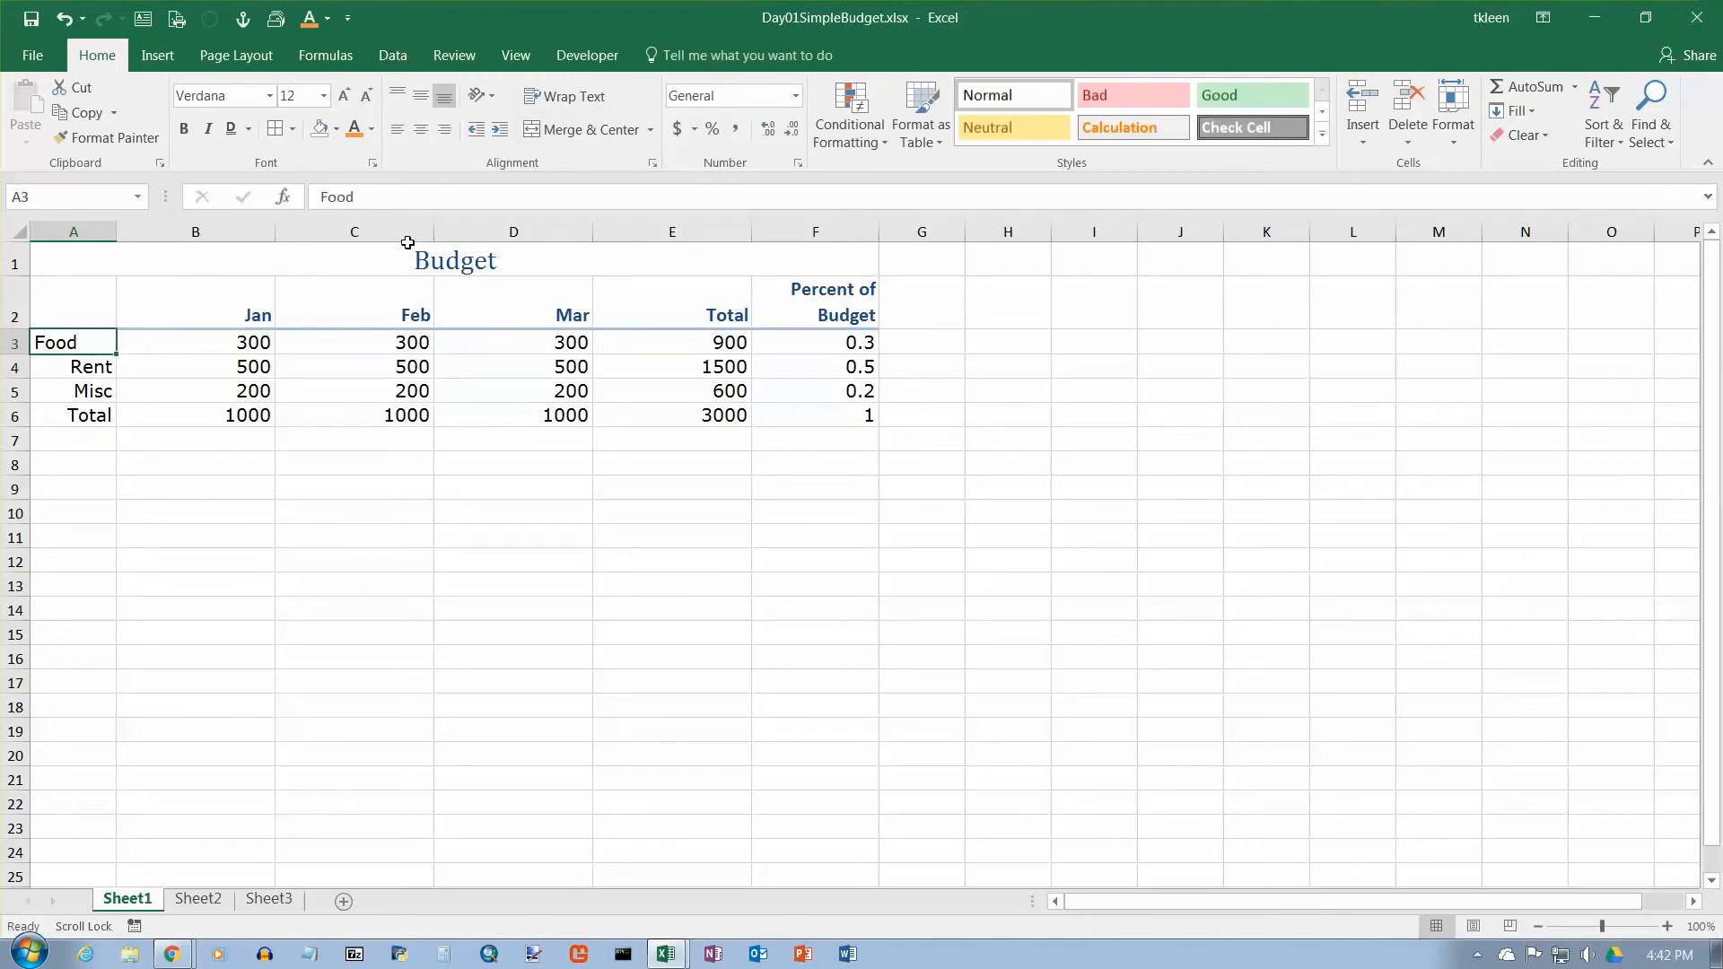
{"action": "left_click", "coordinate": [444, 130]}
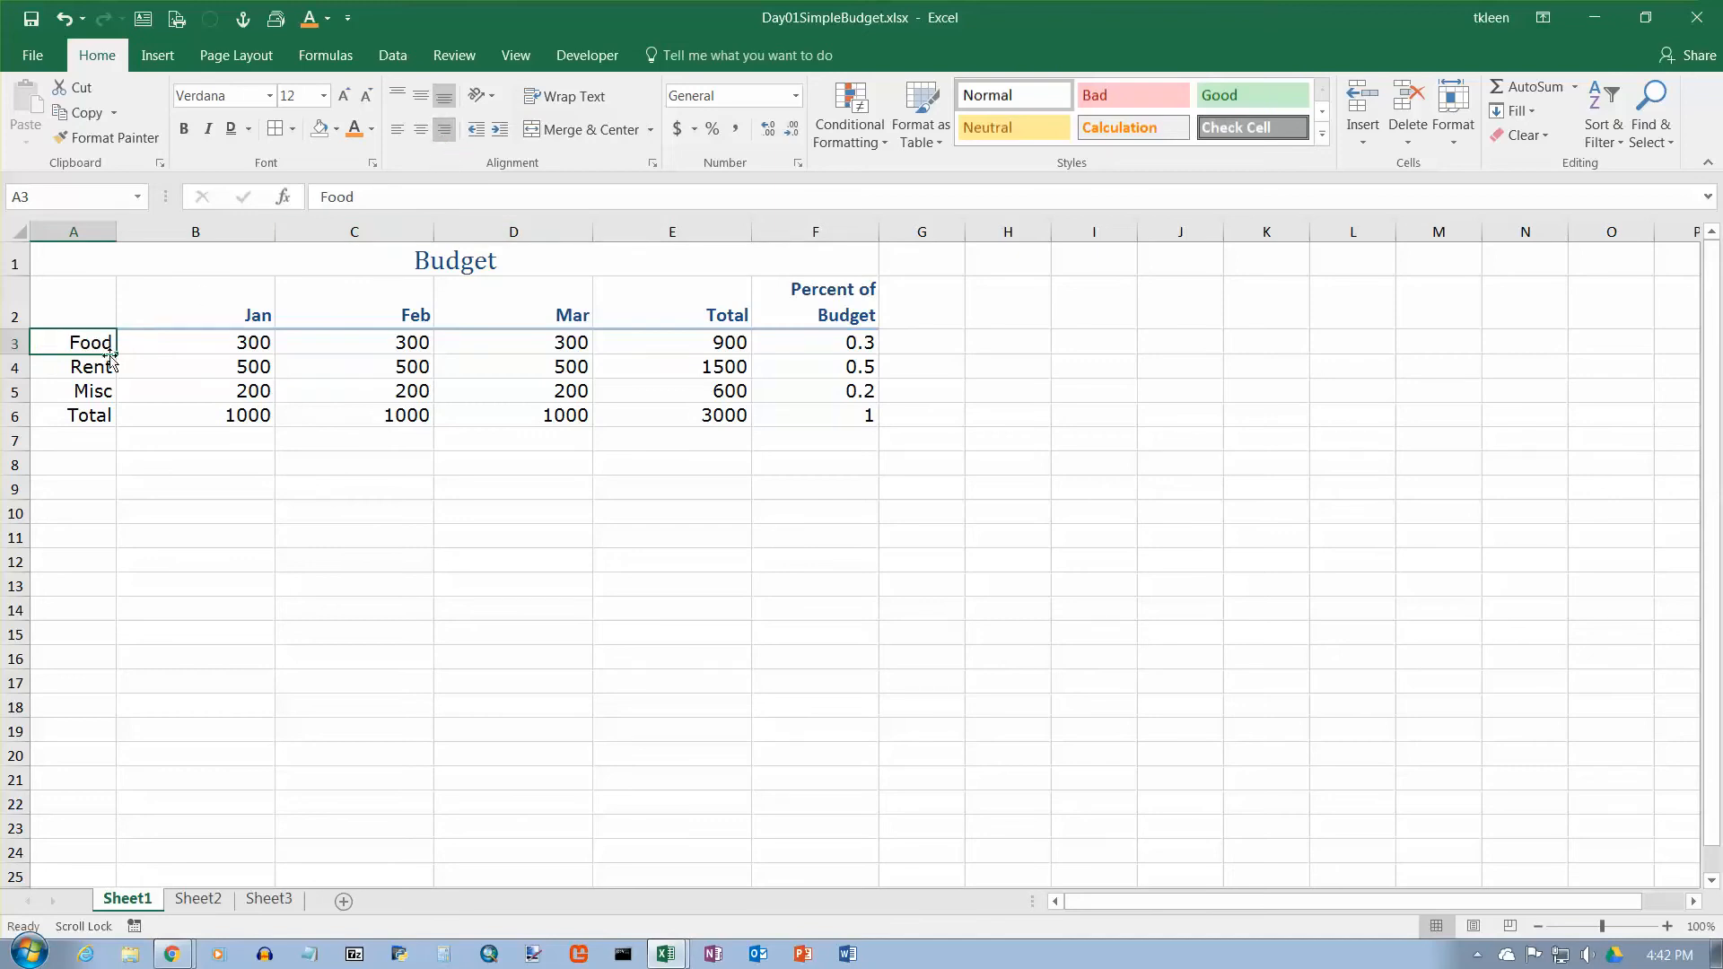
Step: Apply the Heading 4 cell style to the row labels in A3:A6 and increase their font size to 14
{"action": "left_click_drag", "start_coordinate": [93, 340], "coordinate": [89, 417]}
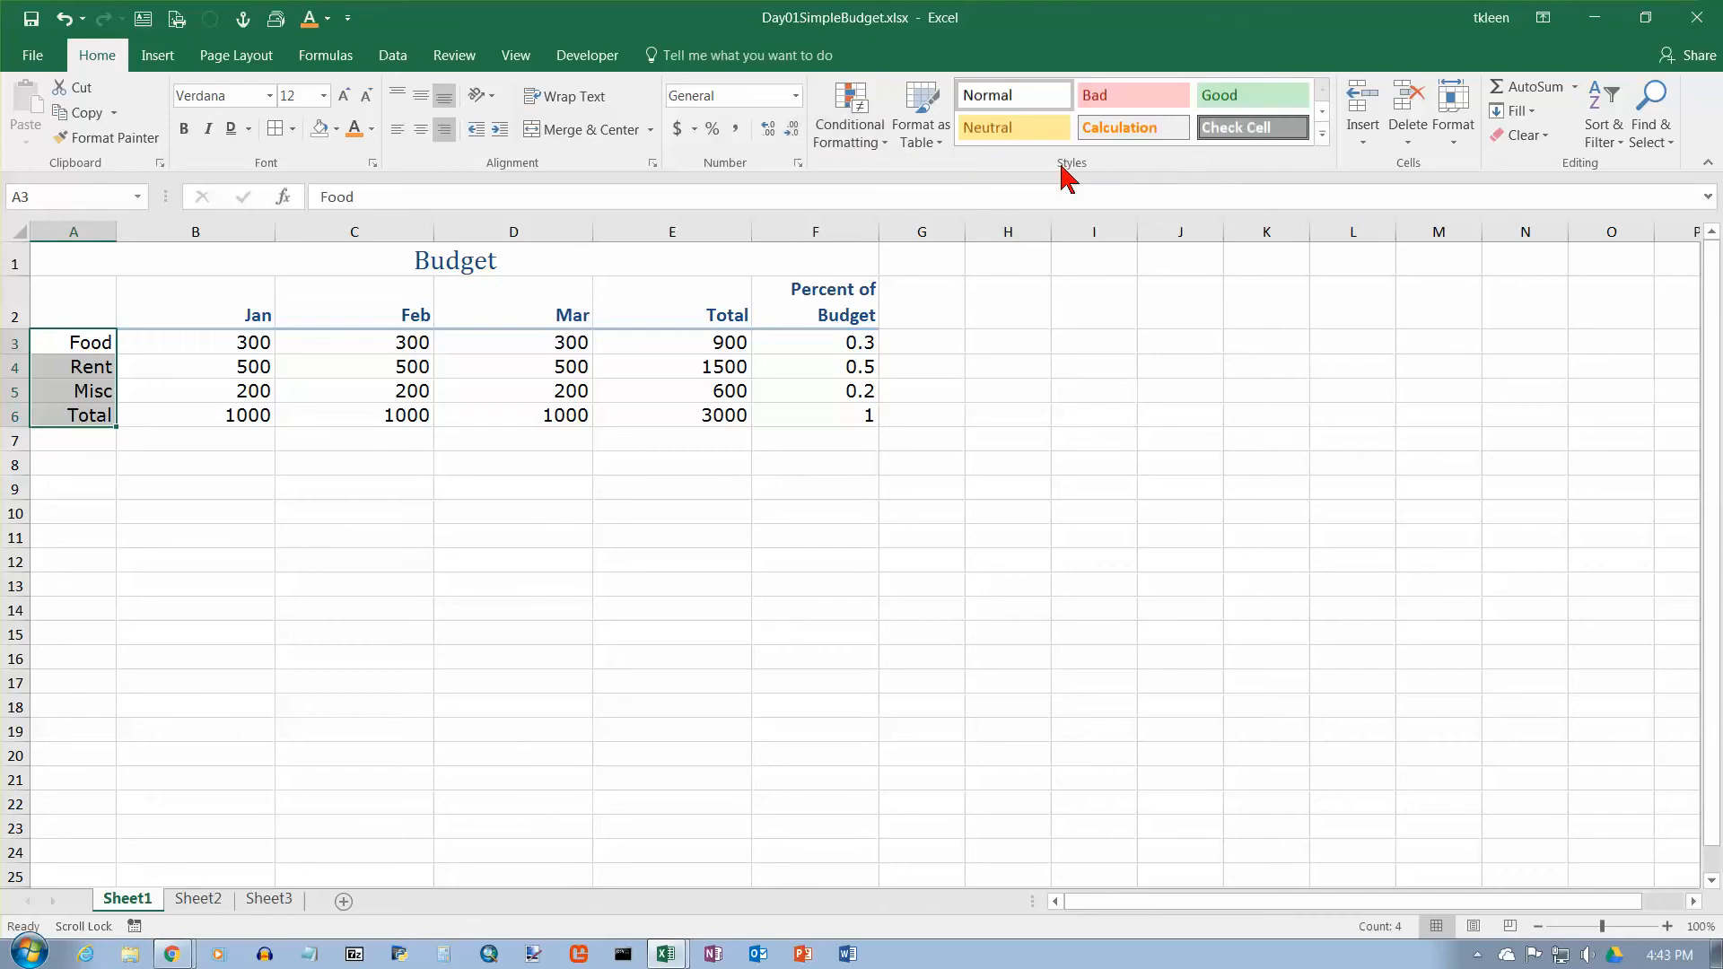
{"action": "left_click", "coordinate": [1321, 134]}
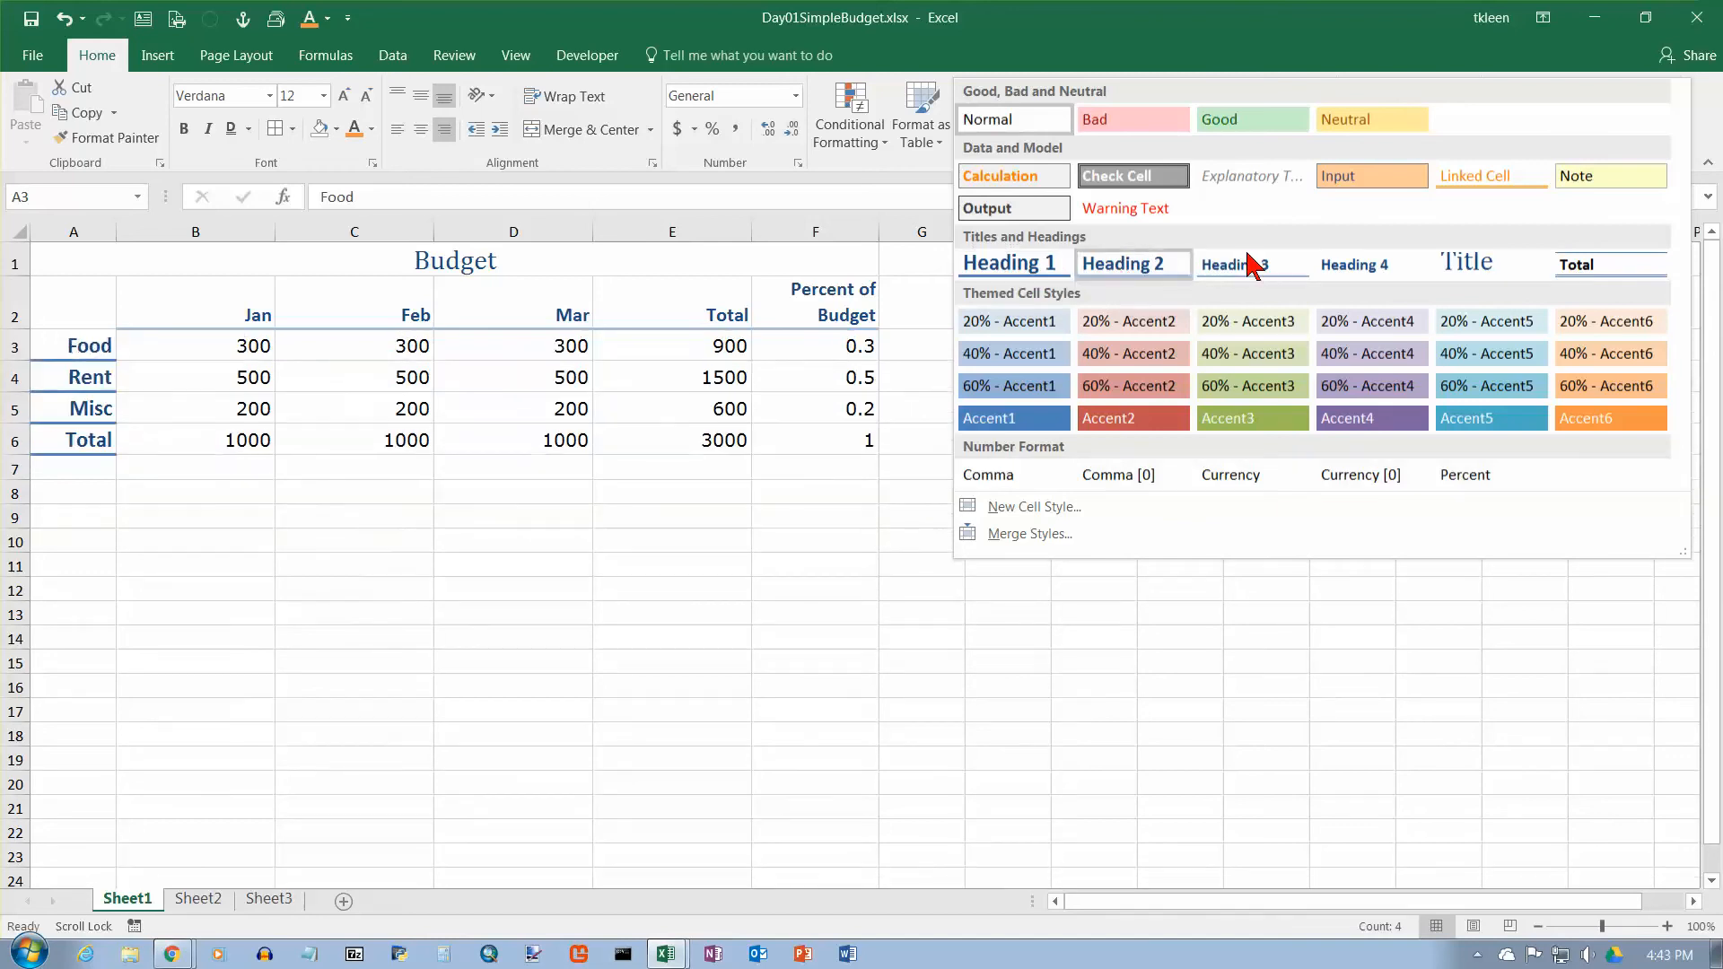
{"action": "left_click", "coordinate": [1386, 274]}
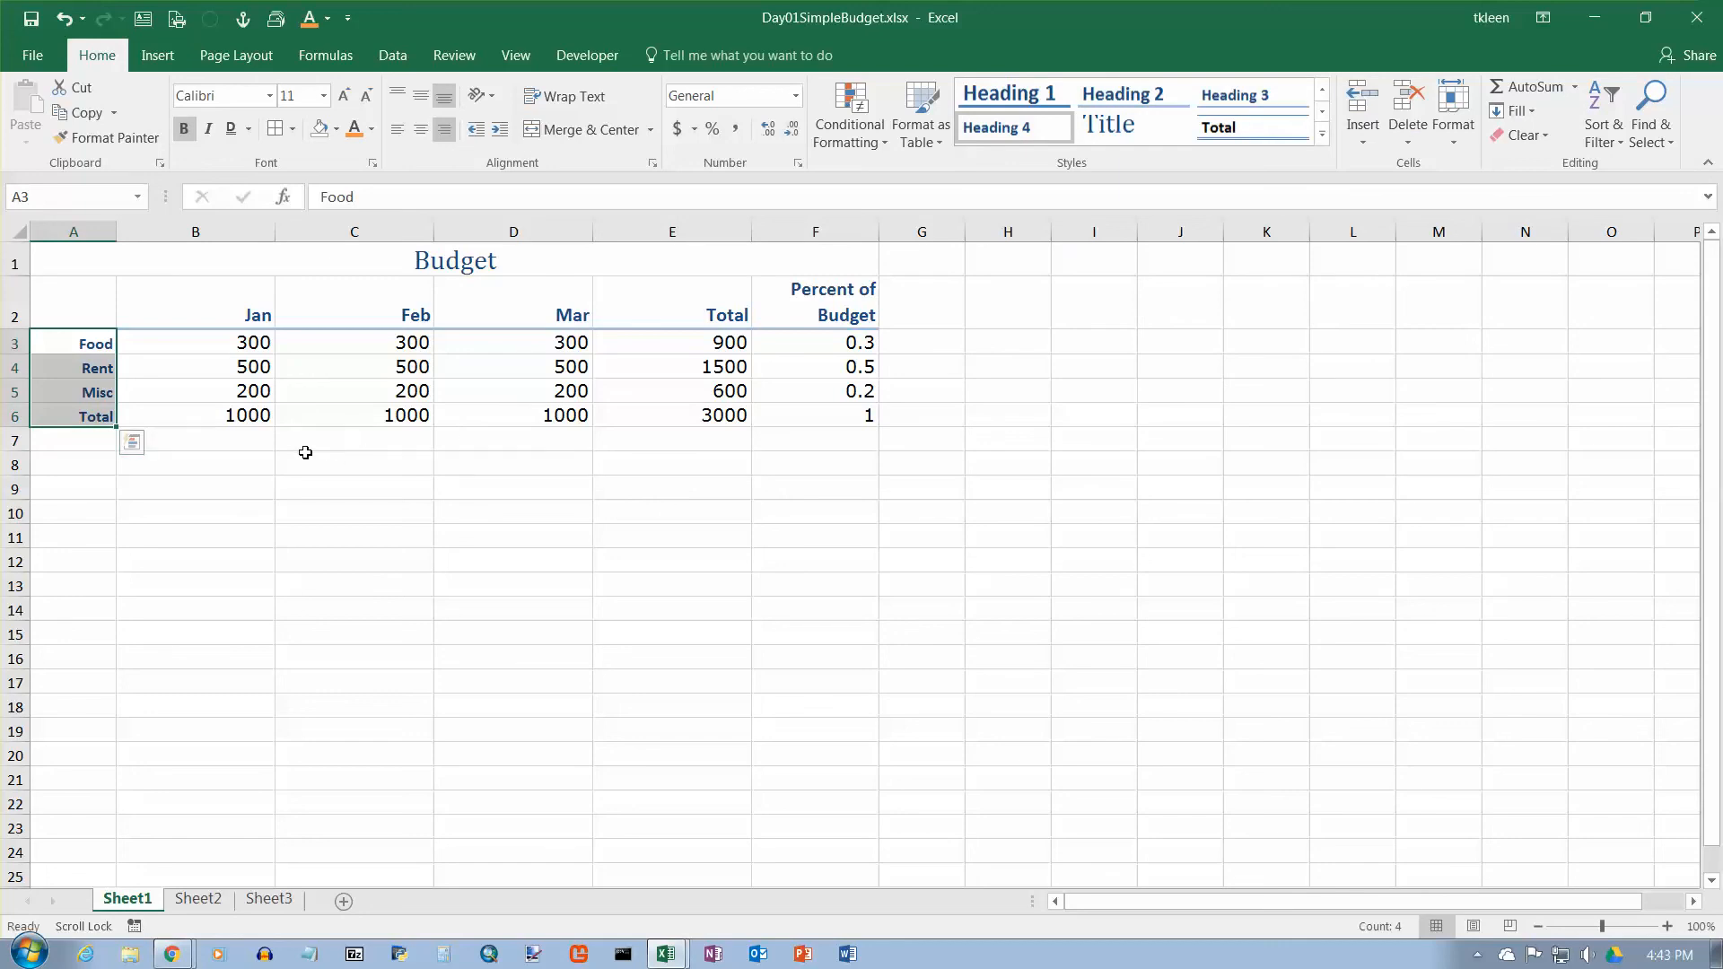
{"action": "left_click", "coordinate": [345, 97]}
{"action": "left_click", "coordinate": [344, 96]}
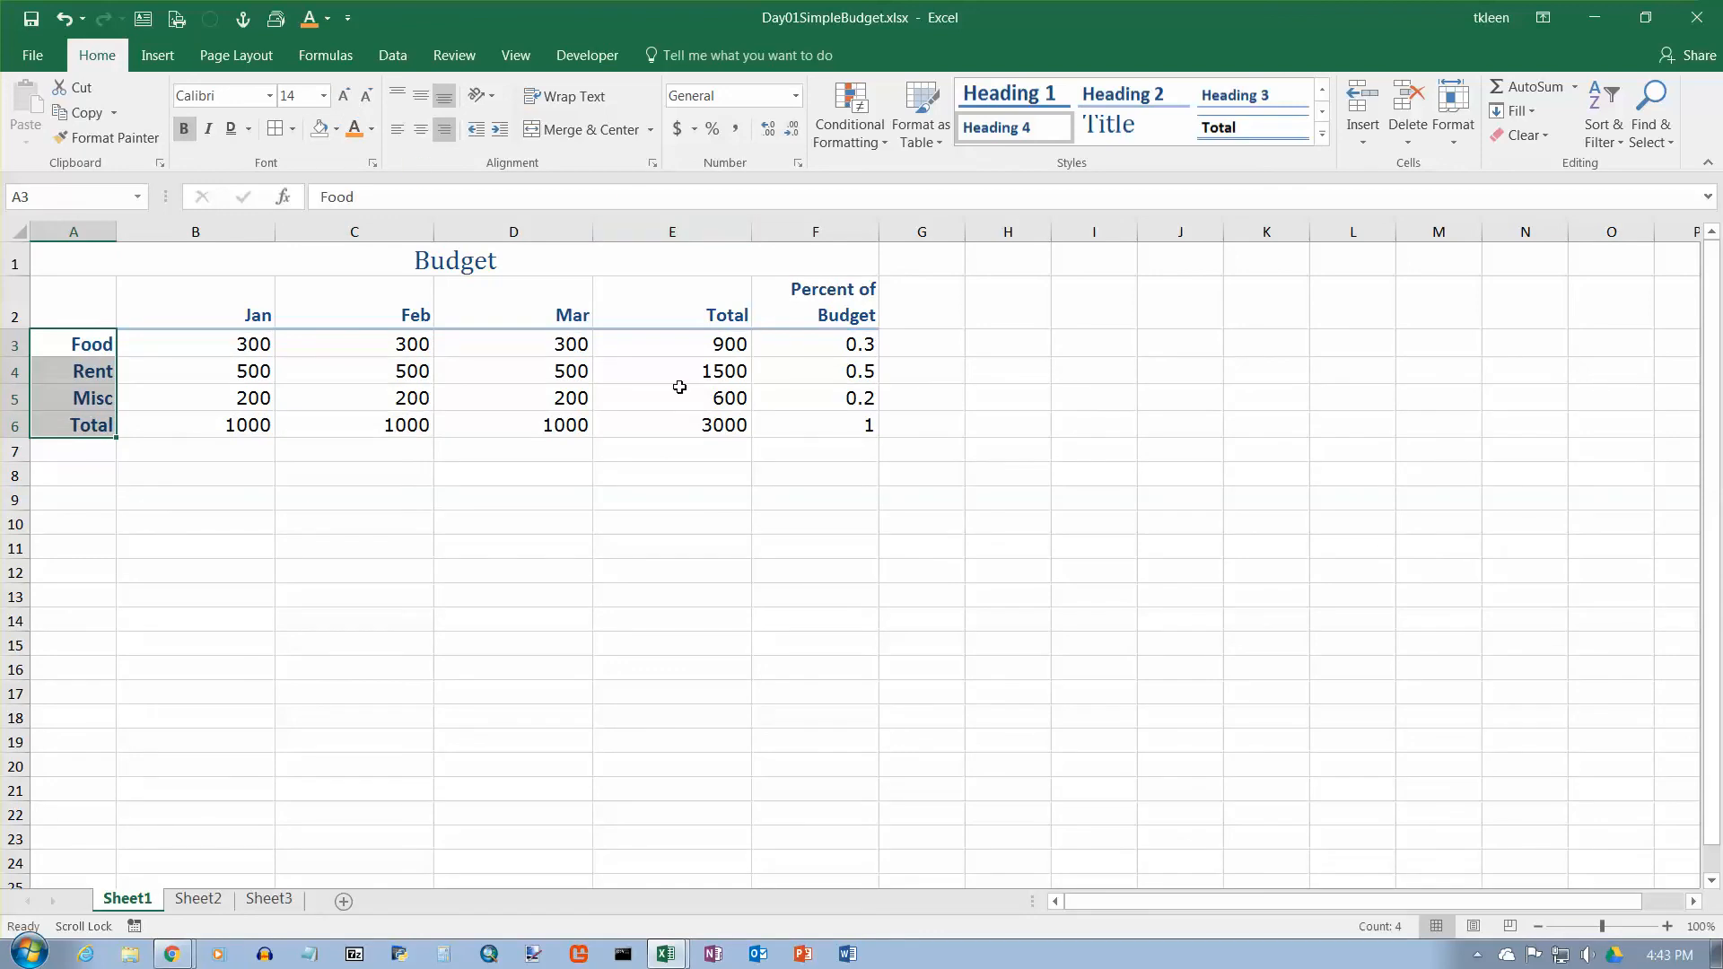